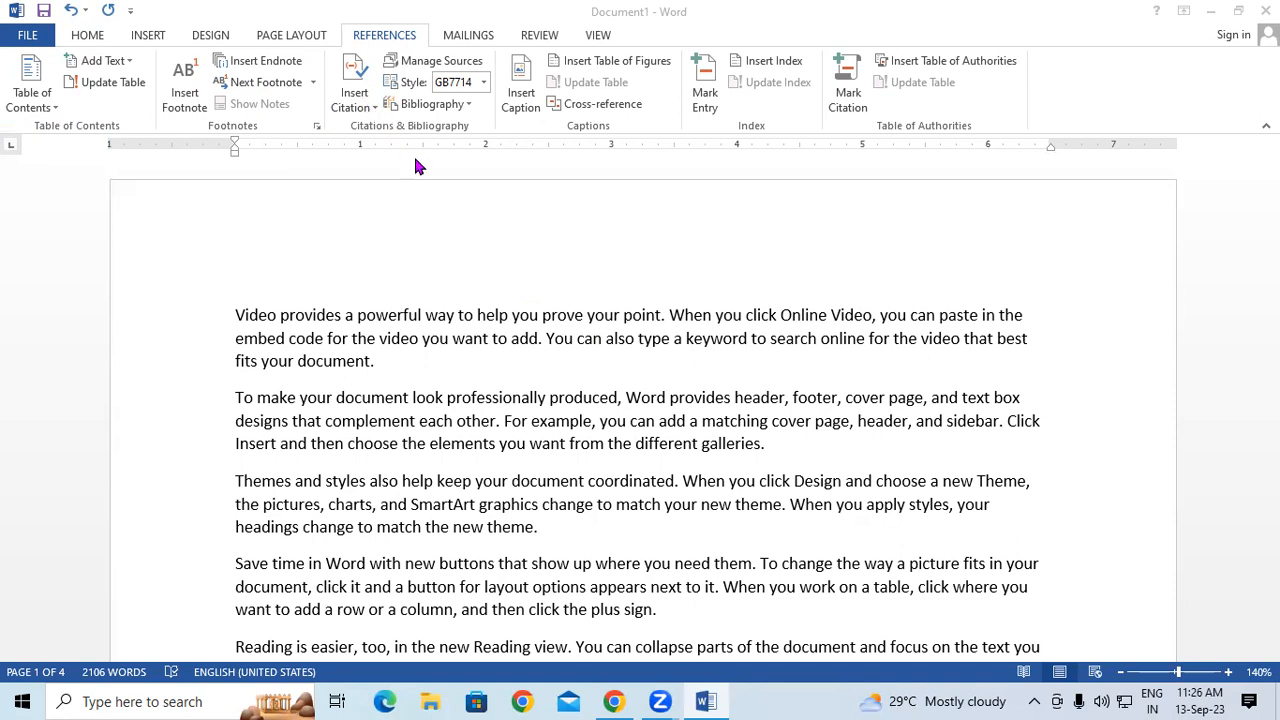
# - Insert four blank lines before the first word 'Video' at the top of page 1
pyautogui.click(226, 314)
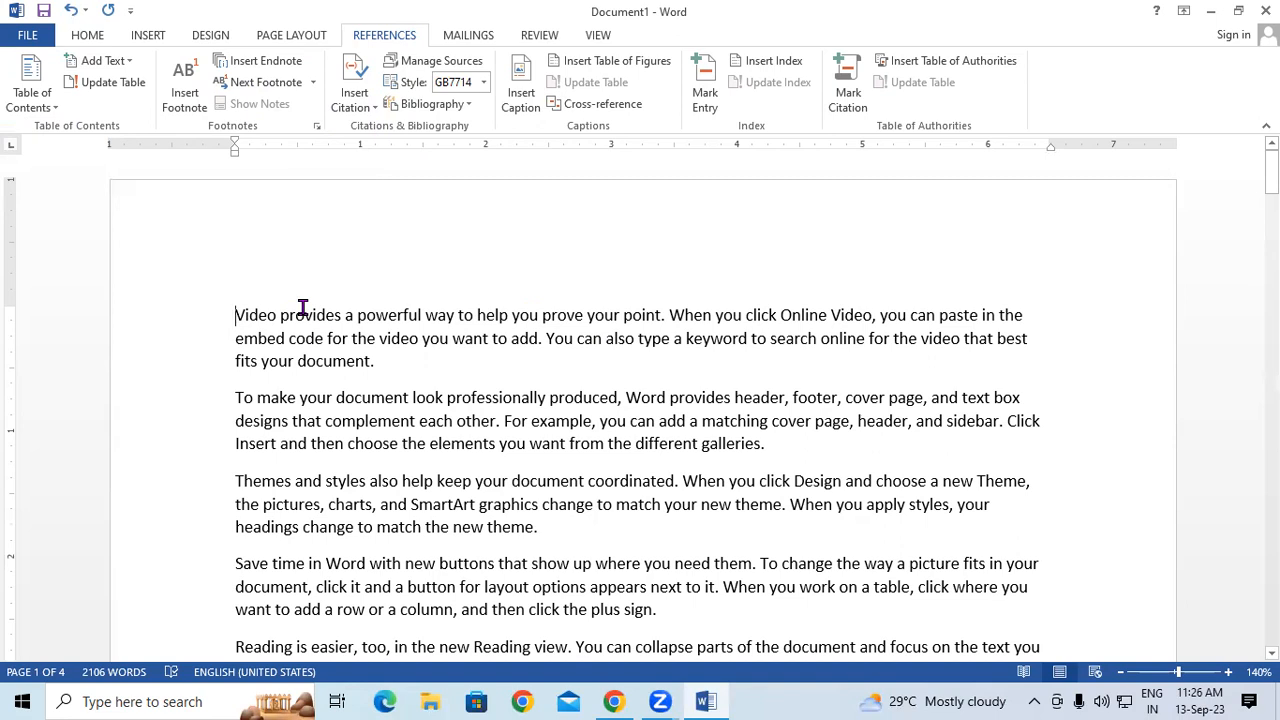
pyautogui.press('Return')
pyautogui.press('Return')
pyautogui.press('Return')
pyautogui.press('Return')
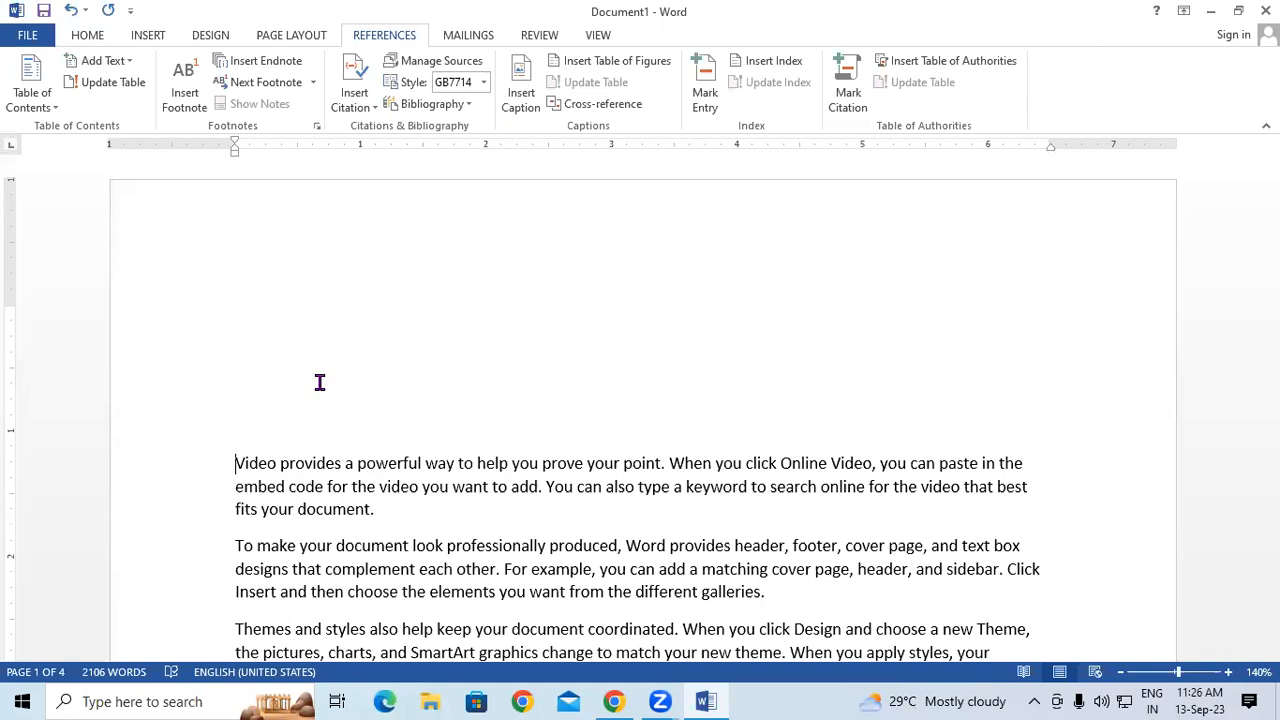
# - Select 'headings change to match the new theme' at the end of the Themes paragraph on page 2
pyautogui.scroll(-1, 594, 366)
pyautogui.scroll(-3, 568, 480)
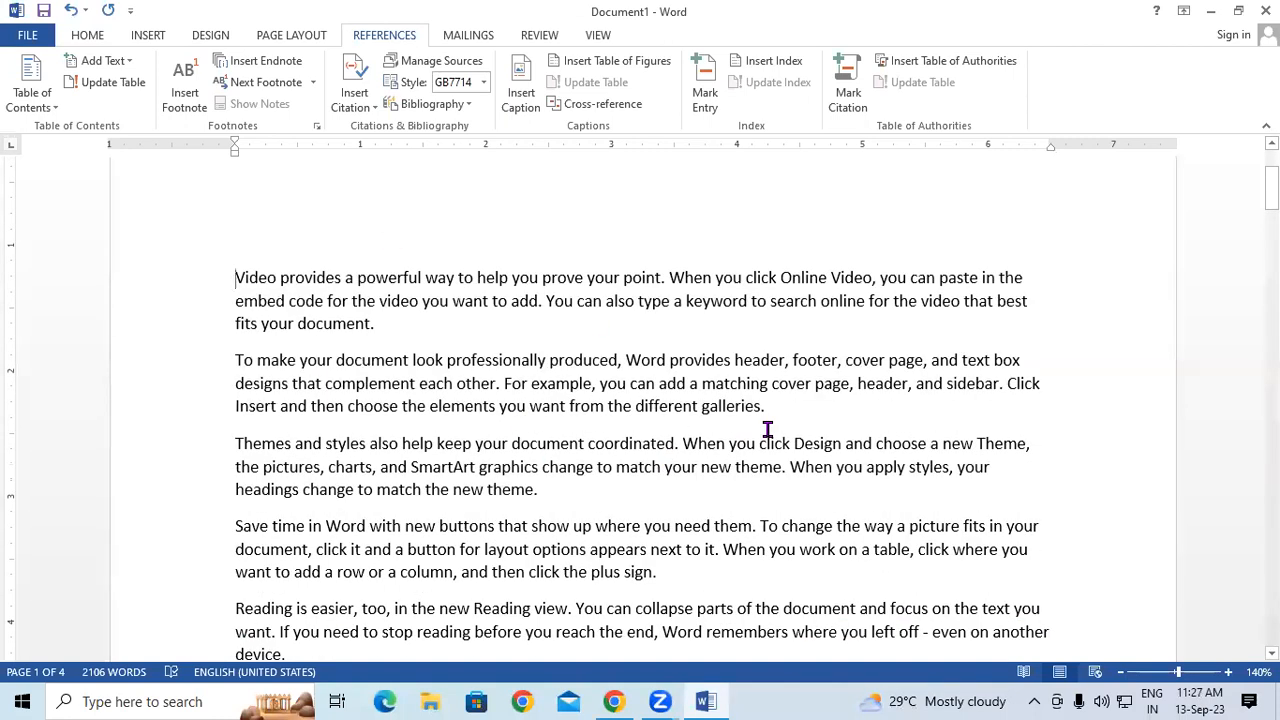
pyautogui.scroll(-1, 767, 429)
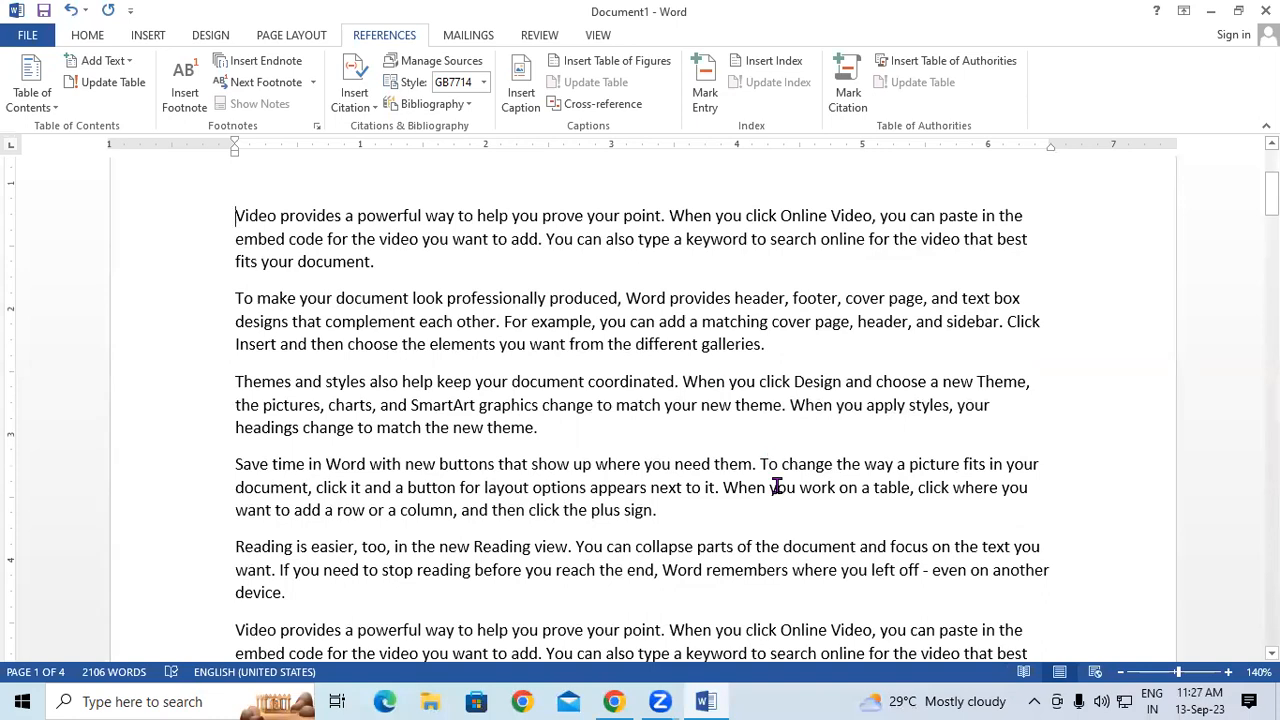
pyautogui.scroll(4, 776, 487)
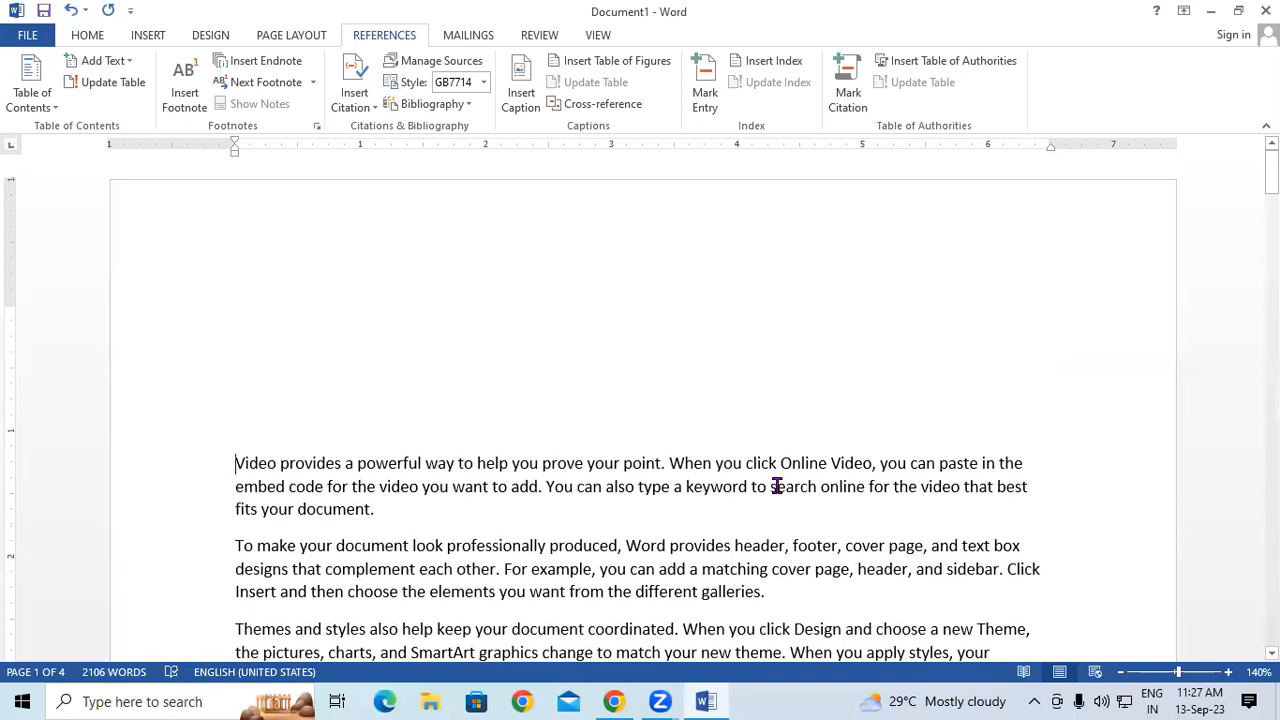
pyautogui.scroll(-9, 776, 487)
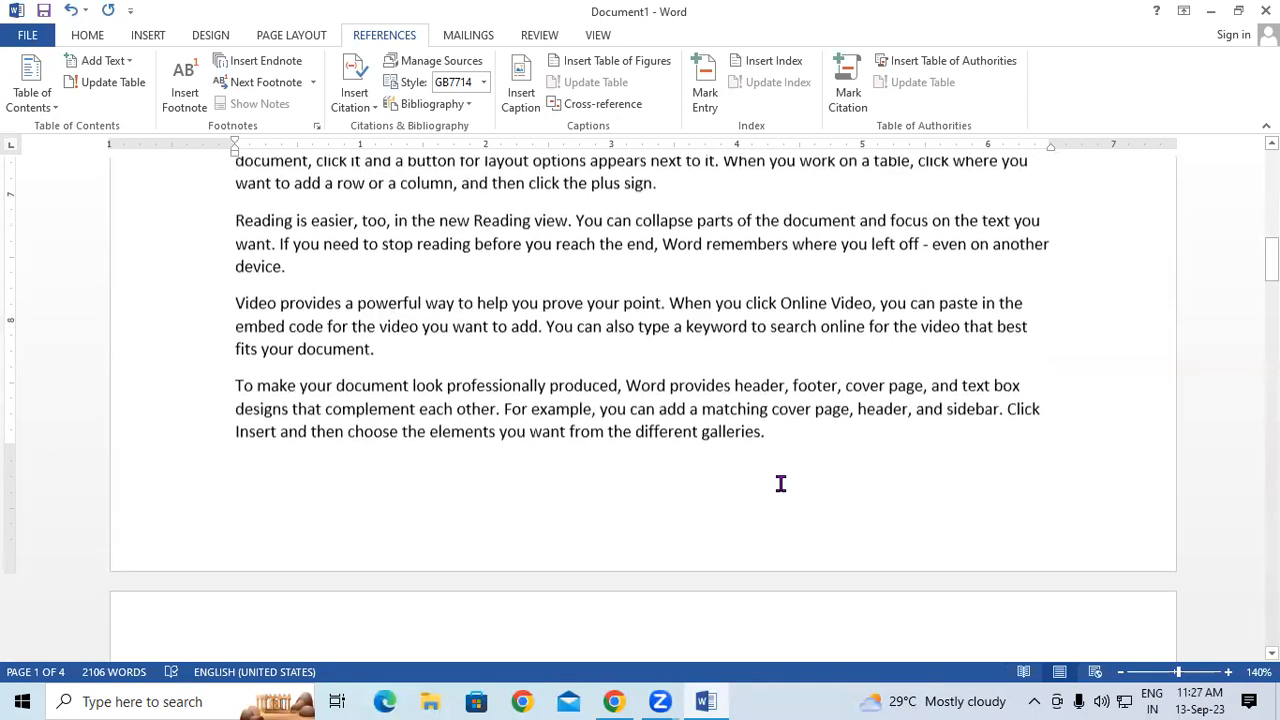
pyautogui.scroll(-6, 781, 484)
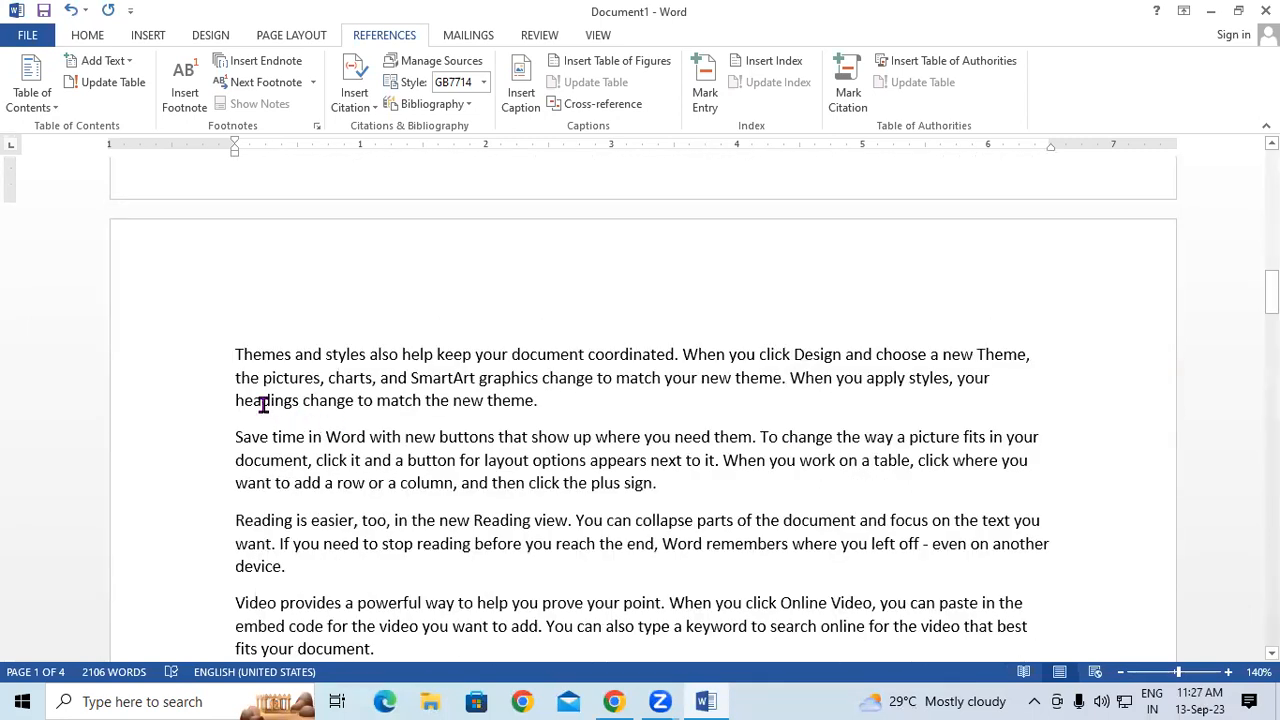
pyautogui.moveTo(229, 400); pyautogui.dragTo(526, 404)
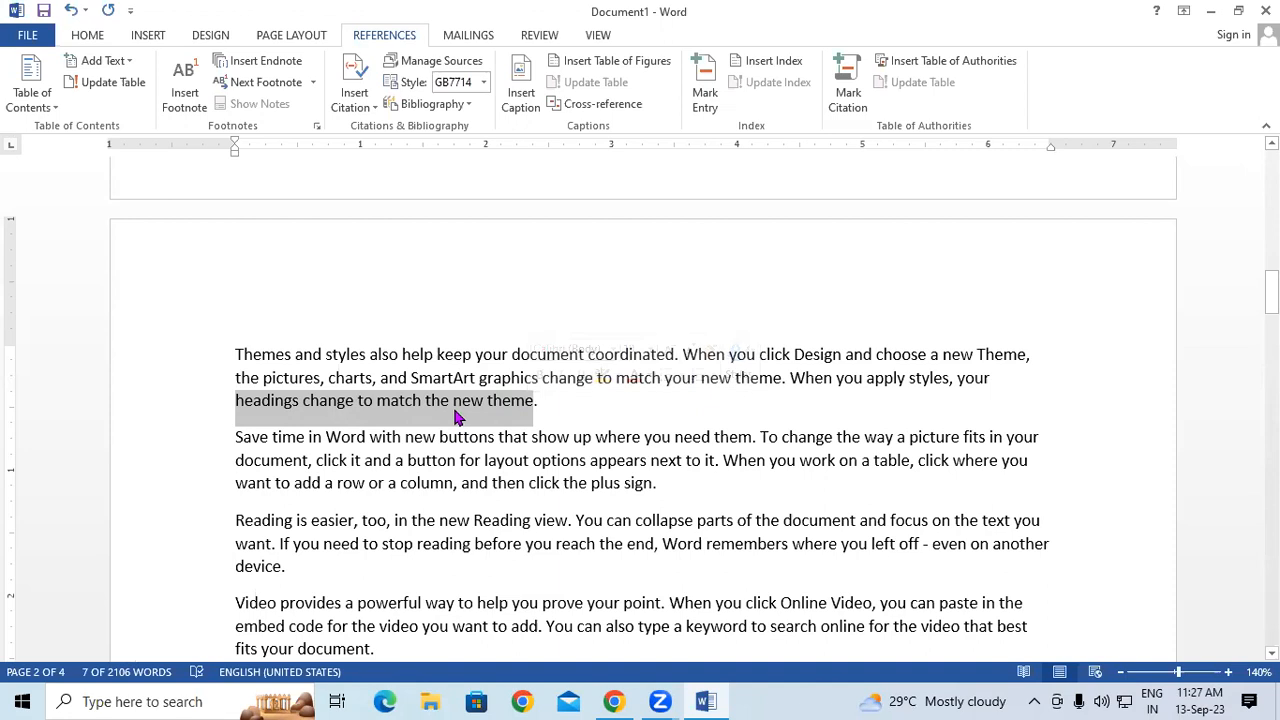
# - Start a new citation source from Insert Citation and set its type to Book
pyautogui.click(357, 108)
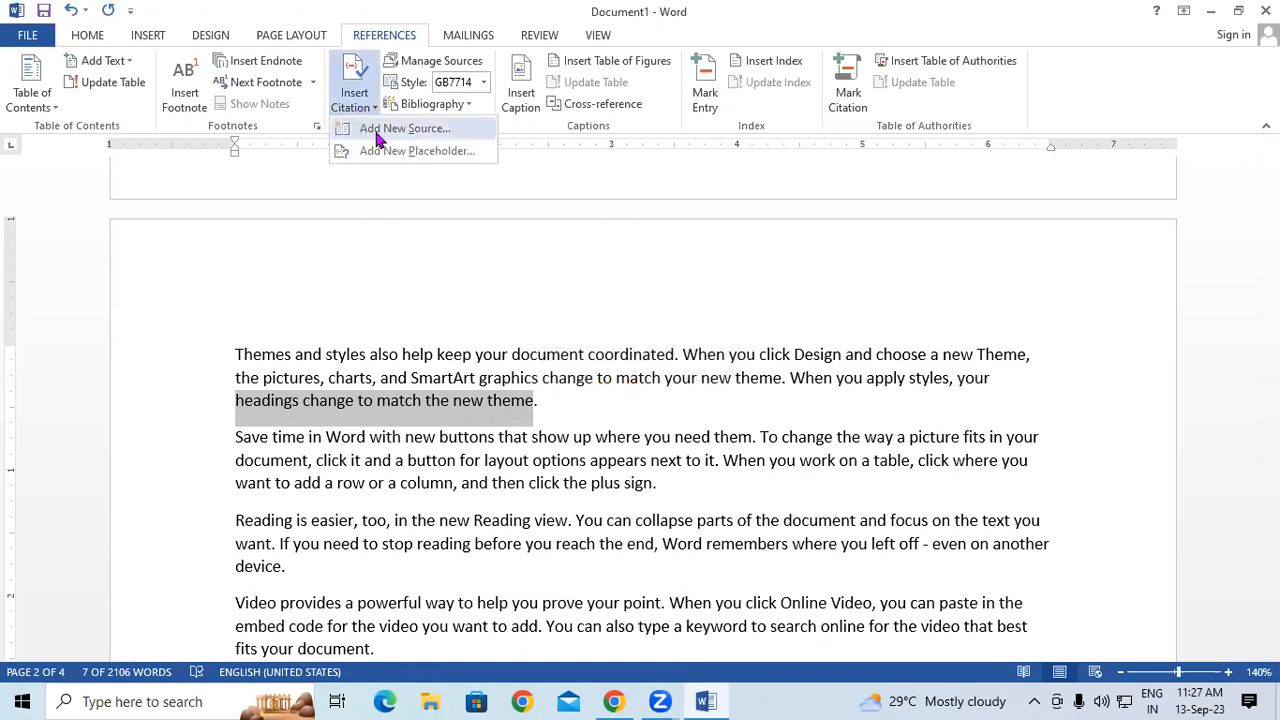
pyautogui.click(370, 130)
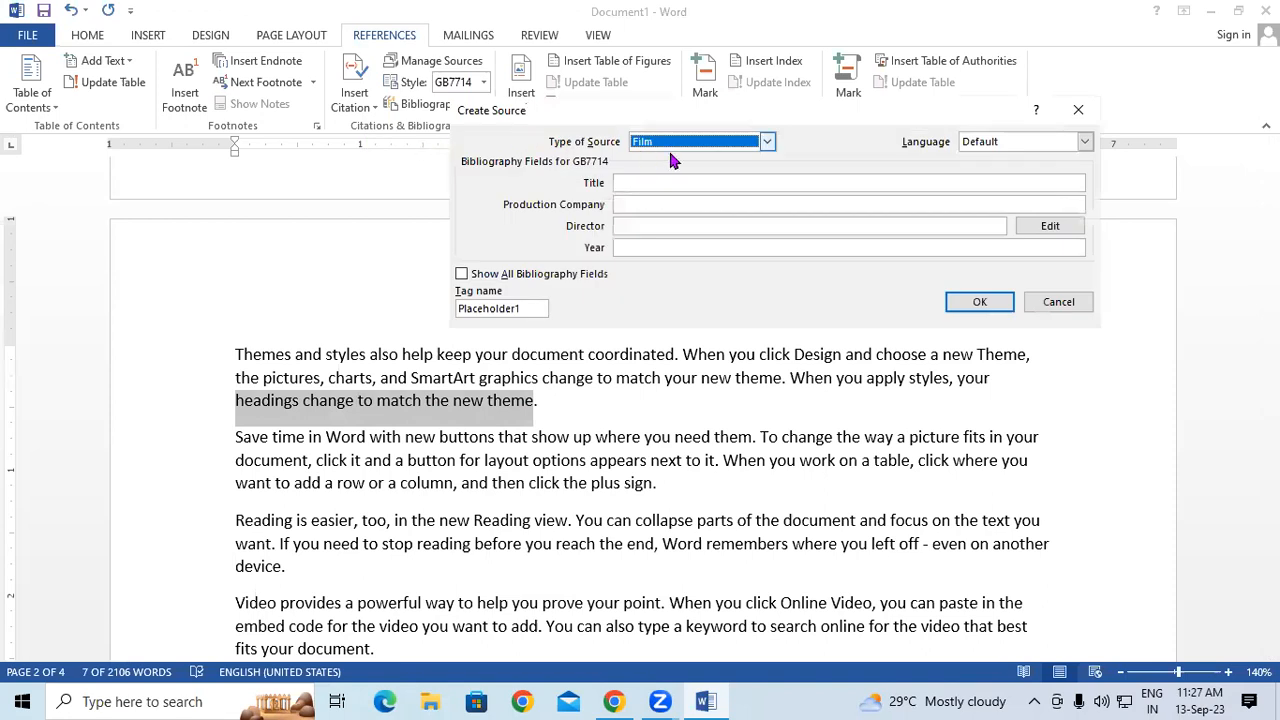
pyautogui.click(766, 141)
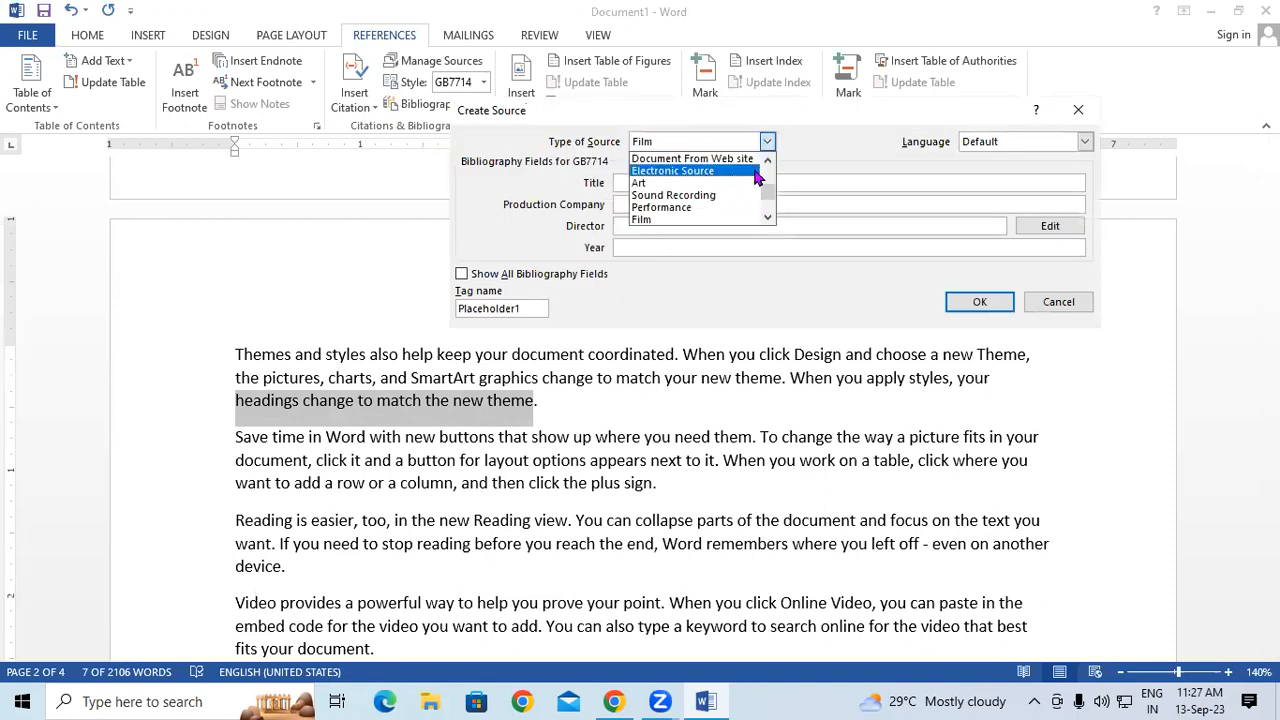
pyautogui.click(767, 162)
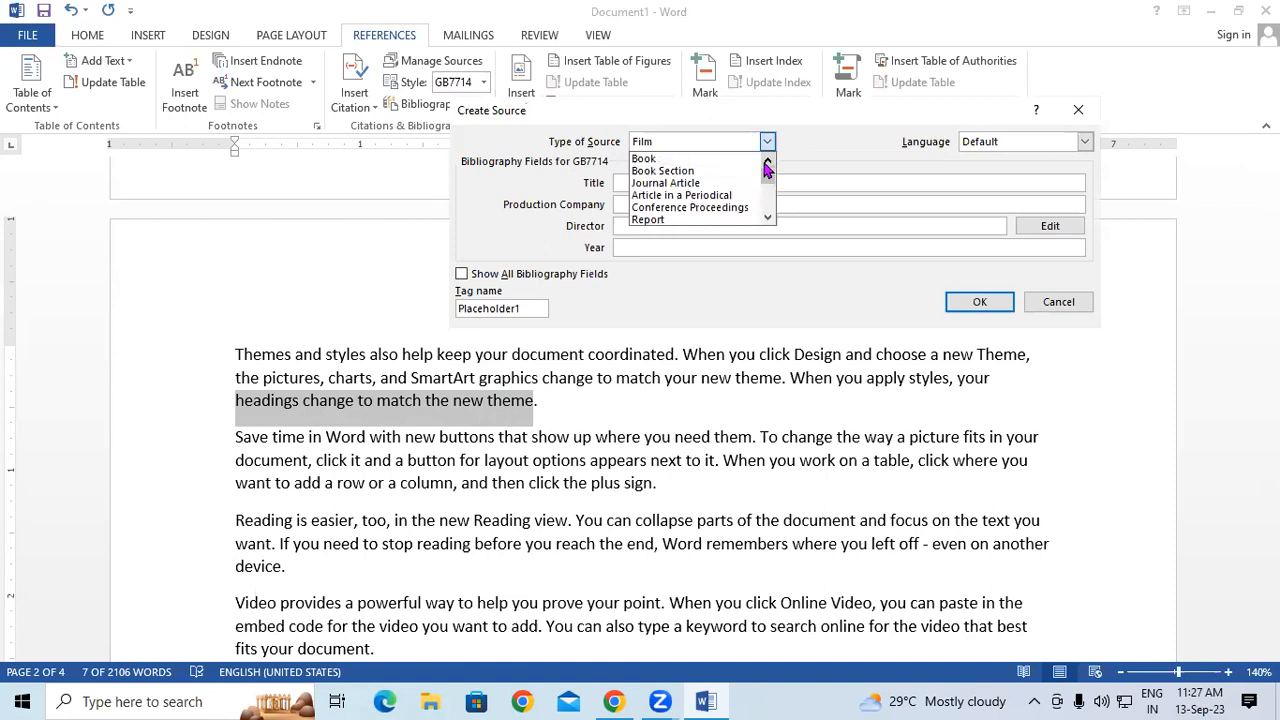
pyautogui.click(632, 158)
# - Enter the author, title THE INVISIBLE MAN, year 1979, city RAMKOLA and publisher ARIHANT, then insert the citation
pyautogui.click(644, 181)
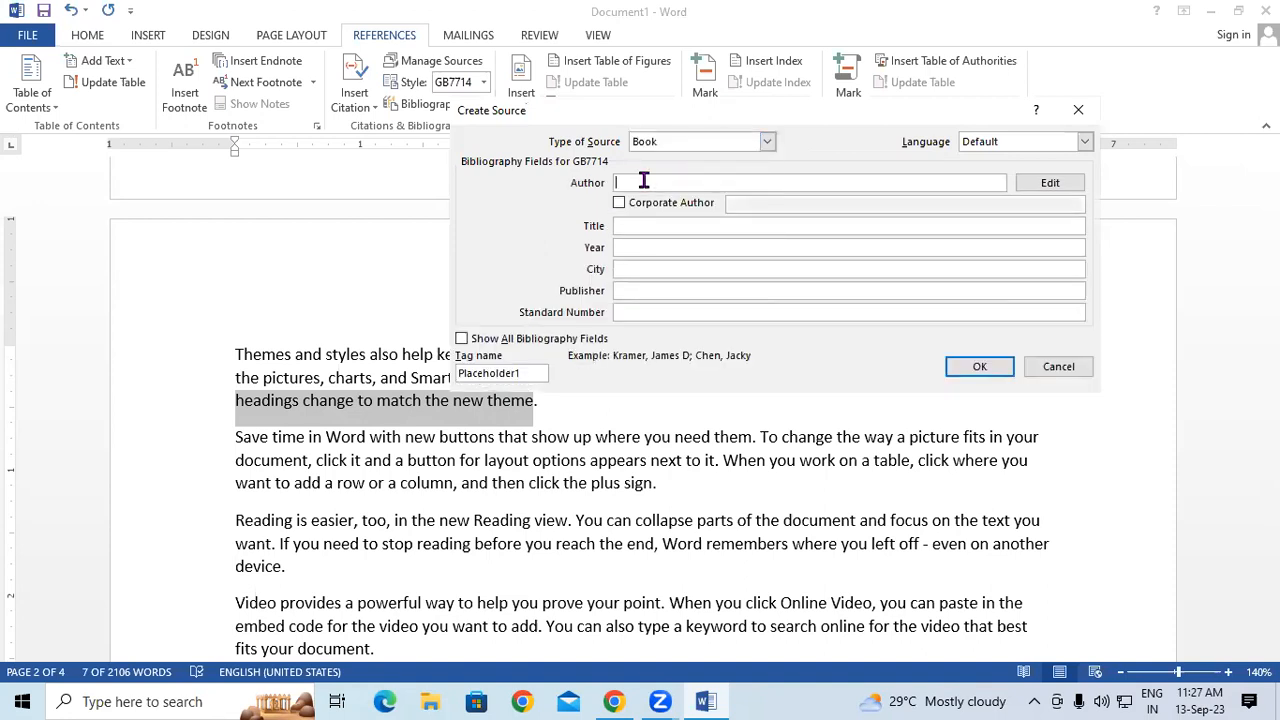
pyautogui.write('SRV')
pyautogui.click(693, 224)
pyautogui.write('THE I')
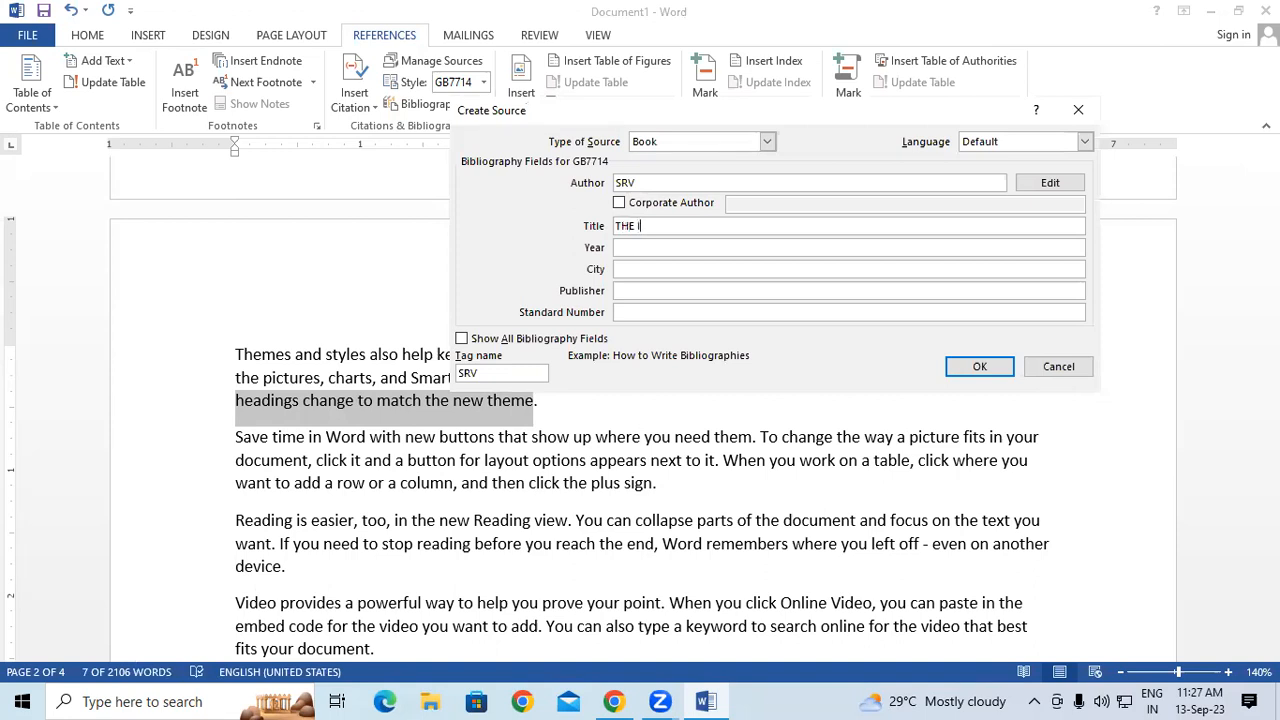
pyautogui.write('NVISIBLE MAN')
pyautogui.click(662, 243)
pyautogui.write('1979')
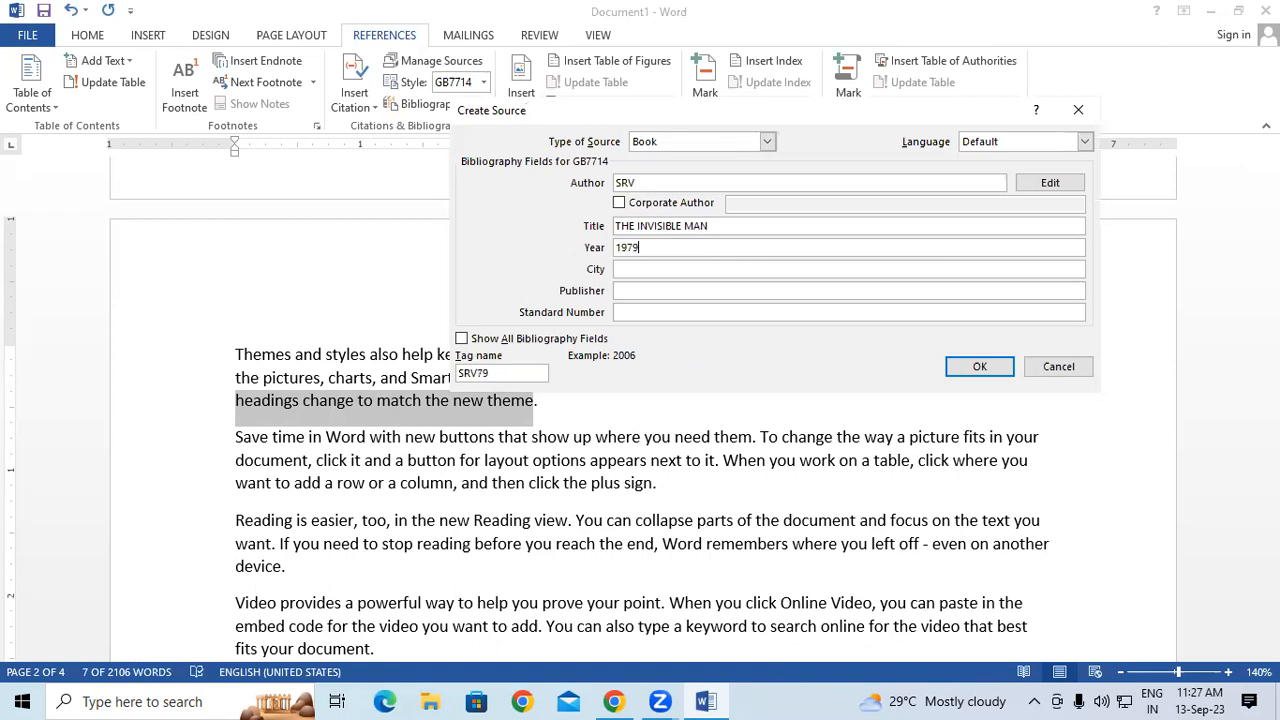
pyautogui.click(652, 268)
pyautogui.write('RAMKOLA')
pyautogui.click(651, 290)
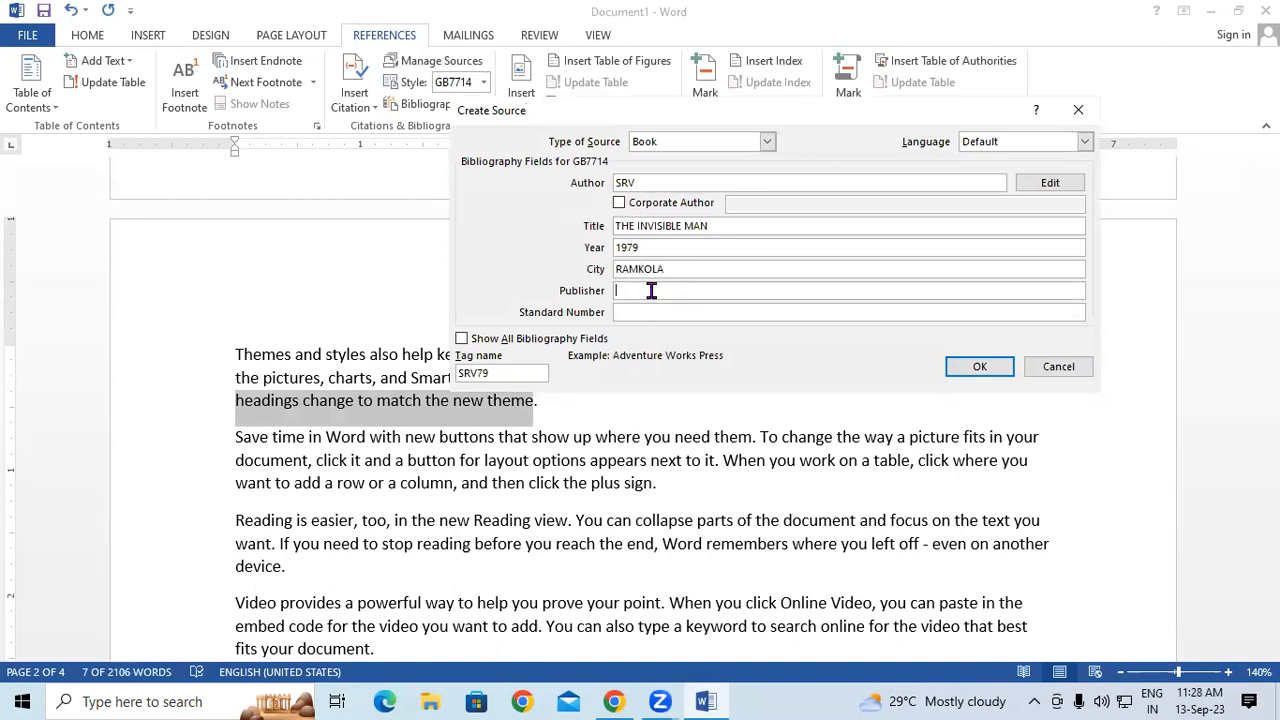
pyautogui.write('A')
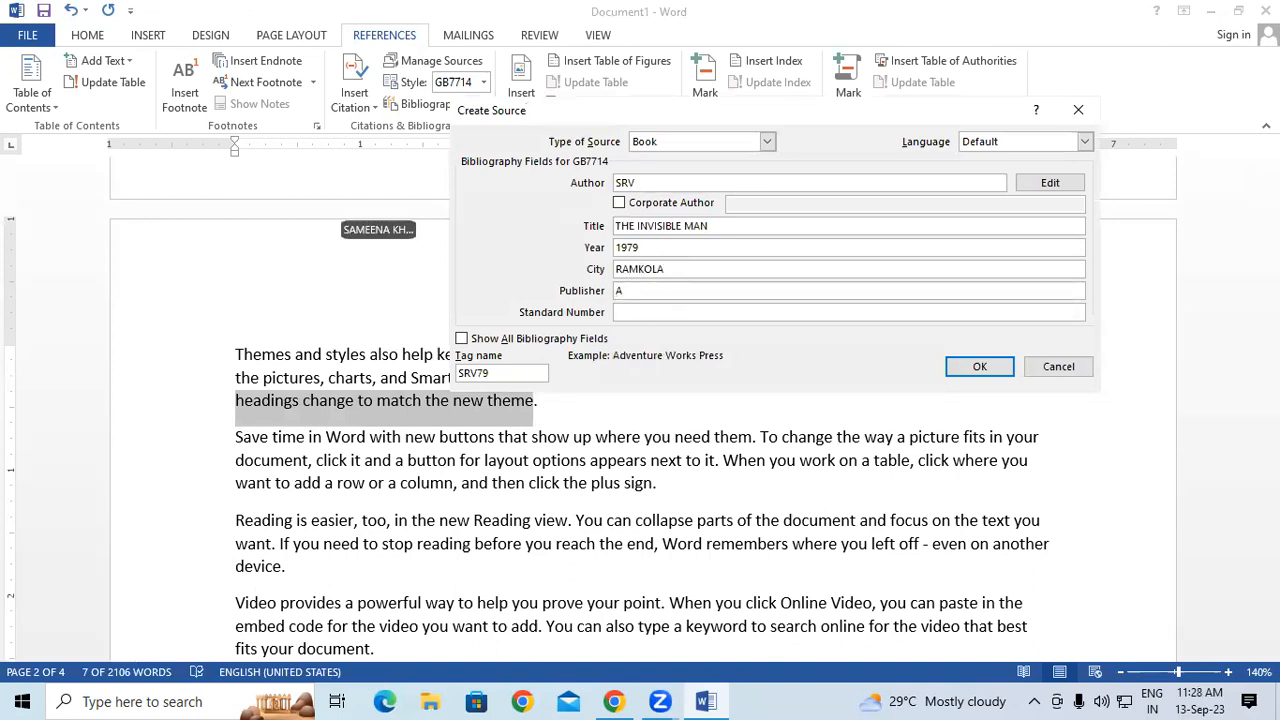
pyautogui.write('RIHANT')
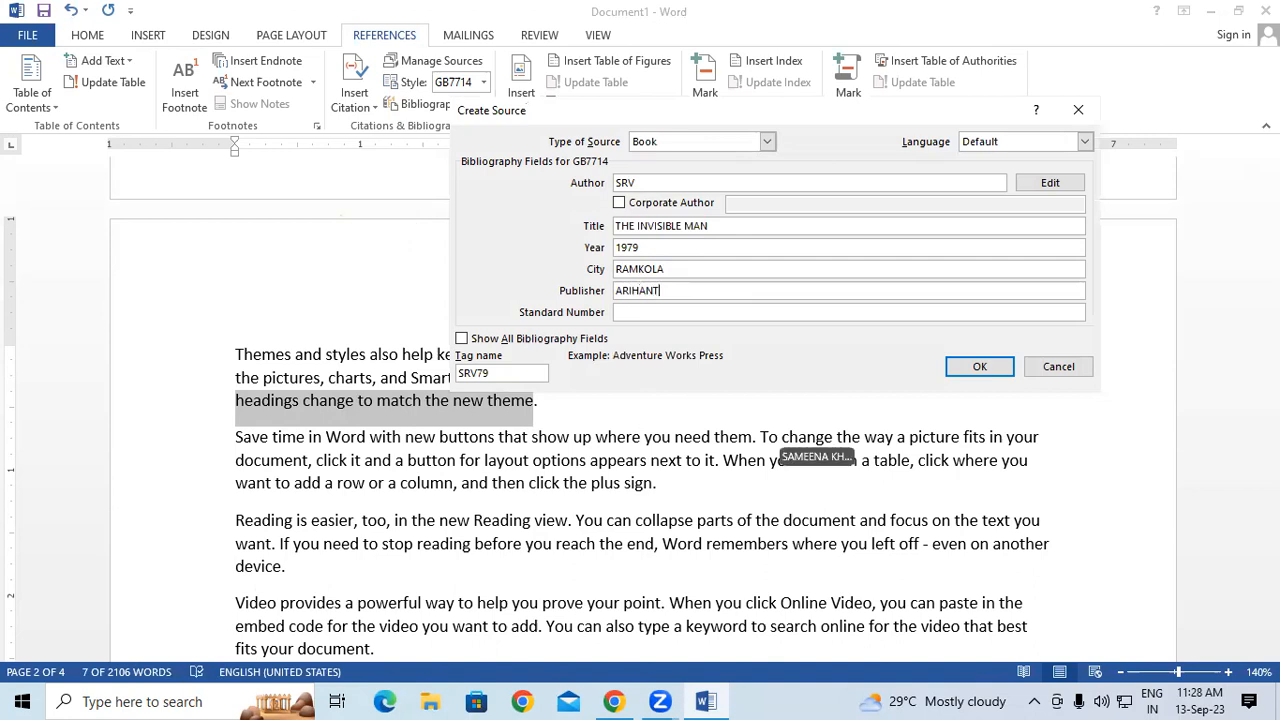
pyautogui.click(975, 370)
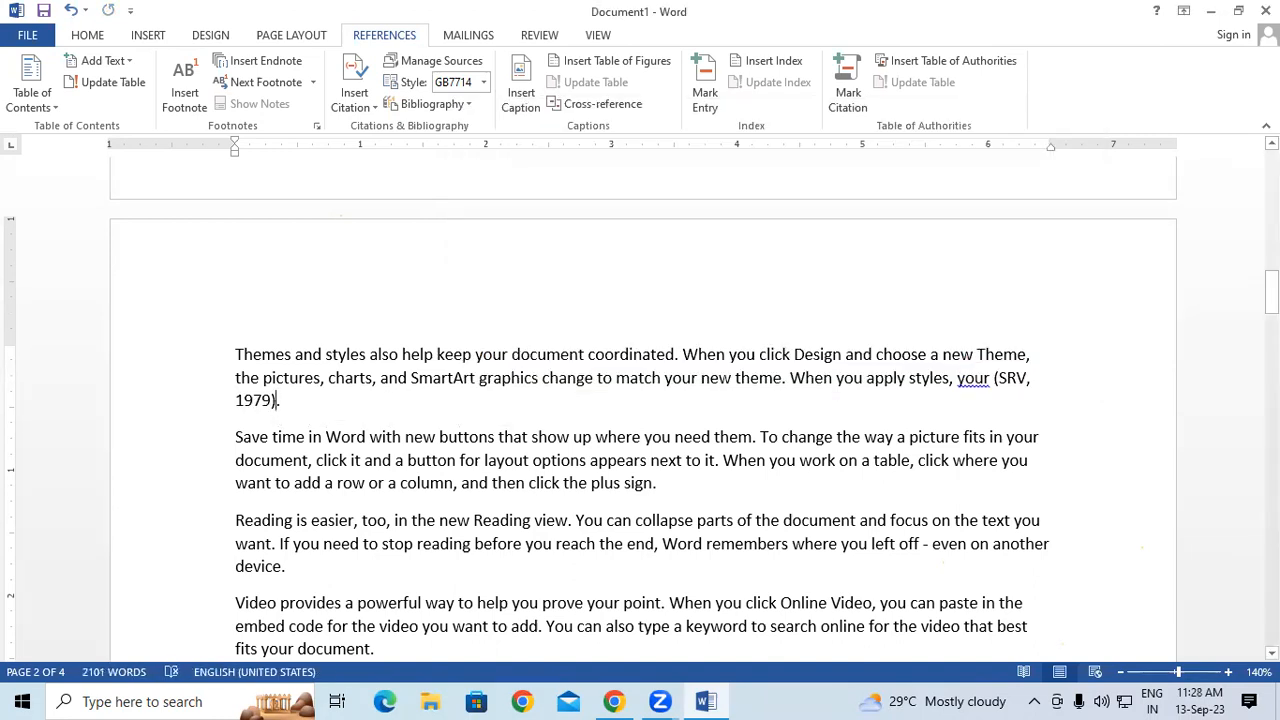
pyautogui.moveTo(1272, 295); pyautogui.dragTo(1272, 175)
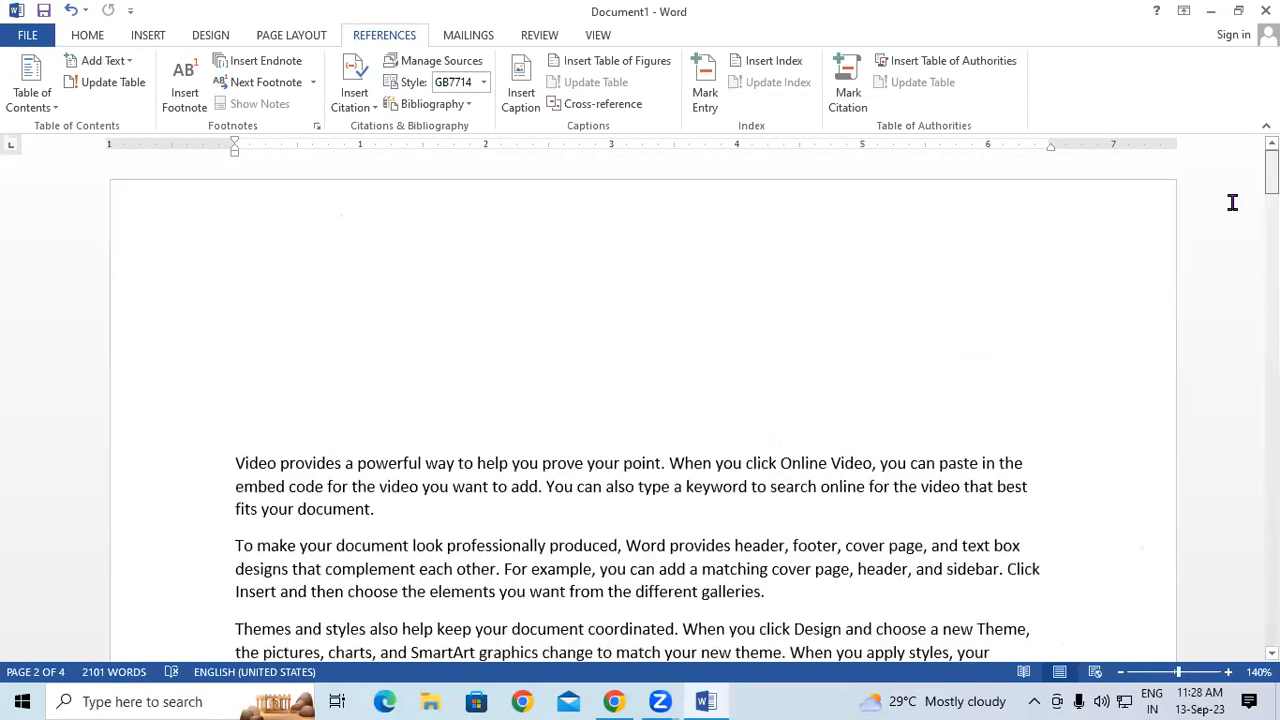
pyautogui.click(361, 340)
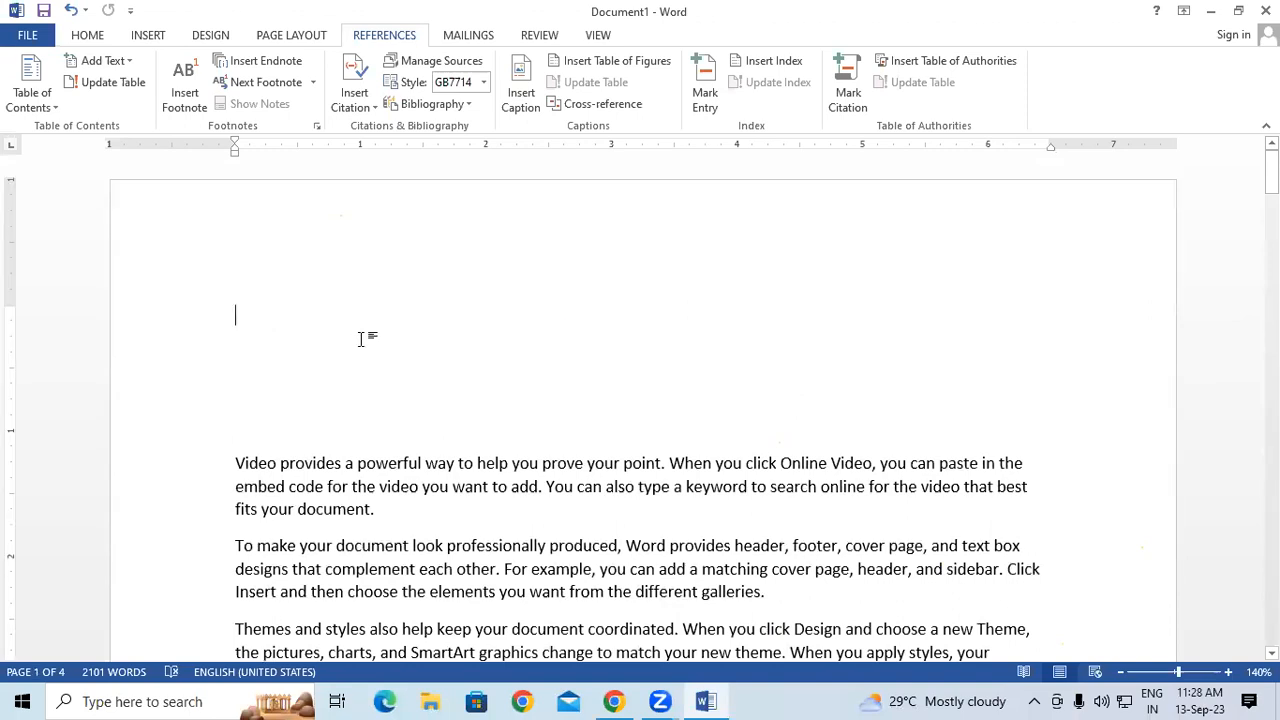
pyautogui.press('Return')
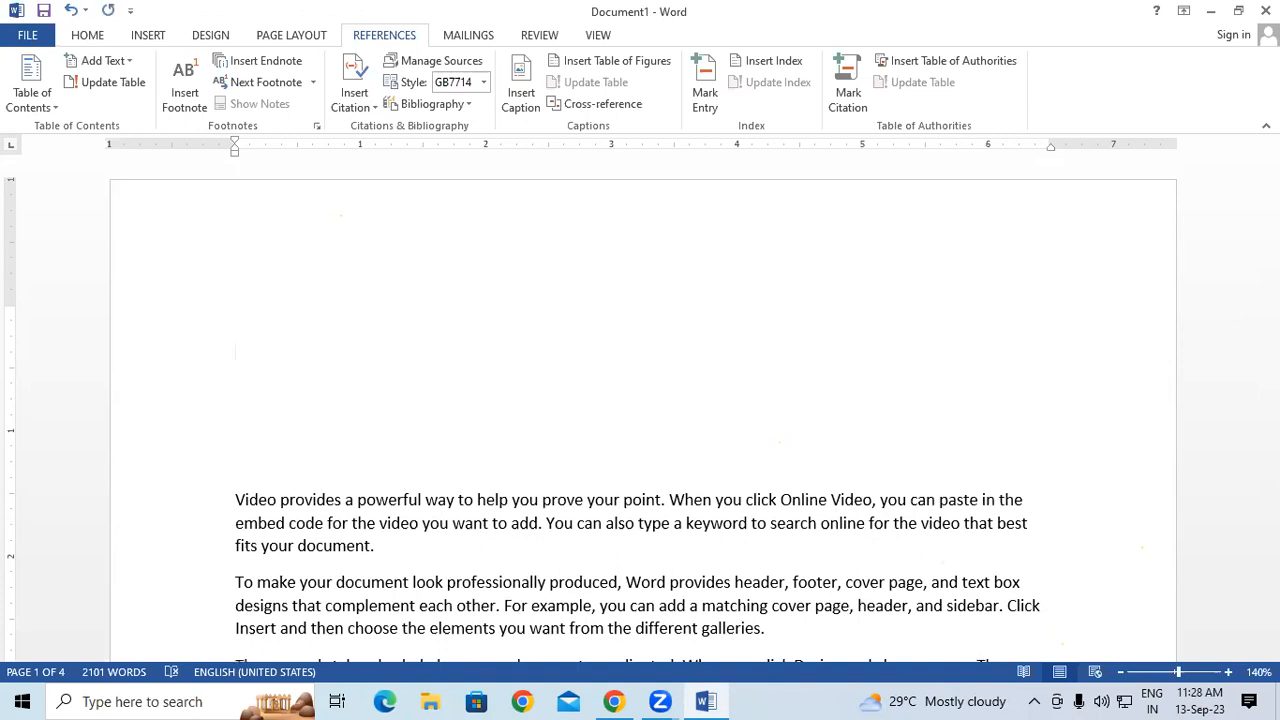
pyautogui.click(425, 104)
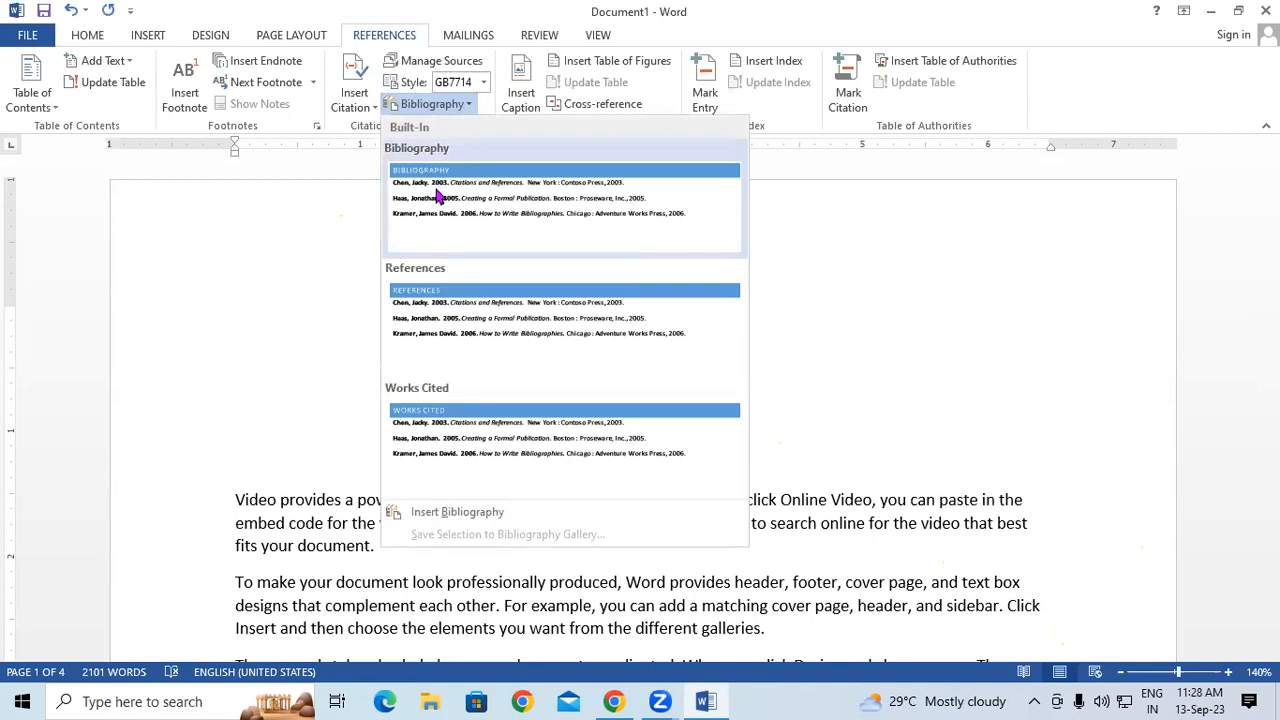
pyautogui.click(437, 174)
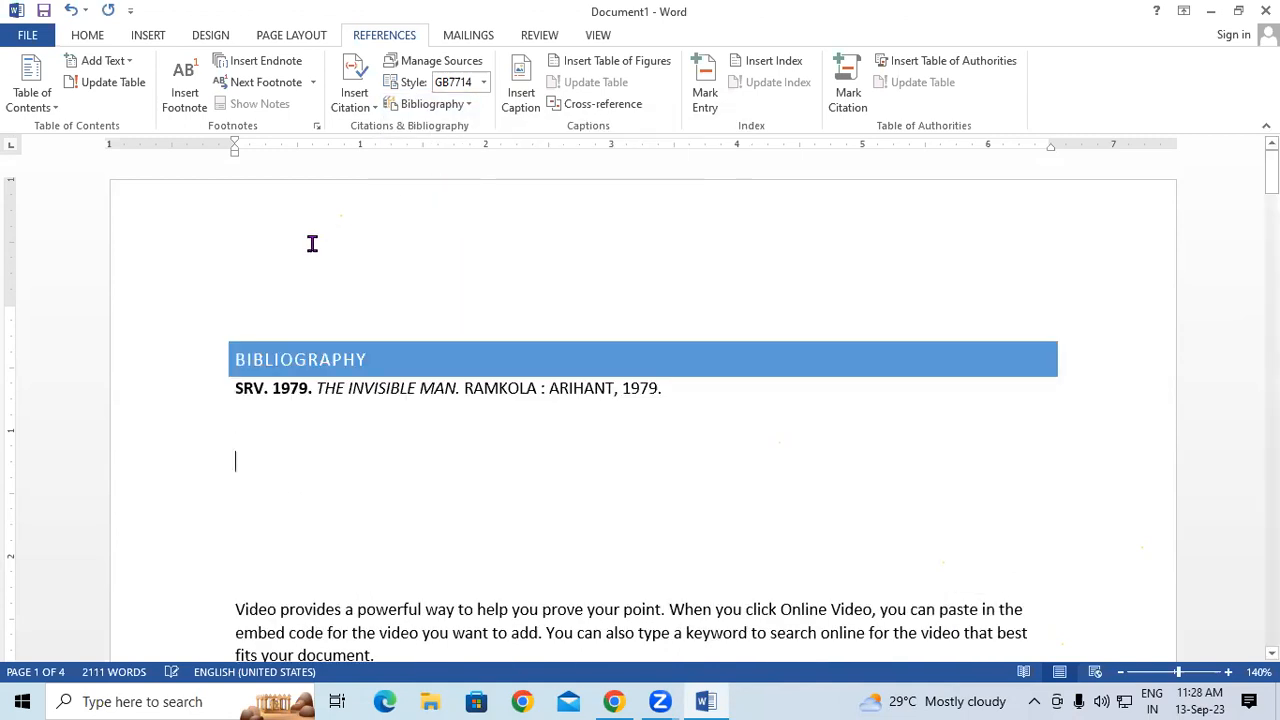
pyautogui.click(260, 388)
pyautogui.moveTo(274, 388); pyautogui.dragTo(328, 393)
pyautogui.click(349, 395)
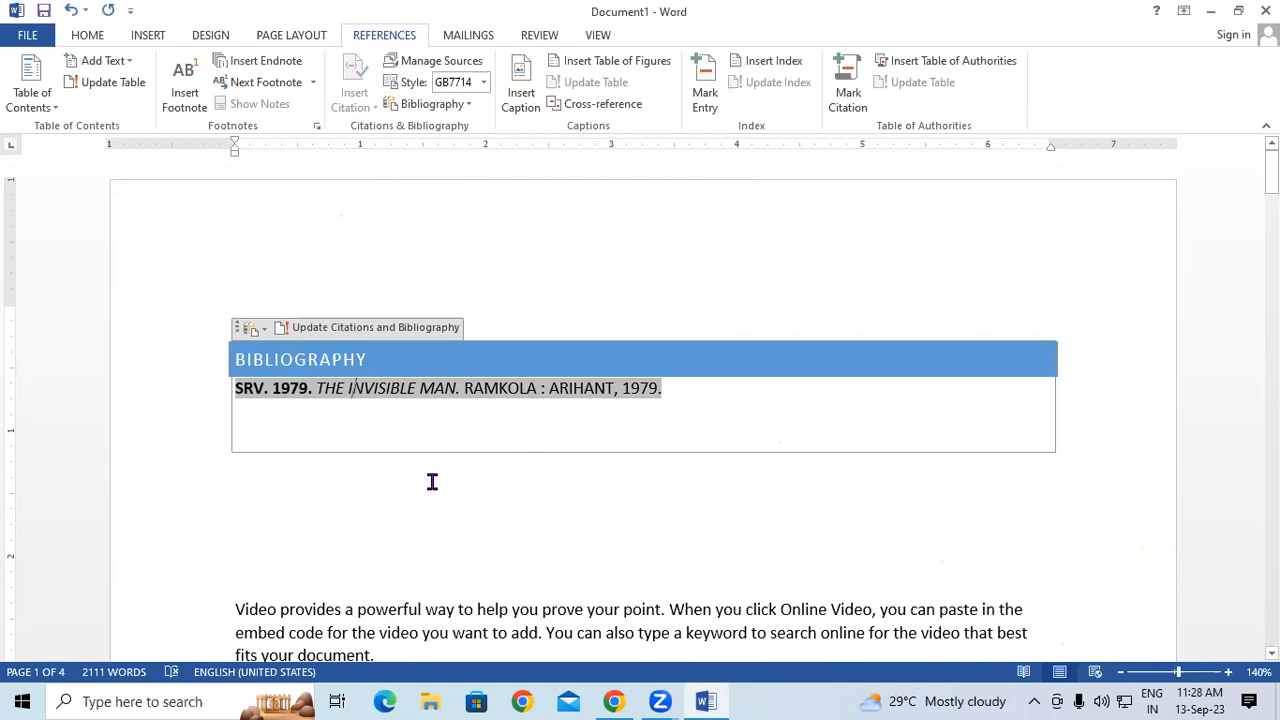
# - Return to the bibliography and open Source Manager from the References tab
pyautogui.scroll(-12, 469, 455)
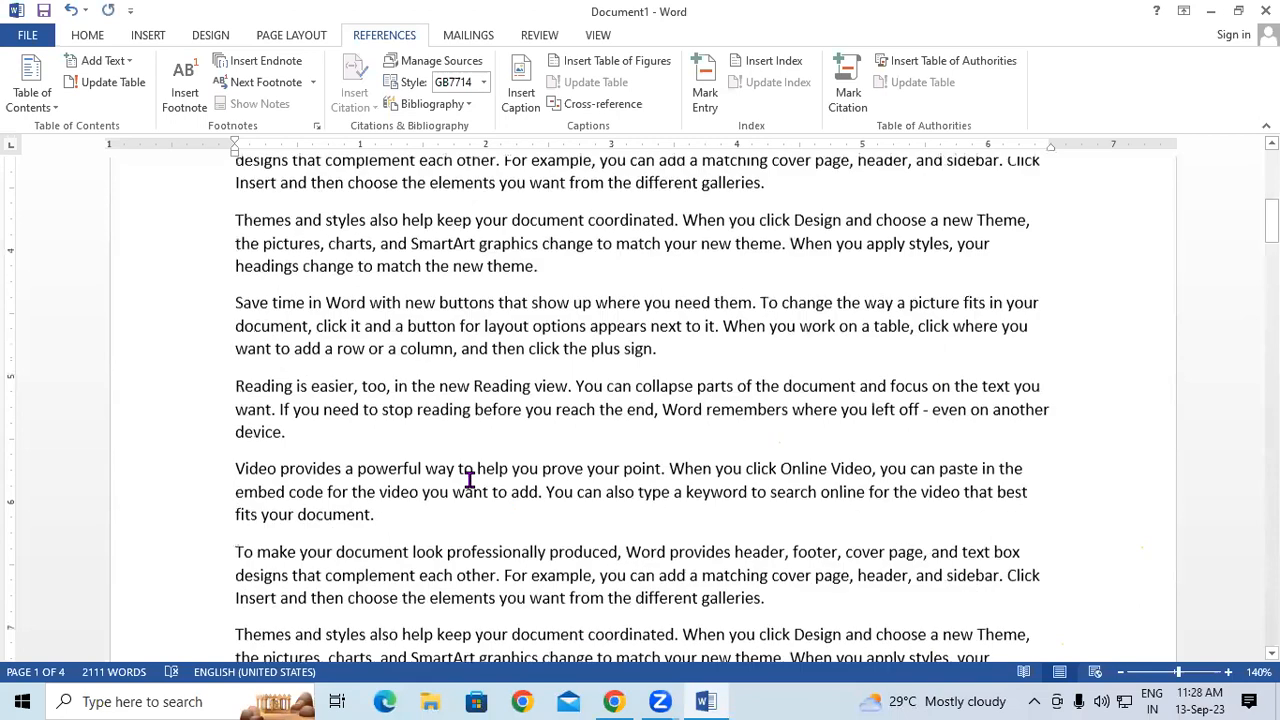
pyautogui.scroll(-6, 469, 480)
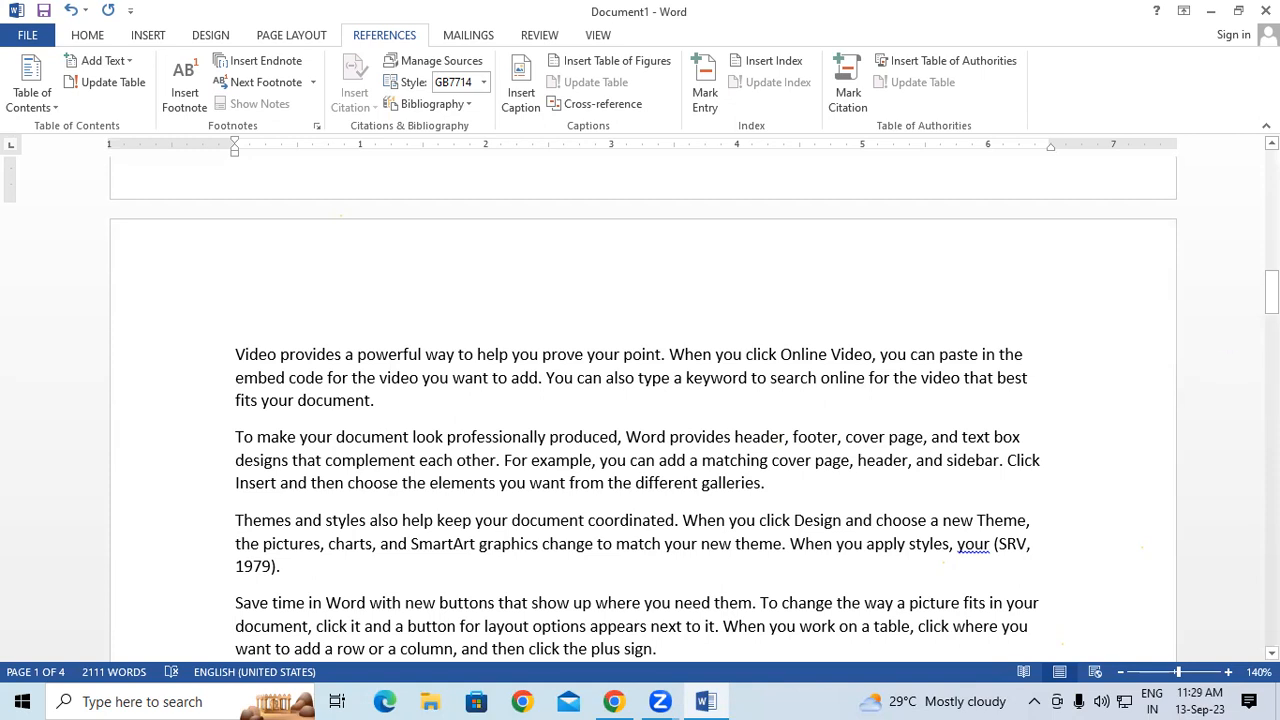
pyautogui.moveTo(1271, 292); pyautogui.dragTo(1270, 168)
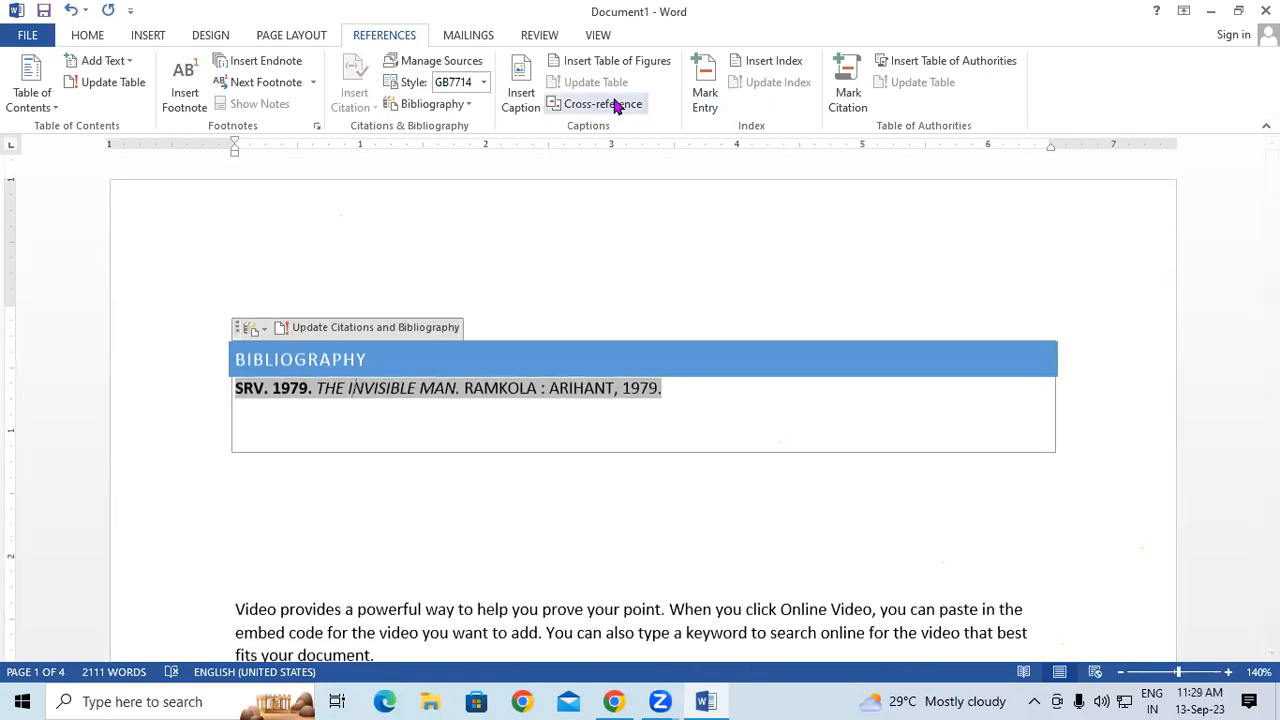
pyautogui.click(451, 62)
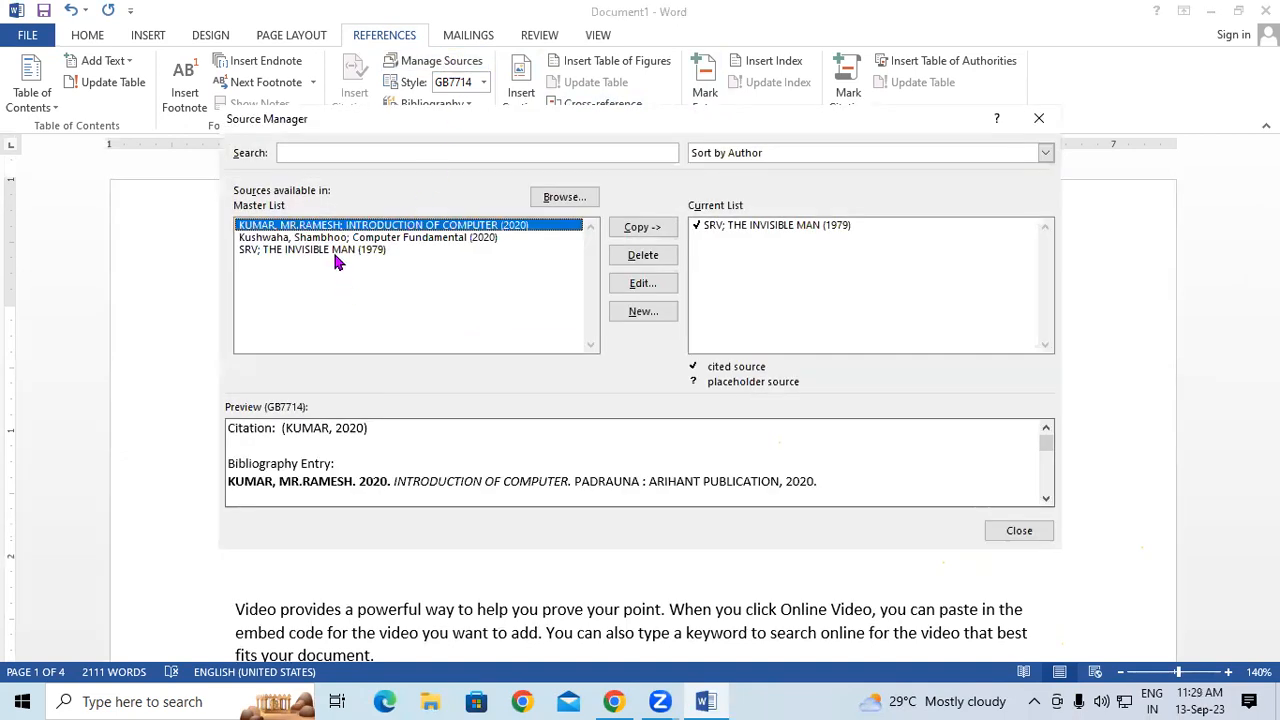
# - Delete the INTRODUCTION OF COMPUTER and Computer Fundamental sources, keep THE INVISIBLE MAN, and close Source Manager
pyautogui.click(335, 251)
pyautogui.click(340, 241)
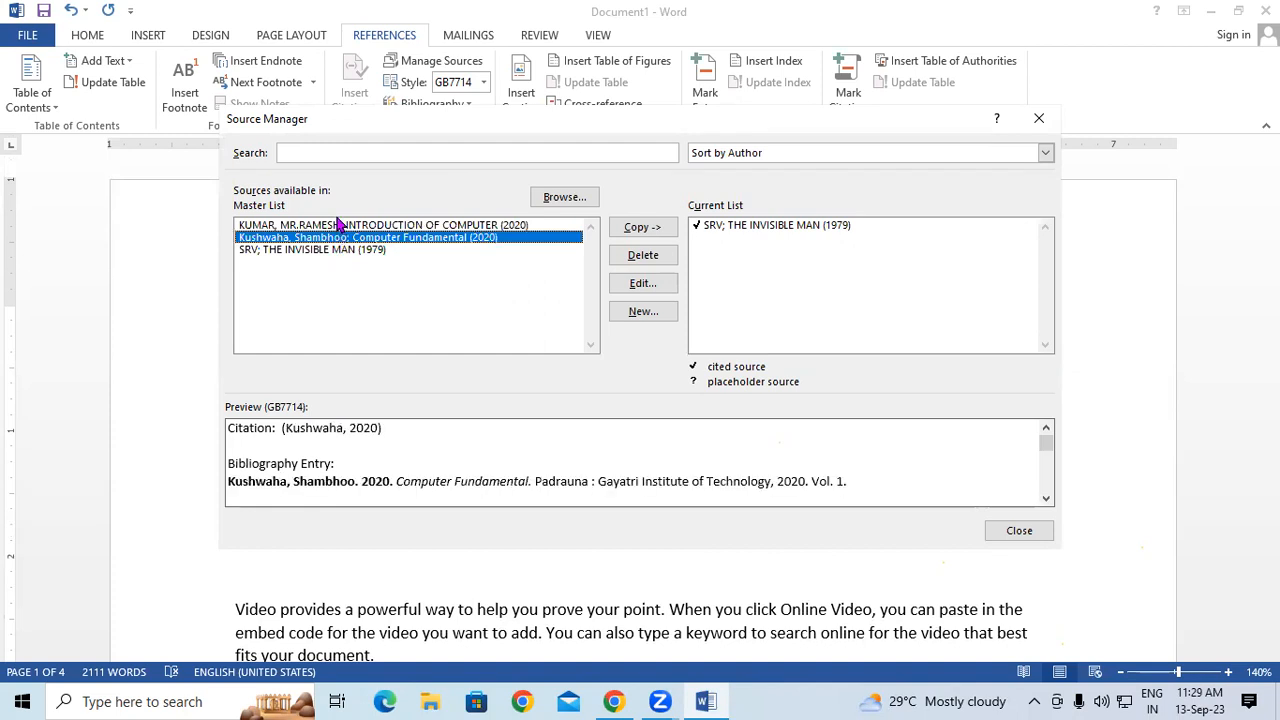
pyautogui.click(342, 228)
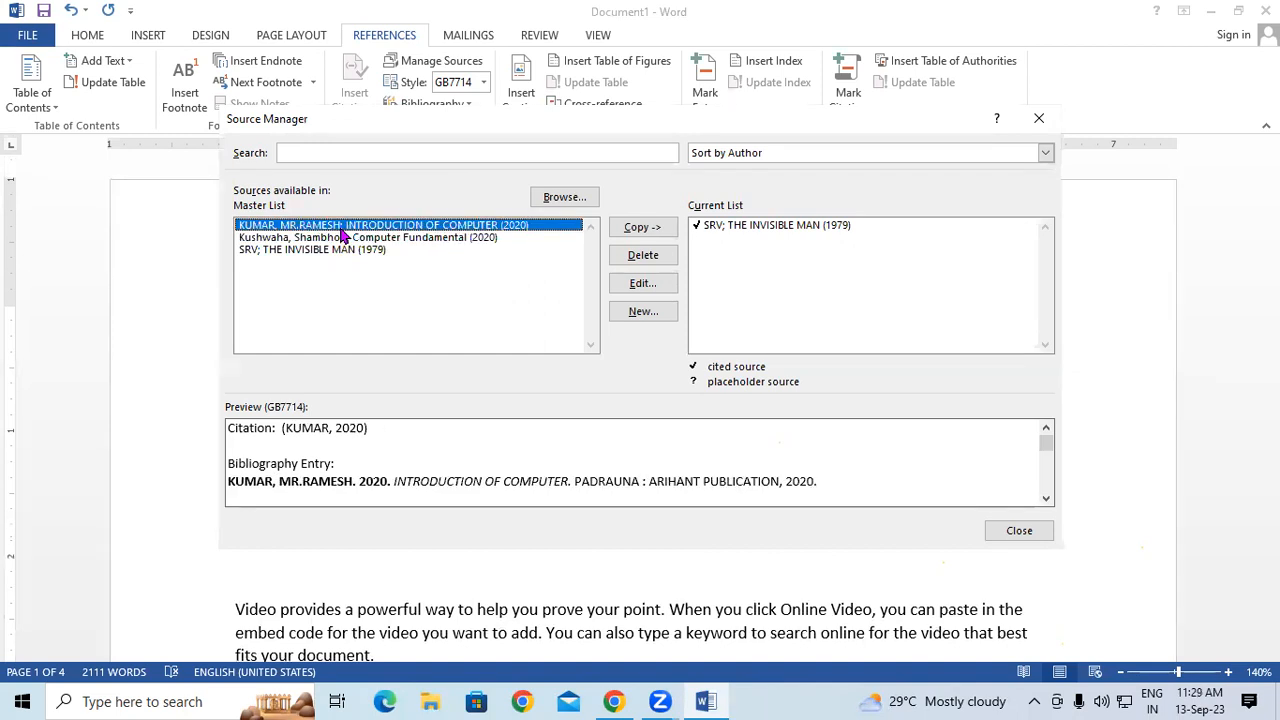
pyautogui.click(646, 256)
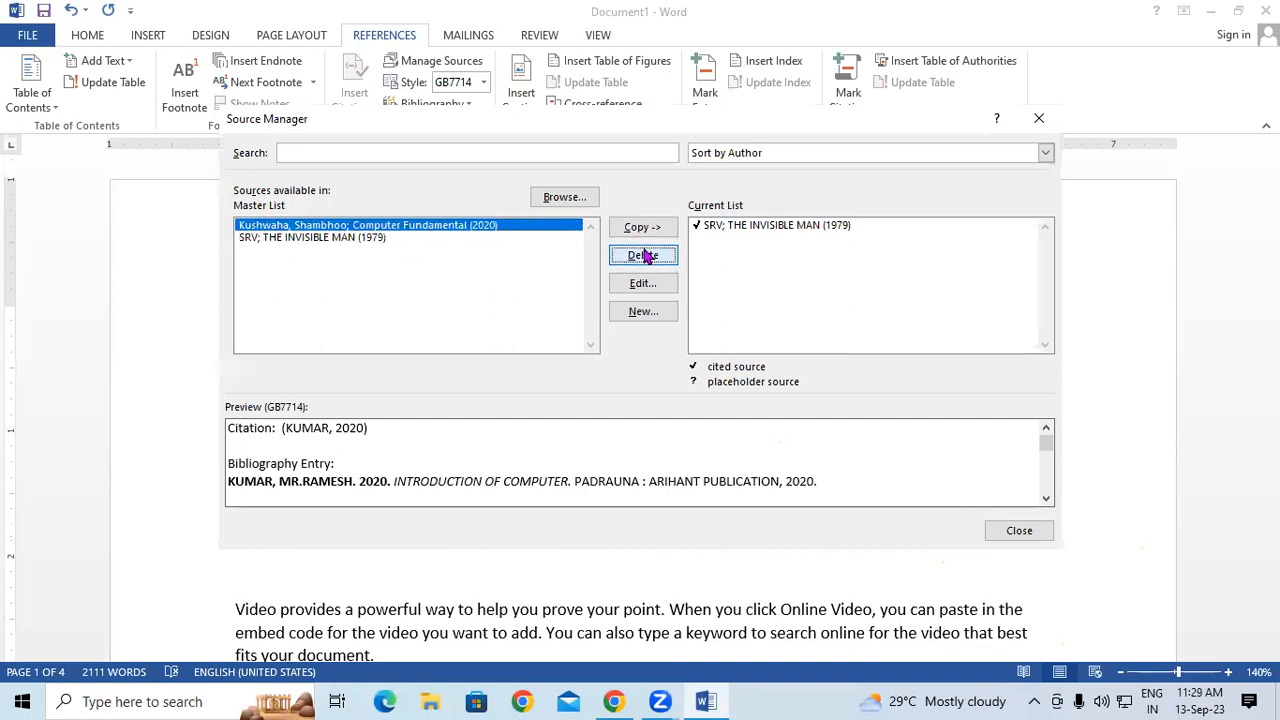
pyautogui.click(643, 257)
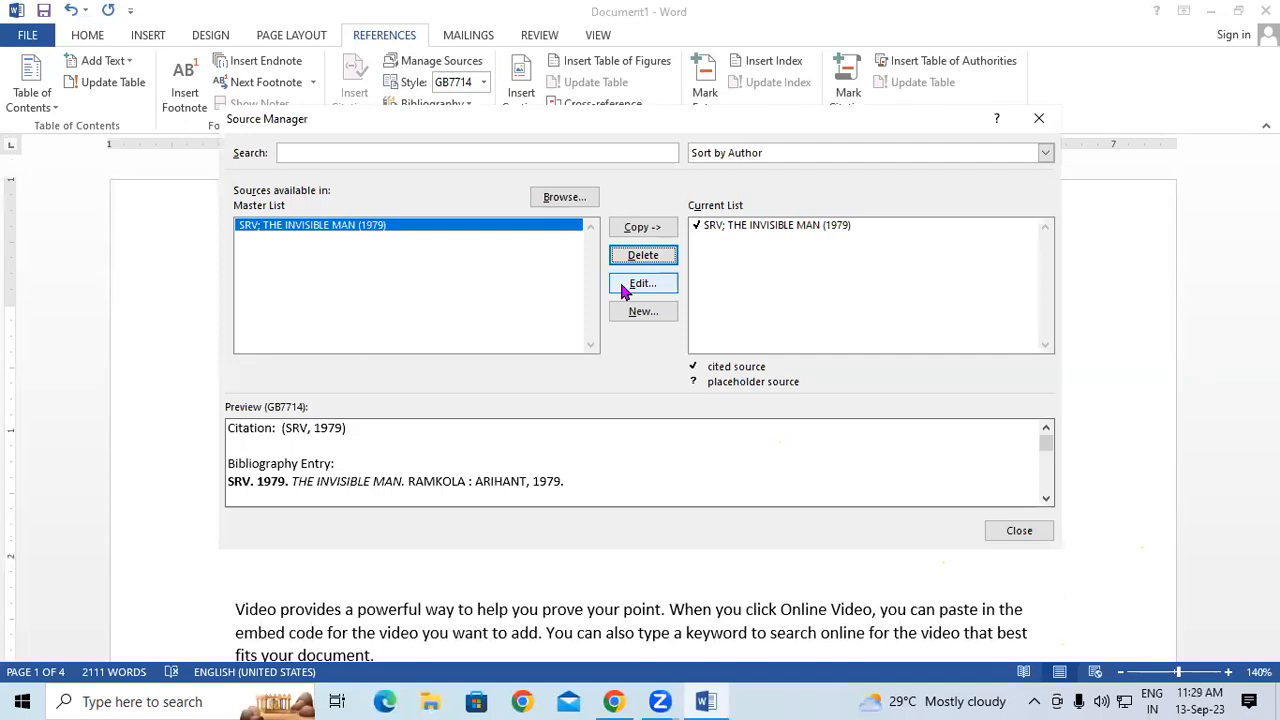
pyautogui.click(1039, 118)
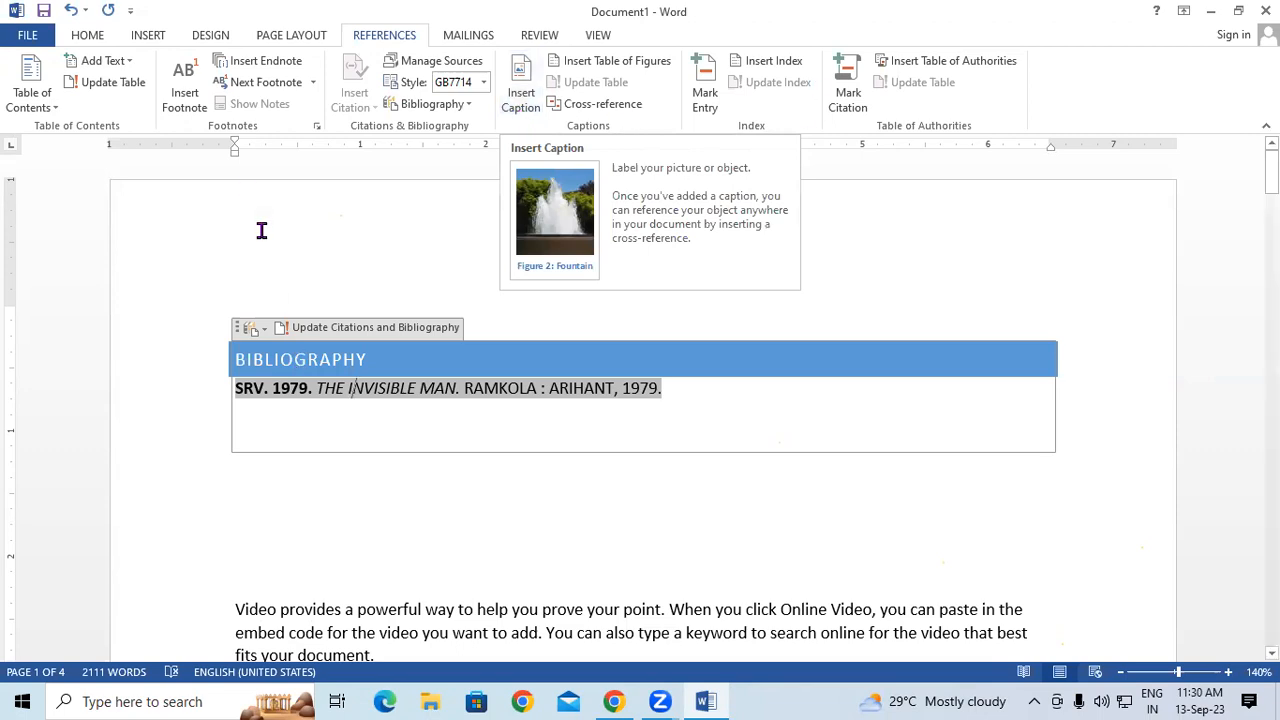
# - Delete the bibliography block on page 1 and leave an empty line above the body text
pyautogui.click(201, 283)
pyautogui.keyDown('shift'); pyautogui.click(612, 440); pyautogui.keyUp('shift')
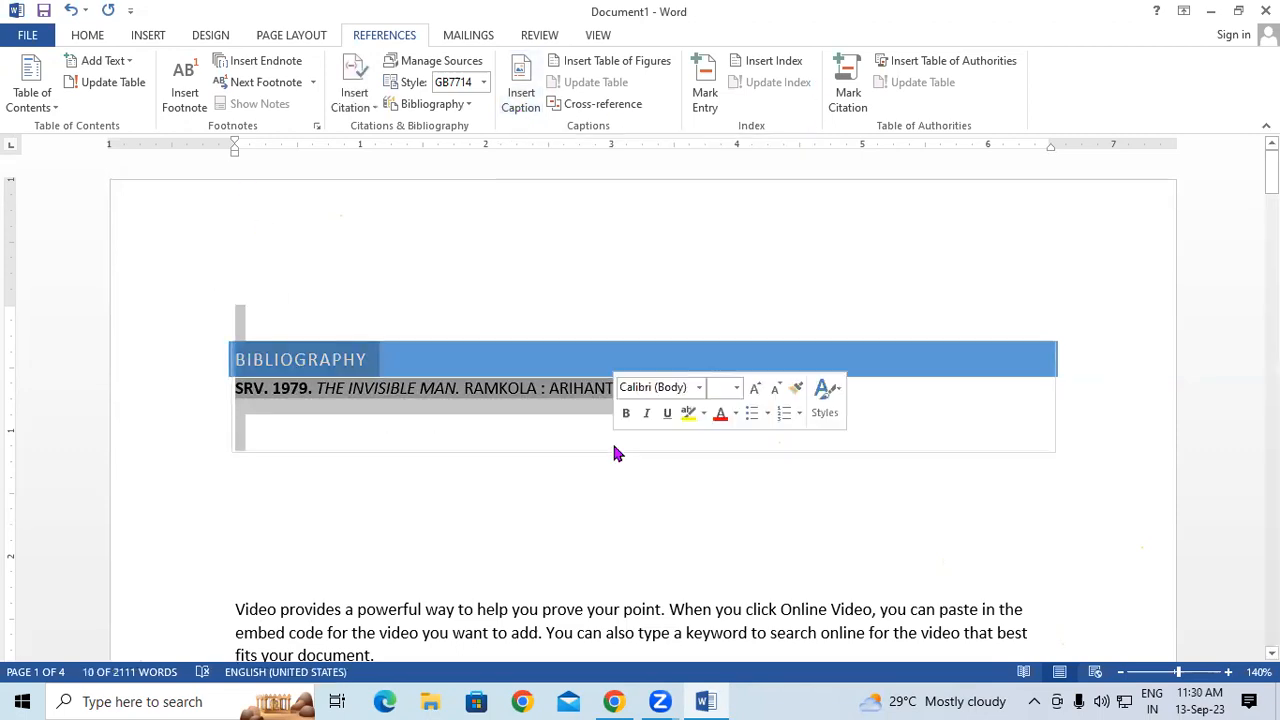
pyautogui.press('Delete')
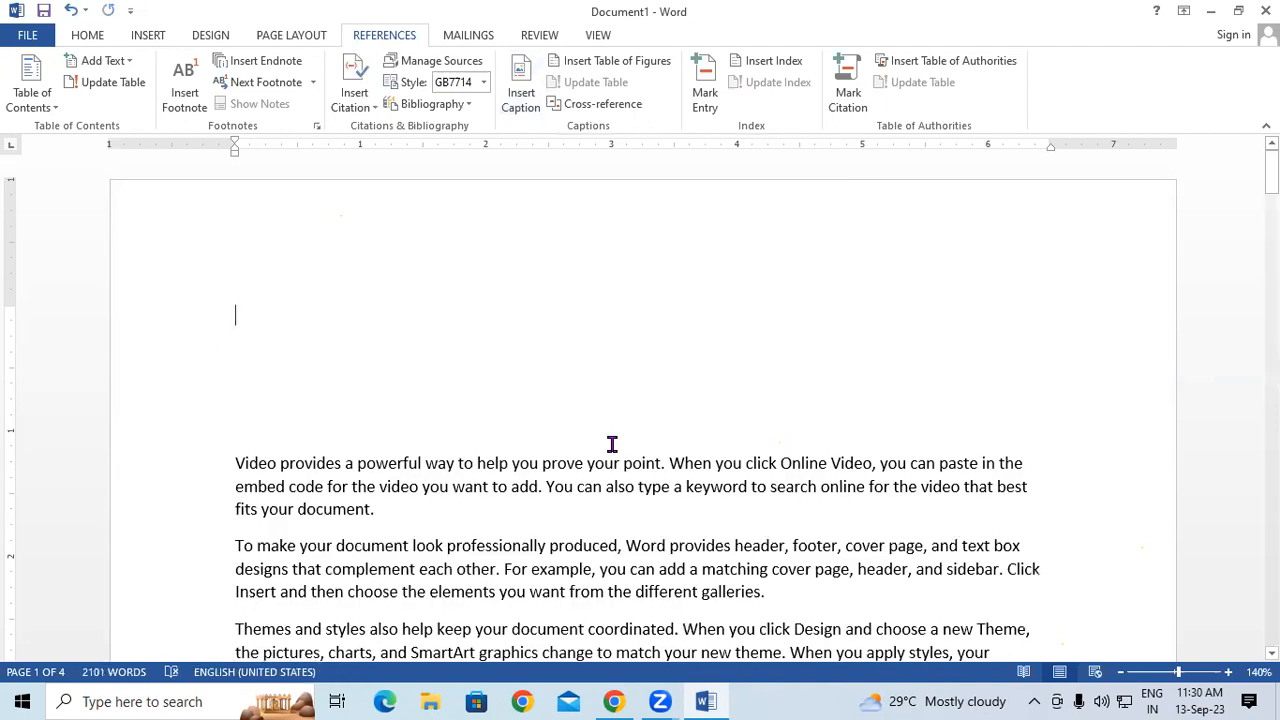
pyautogui.press('Return')
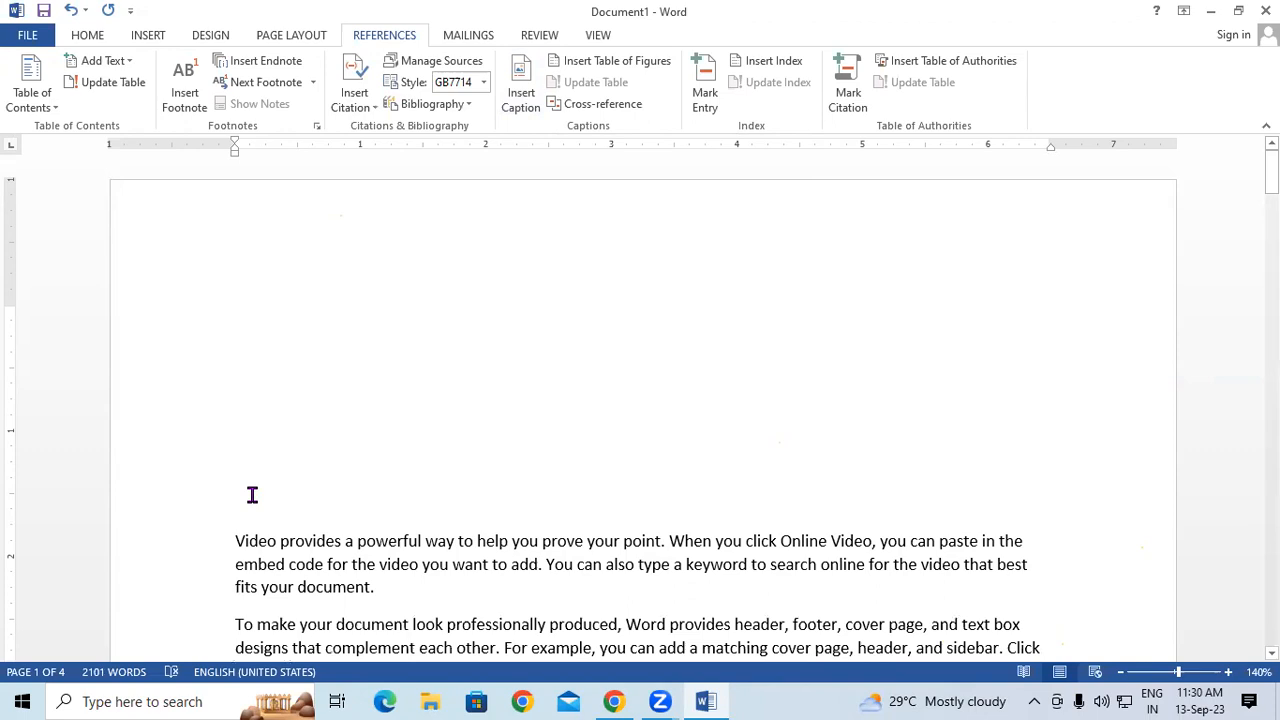
# - Insert the snowy lake-and-bridge photo from Saved Pictures above the body text
pyautogui.click(140, 37)
pyautogui.click(165, 78)
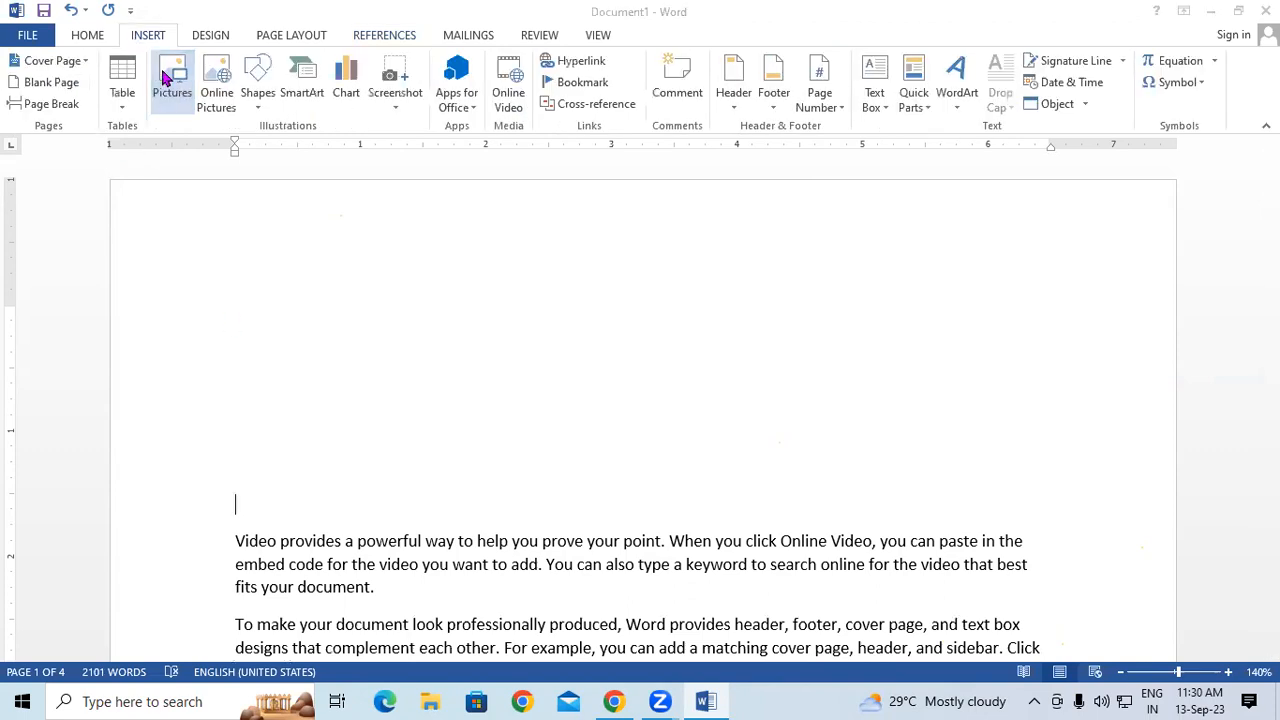
pyautogui.click(357, 205)
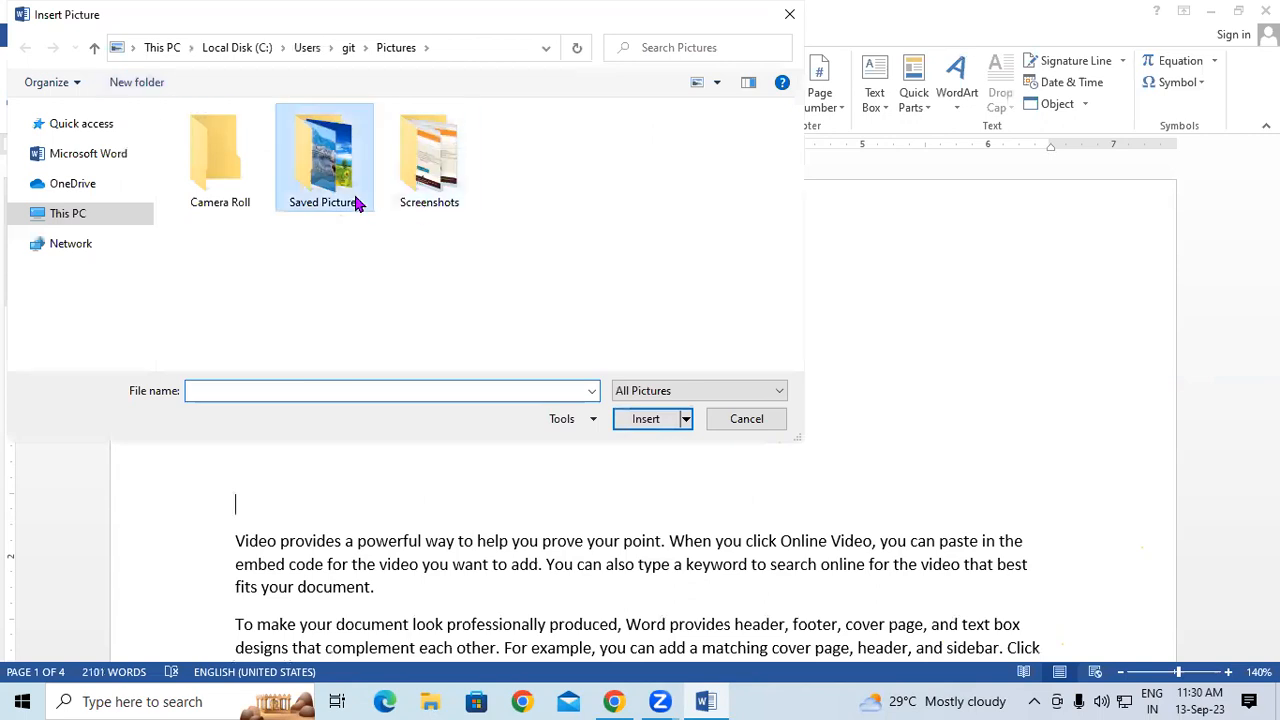
pyautogui.click(234, 168)
pyautogui.click(631, 420)
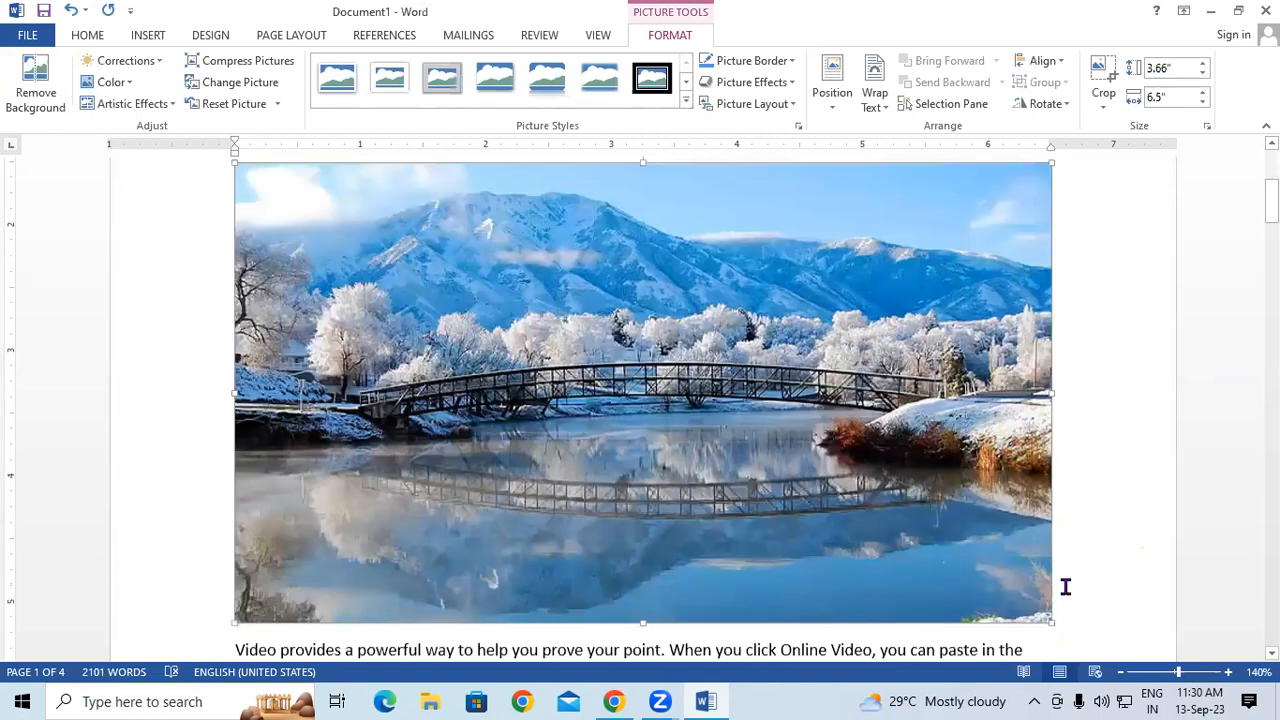
# - Shrink the photo to 1.99 by 1.12 inches and add a blank line before the Video paragraph
pyautogui.scroll(-1, 1049, 561)
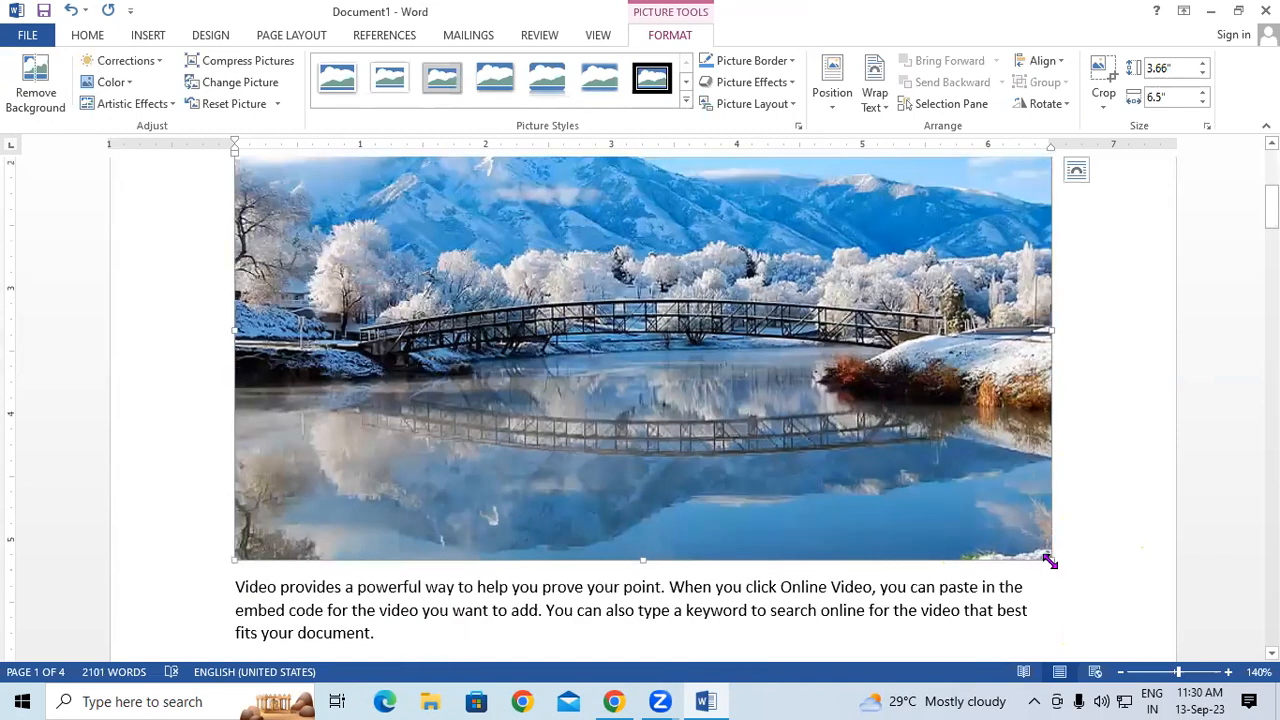
pyautogui.moveTo(1049, 561); pyautogui.dragTo(368, 240)
pyautogui.scroll(2, 430, 320)
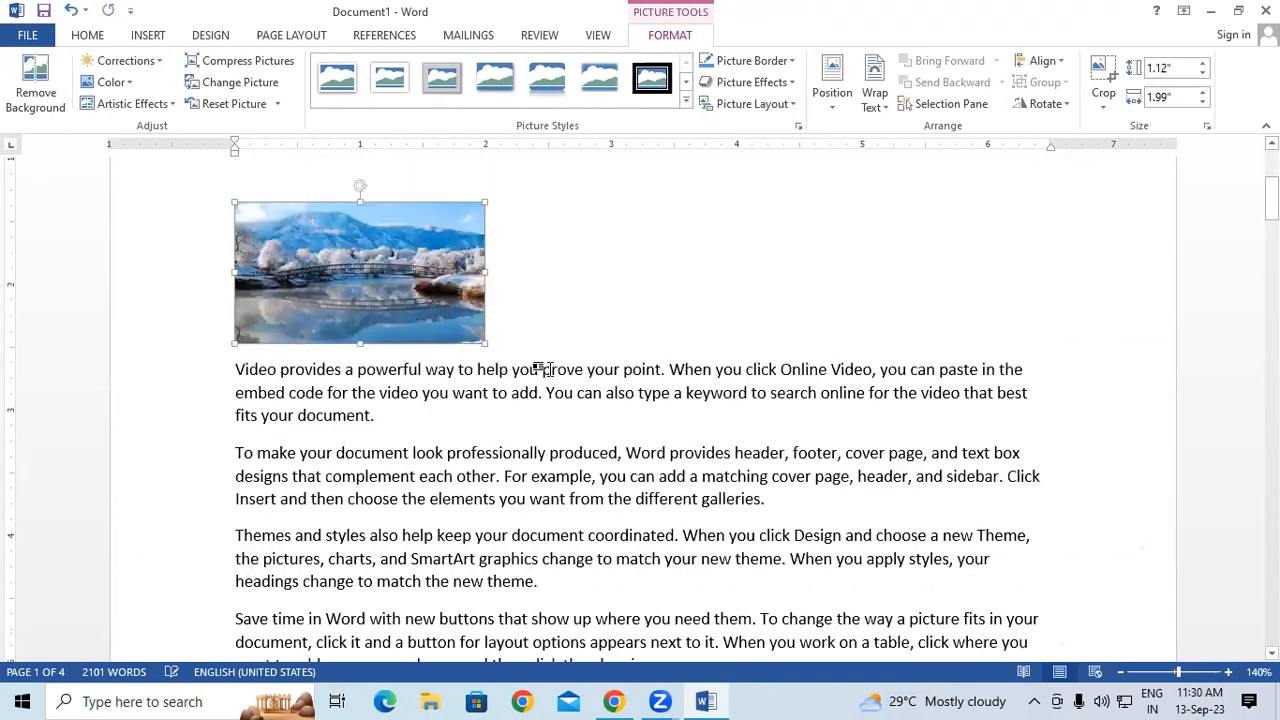
pyautogui.click(247, 389)
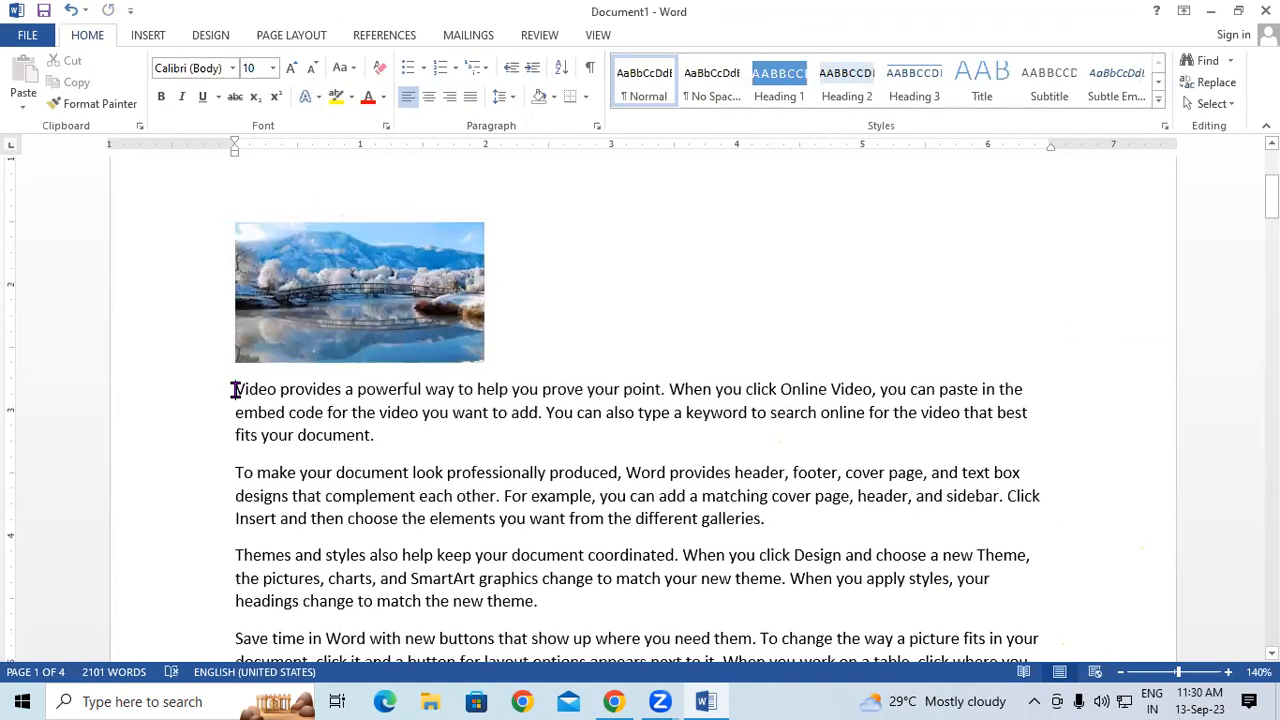
pyautogui.press('Return')
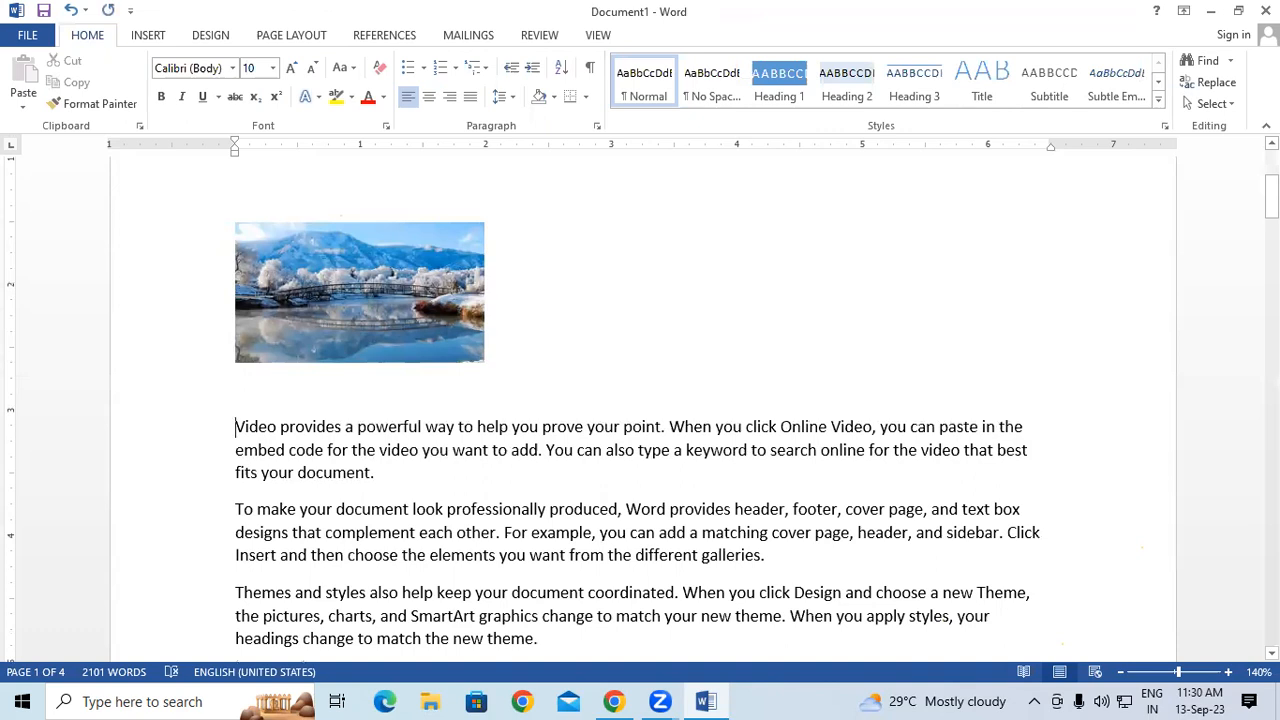
pyautogui.moveTo(1271, 198); pyautogui.dragTo(1246, 412)
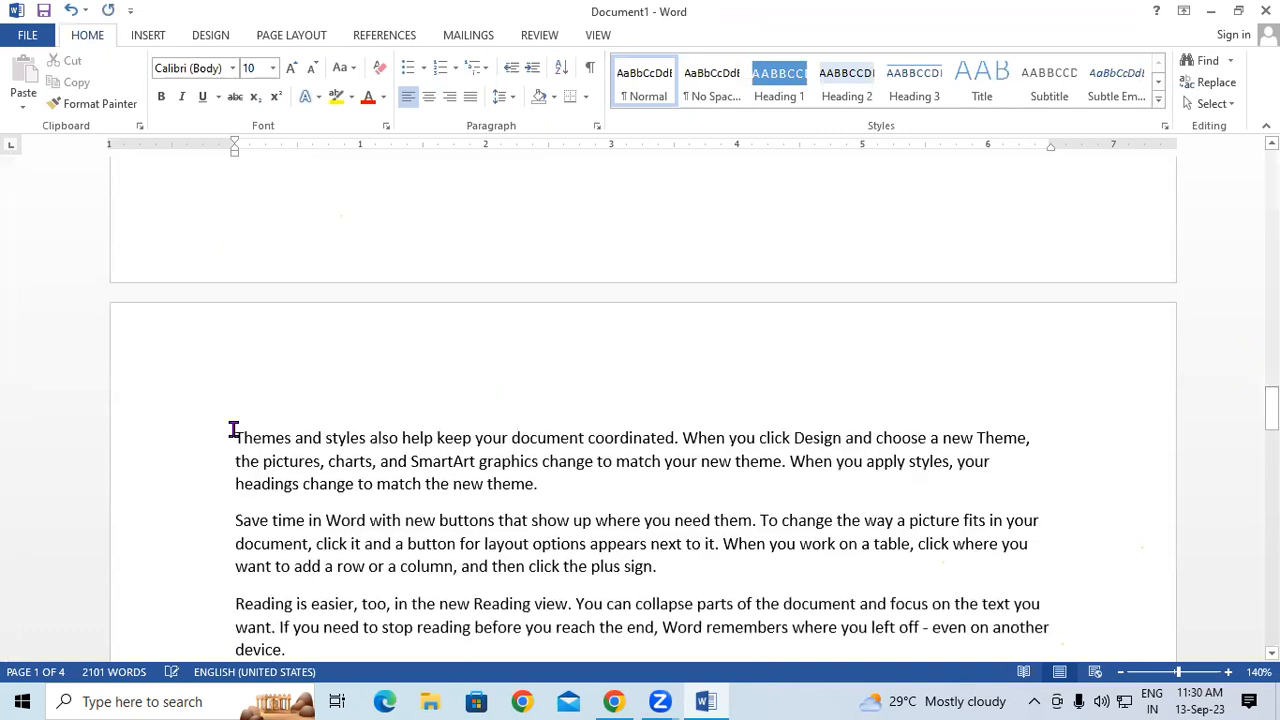
# - Add empty lines above the Themes paragraph and insert the school children photo there
pyautogui.click(237, 430)
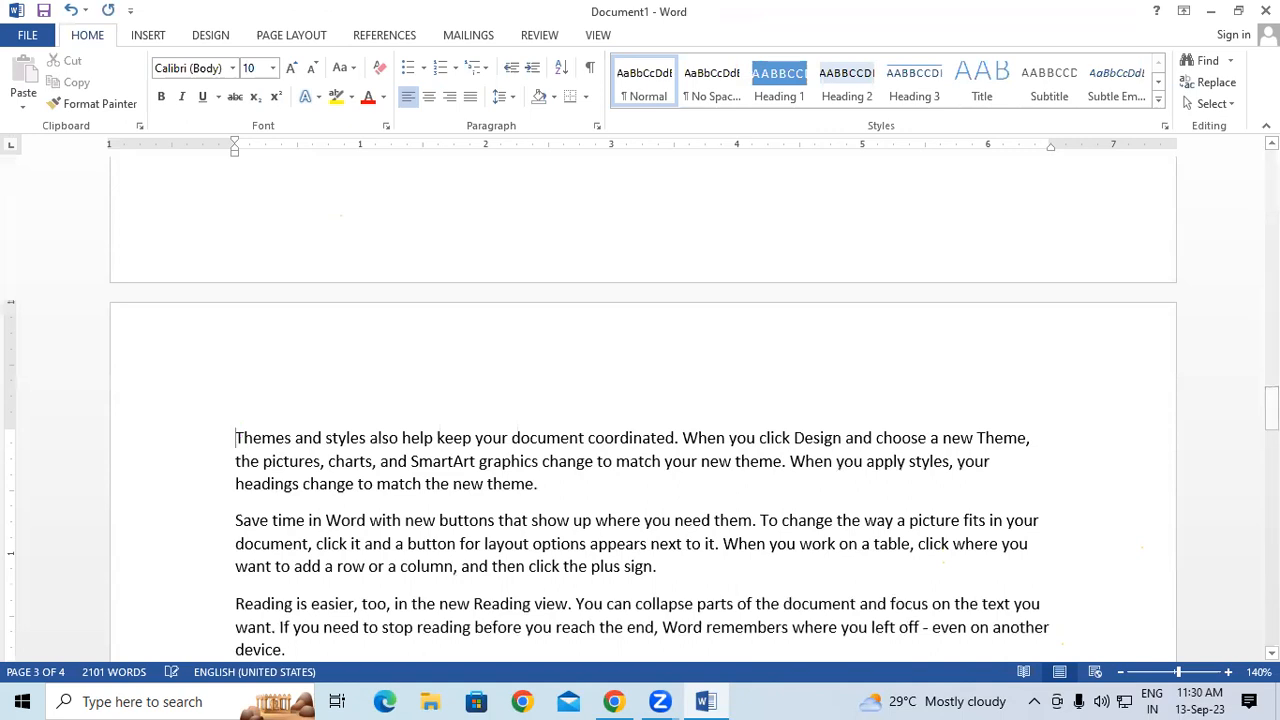
pyautogui.press('Return')
pyautogui.press('Return')
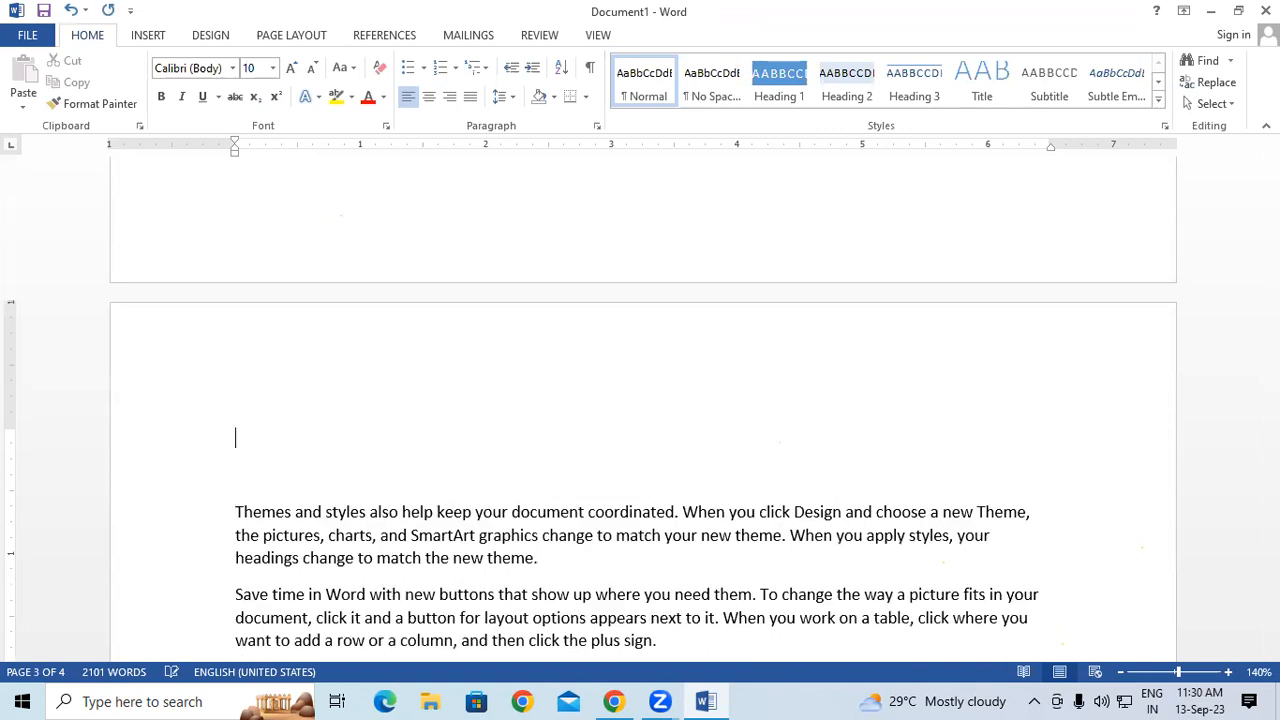
pyautogui.click(148, 36)
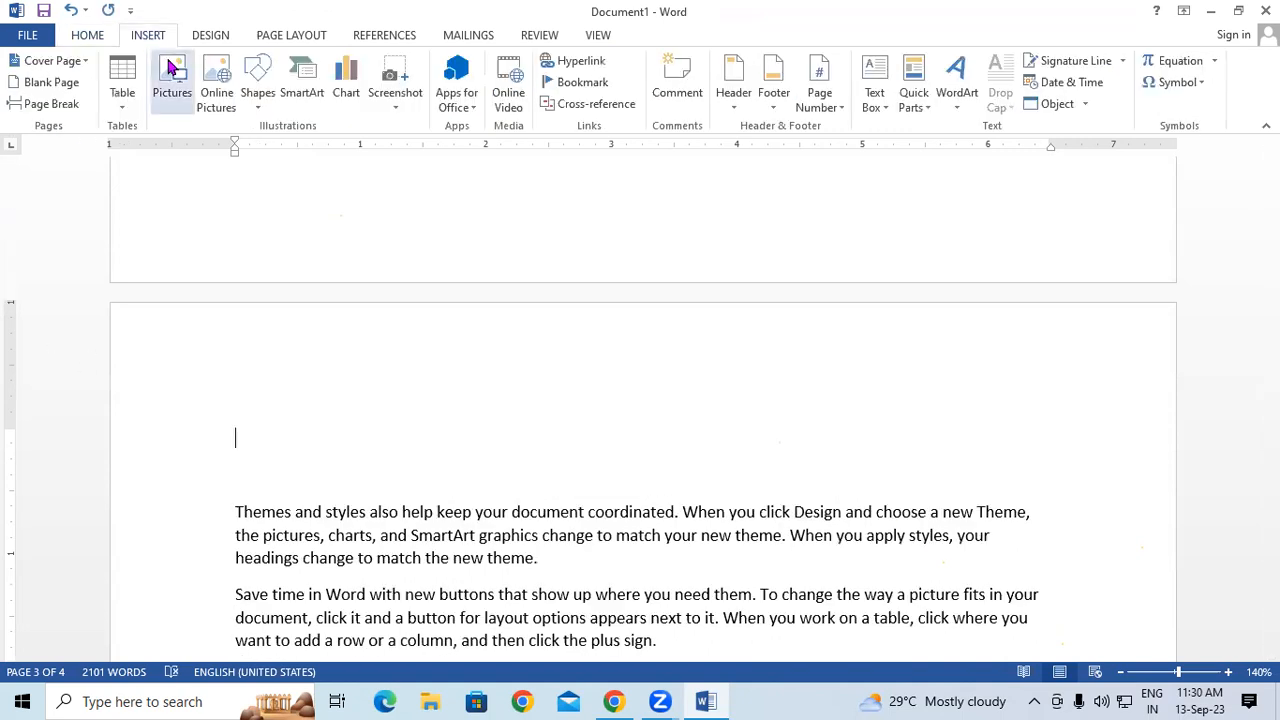
pyautogui.click(170, 67)
pyautogui.click(429, 165)
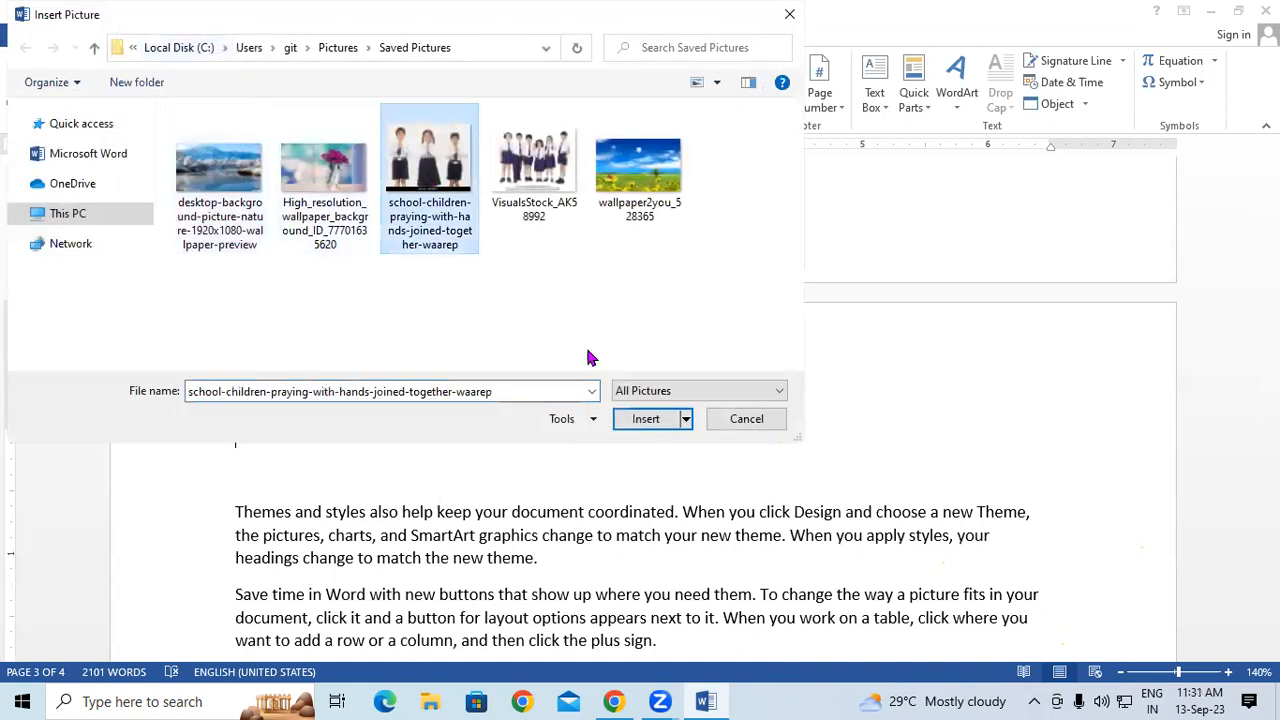
pyautogui.click(640, 418)
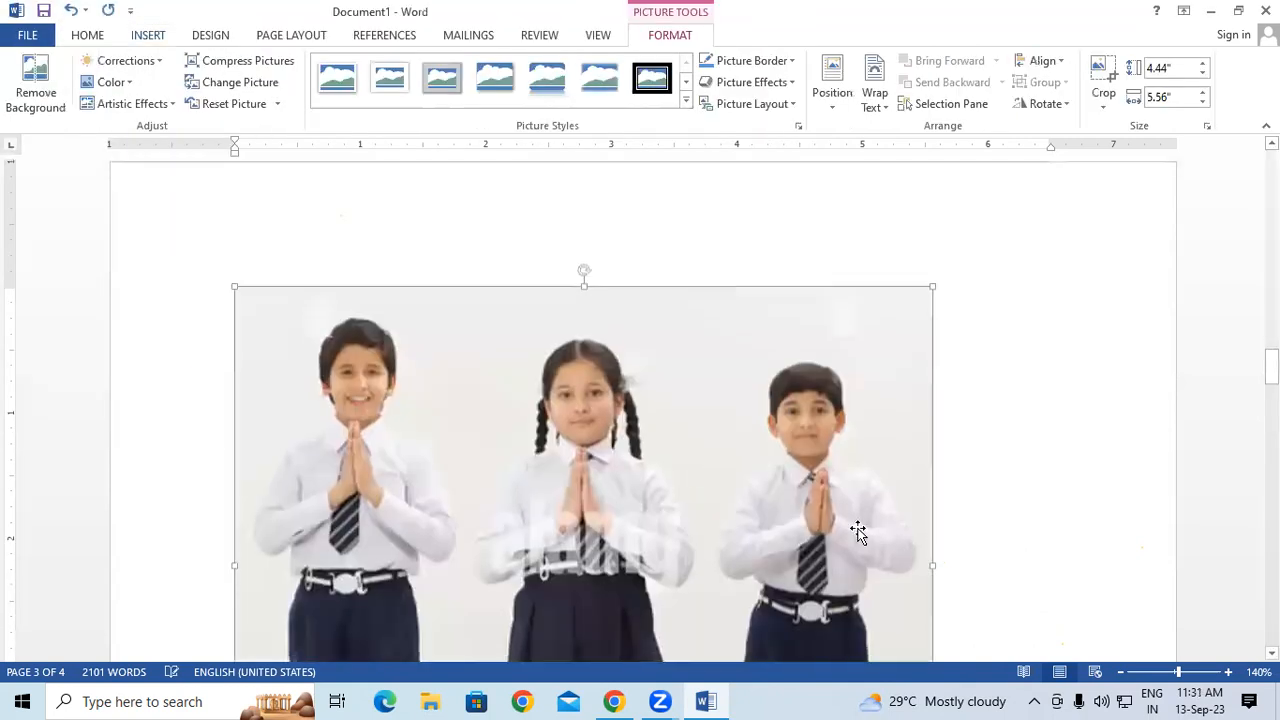
# - Shrink the school children photo to about 1.35 by 1.69 inches
pyautogui.scroll(-5, 858, 531)
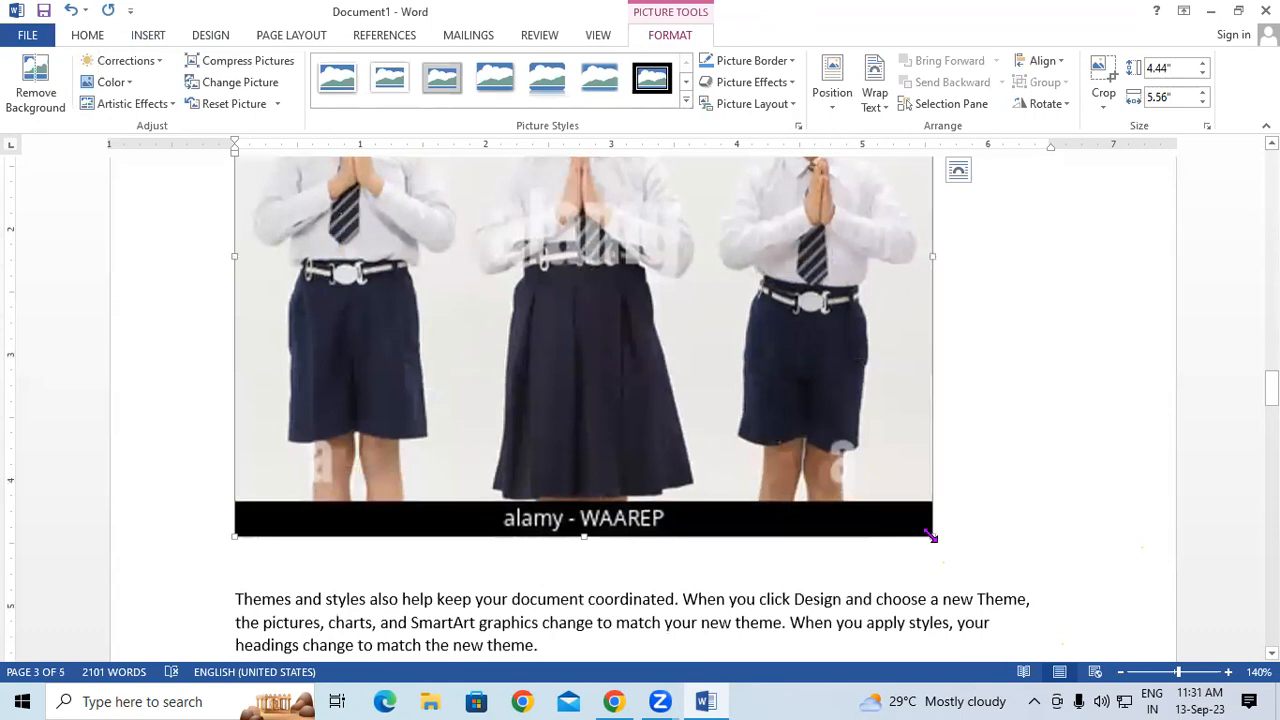
pyautogui.moveTo(932, 535); pyautogui.dragTo(480, 232)
pyautogui.scroll(4, 446, 341)
pyautogui.scroll(1, 446, 341)
pyautogui.moveTo(517, 447); pyautogui.dragTo(447, 390)
pyautogui.click(571, 350)
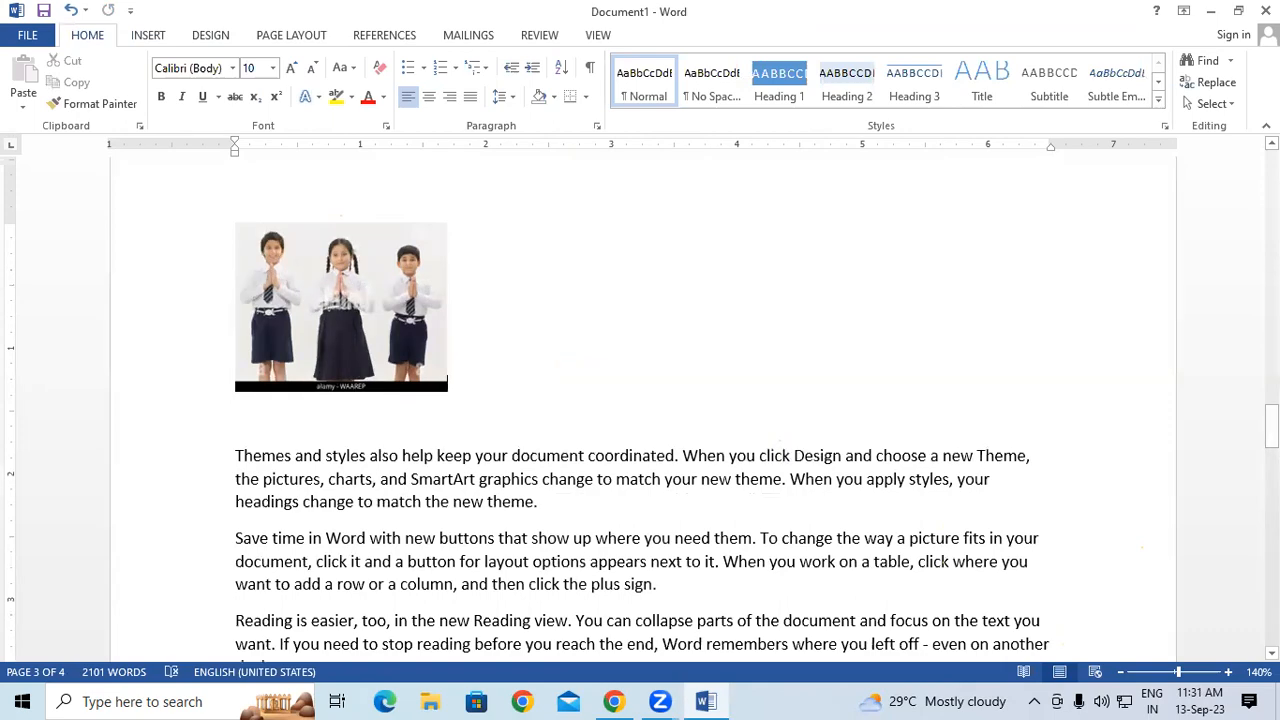
pyautogui.moveTo(1272, 431); pyautogui.dragTo(1272, 178)
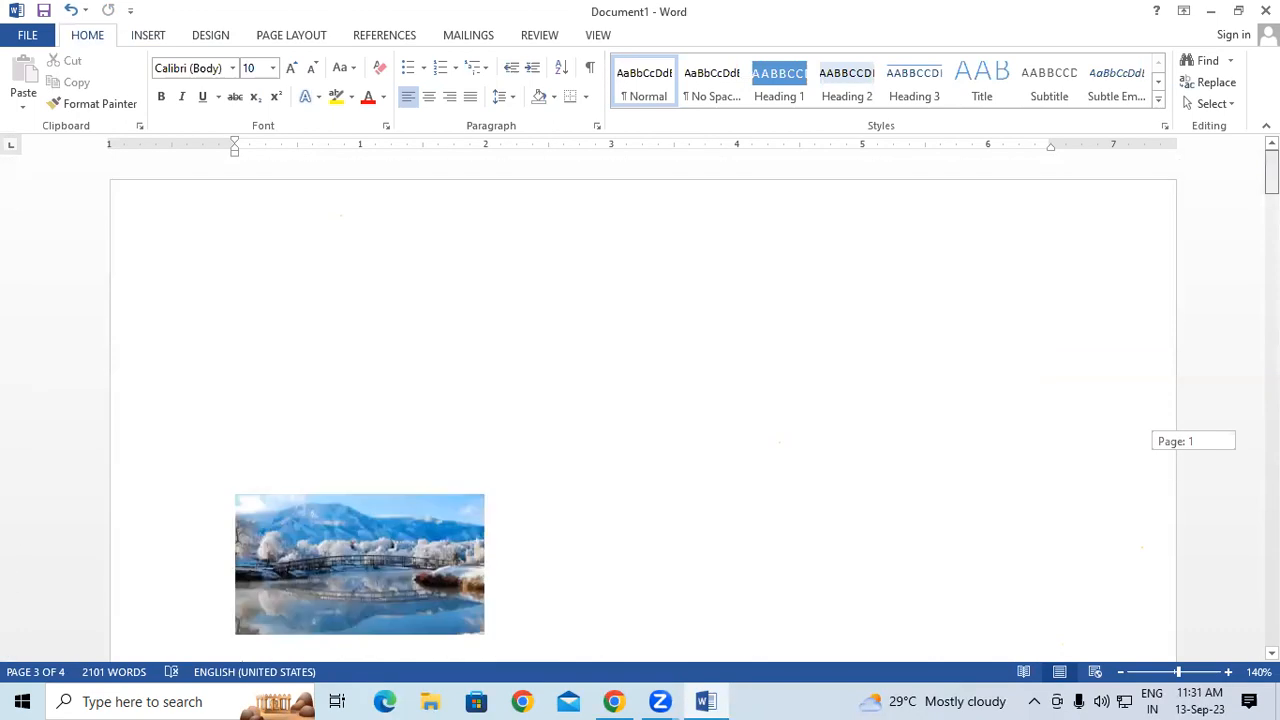
# - Add a 'Figure 1' caption below the snowy lake picture using Insert Caption
pyautogui.scroll(-3, 741, 455)
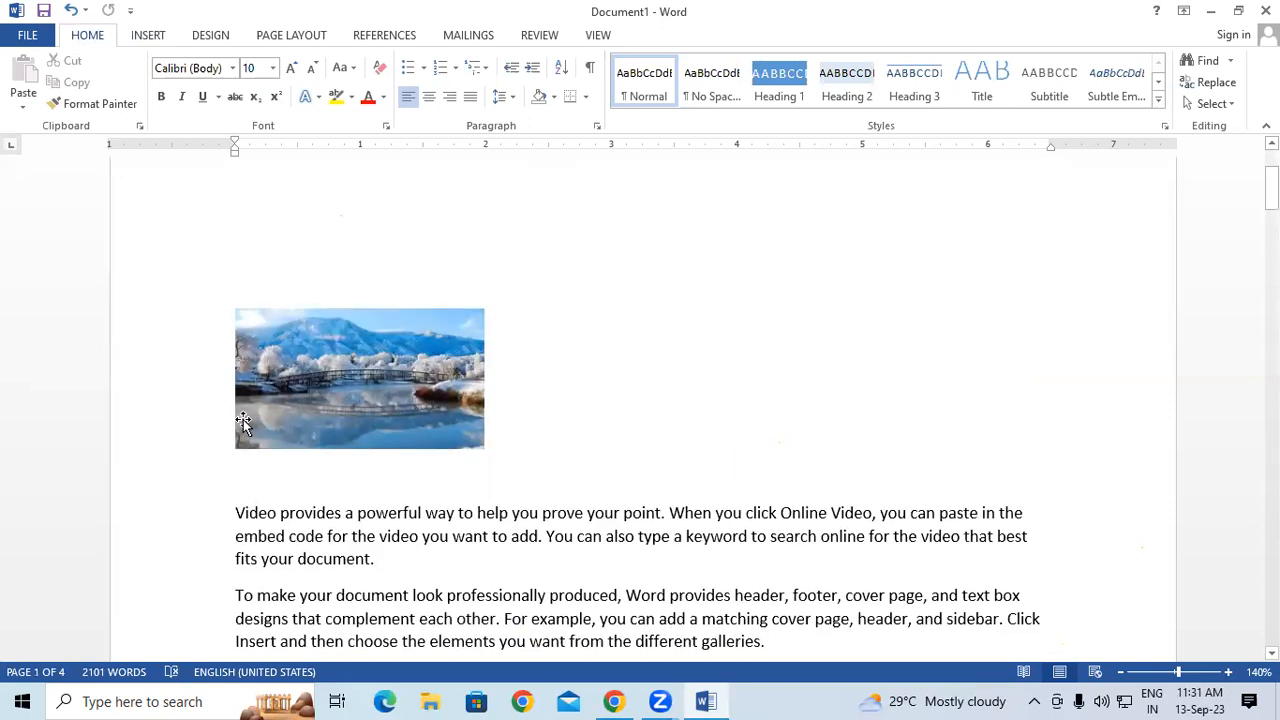
pyautogui.click(270, 412)
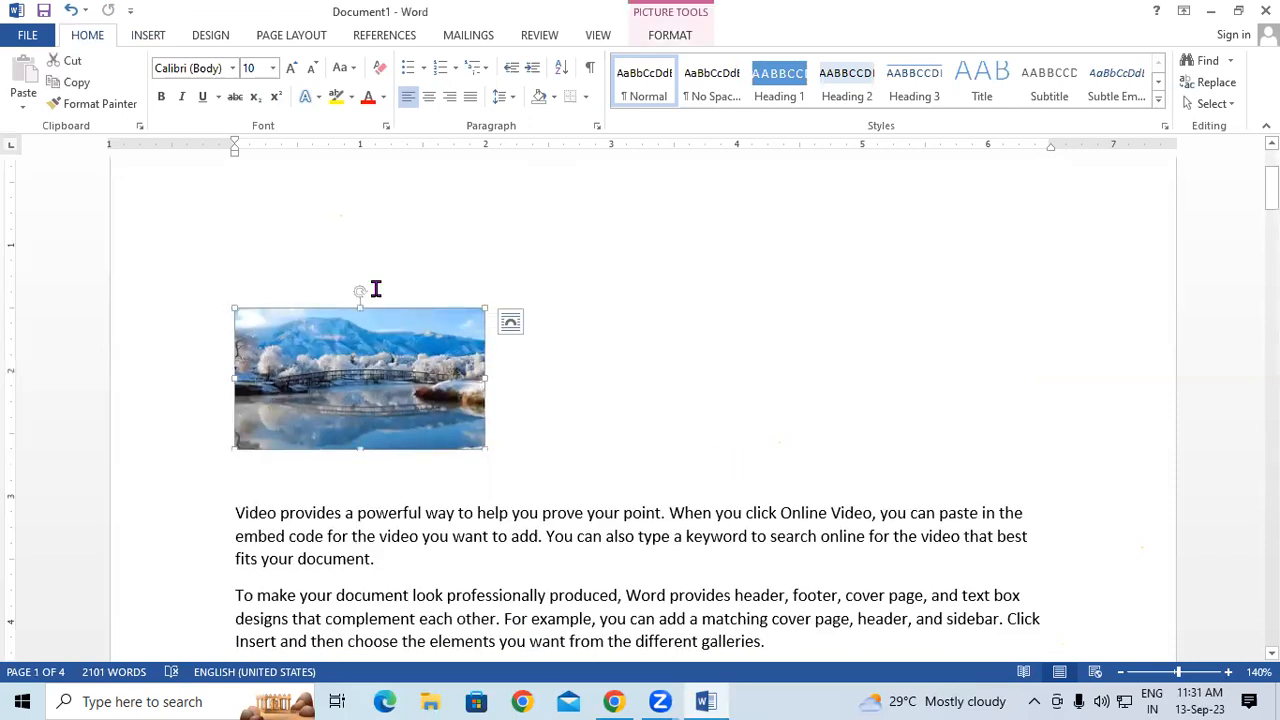
pyautogui.click(378, 37)
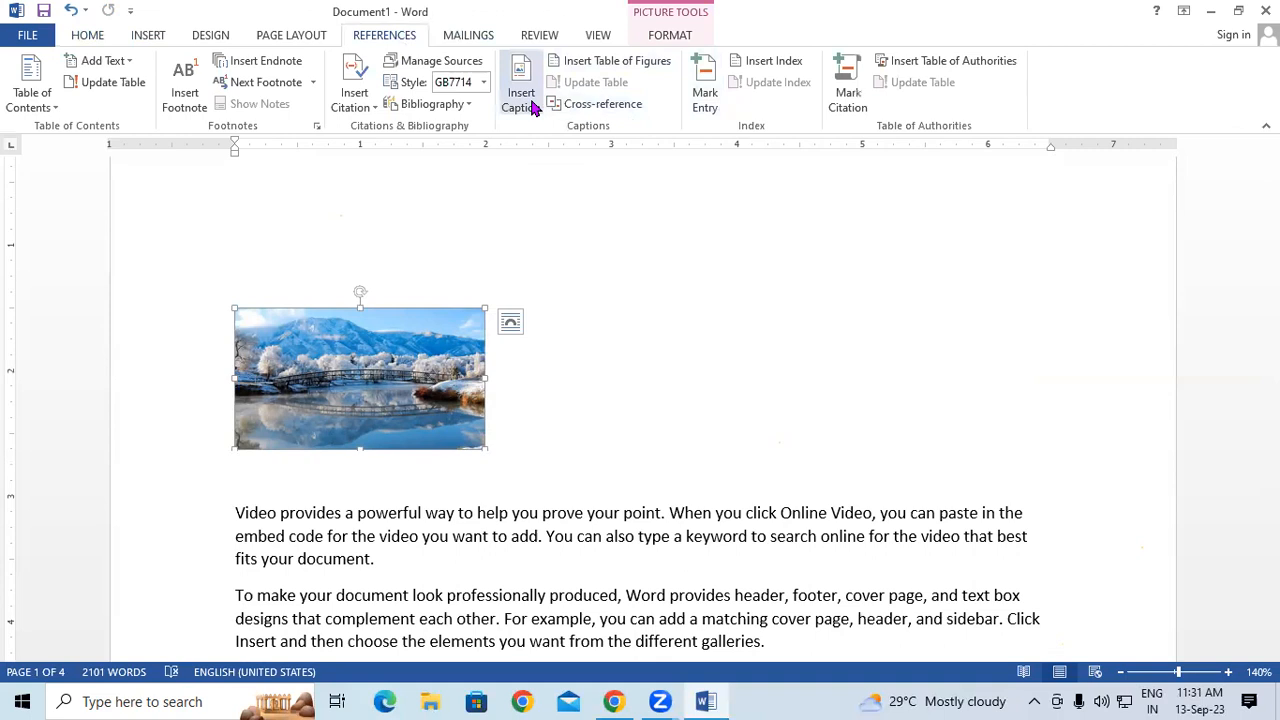
pyautogui.click(582, 64)
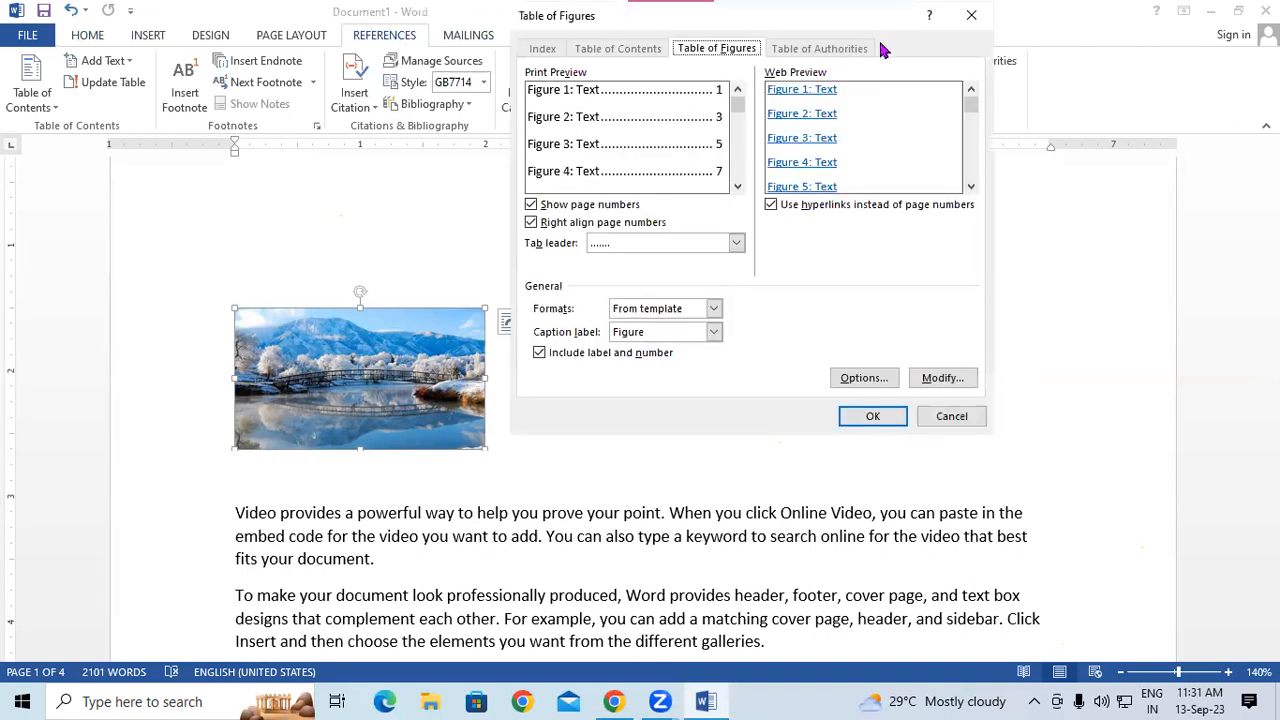
pyautogui.click(971, 15)
pyautogui.click(519, 95)
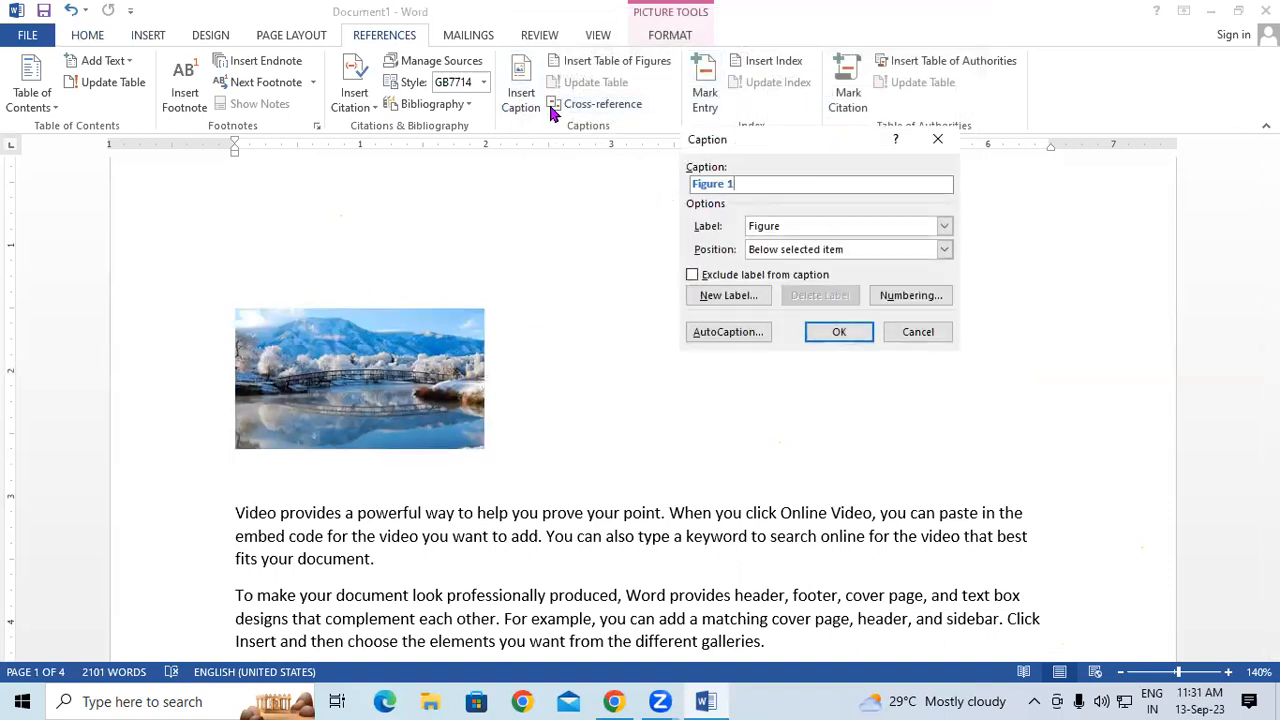
pyautogui.click(779, 259)
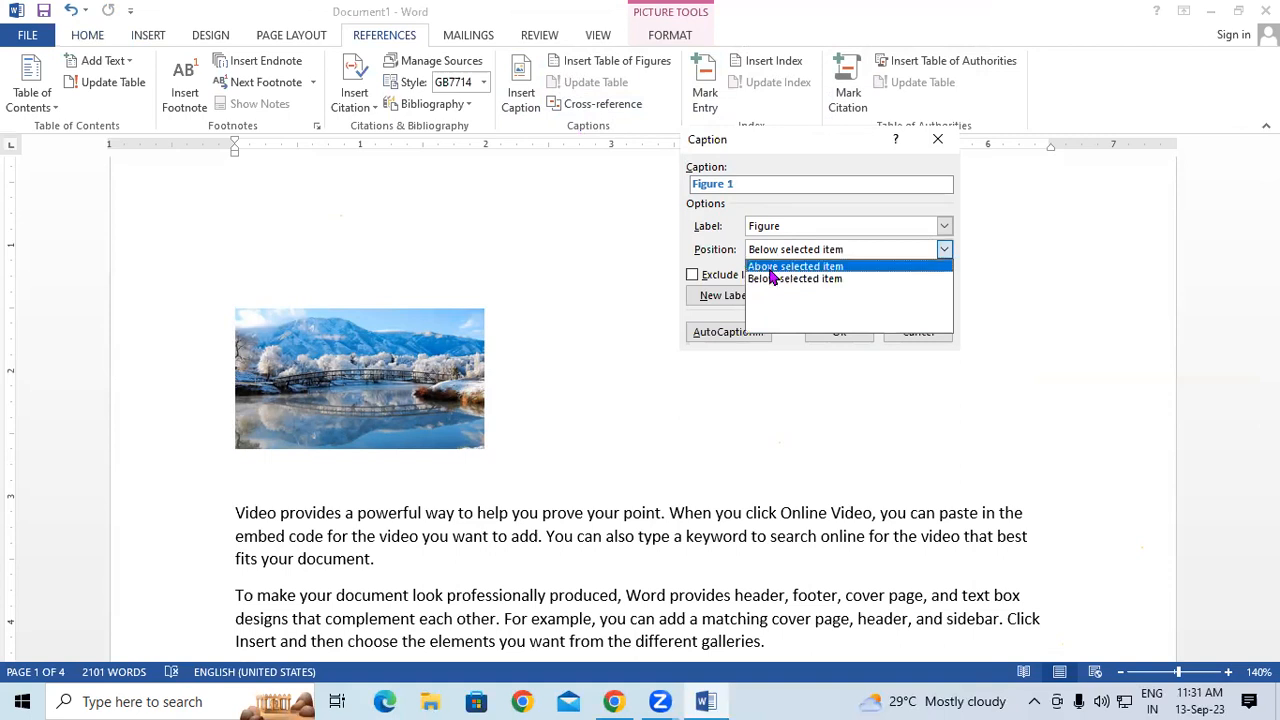
pyautogui.click(788, 280)
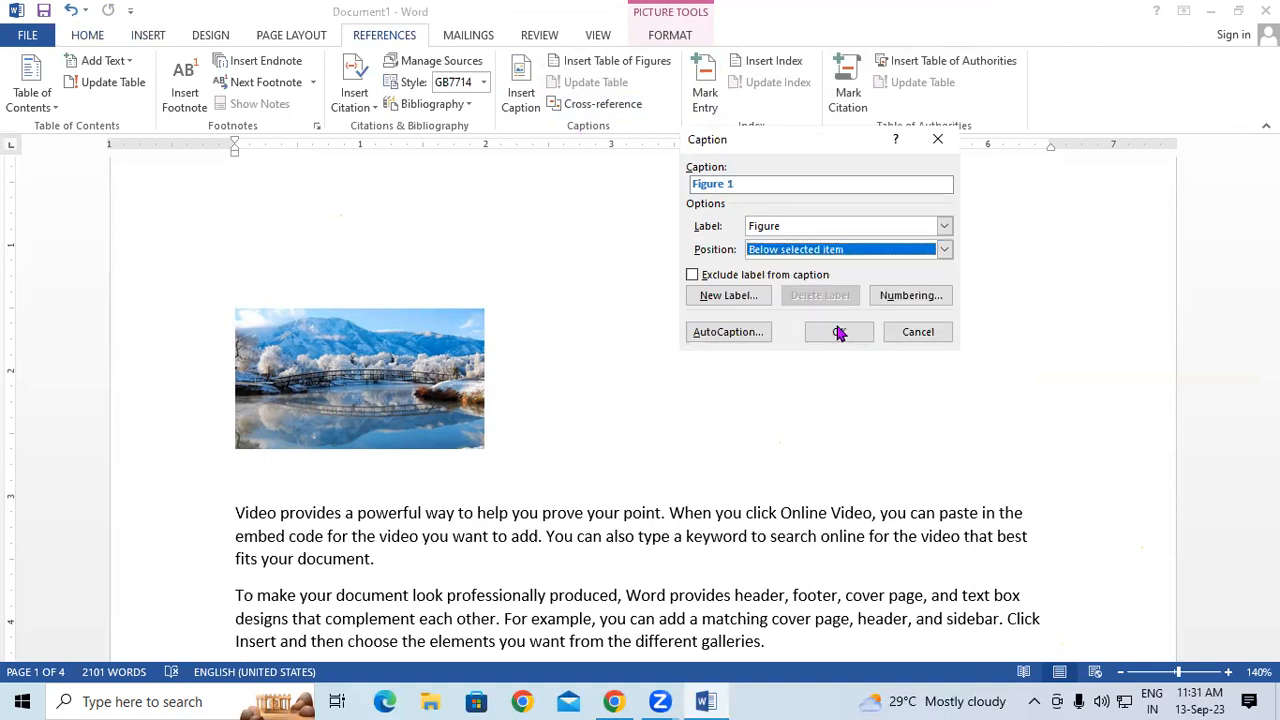
pyautogui.click(838, 331)
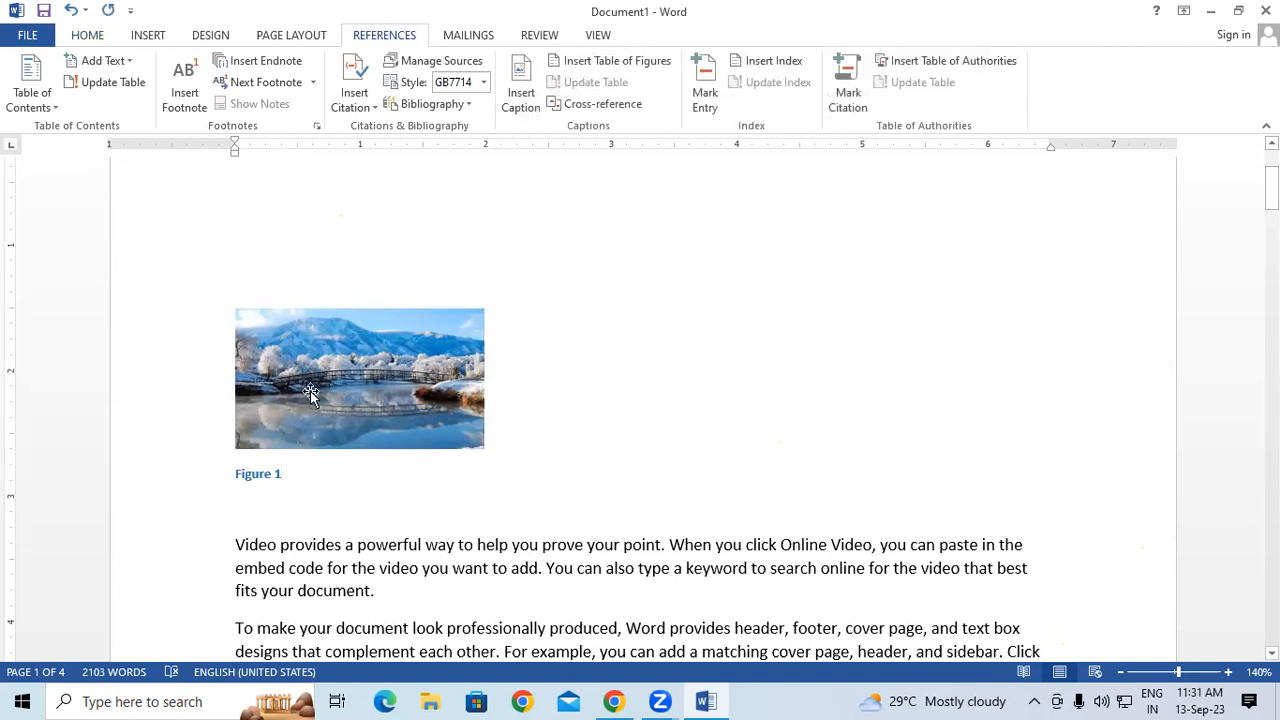
pyautogui.scroll(-3, 422, 548)
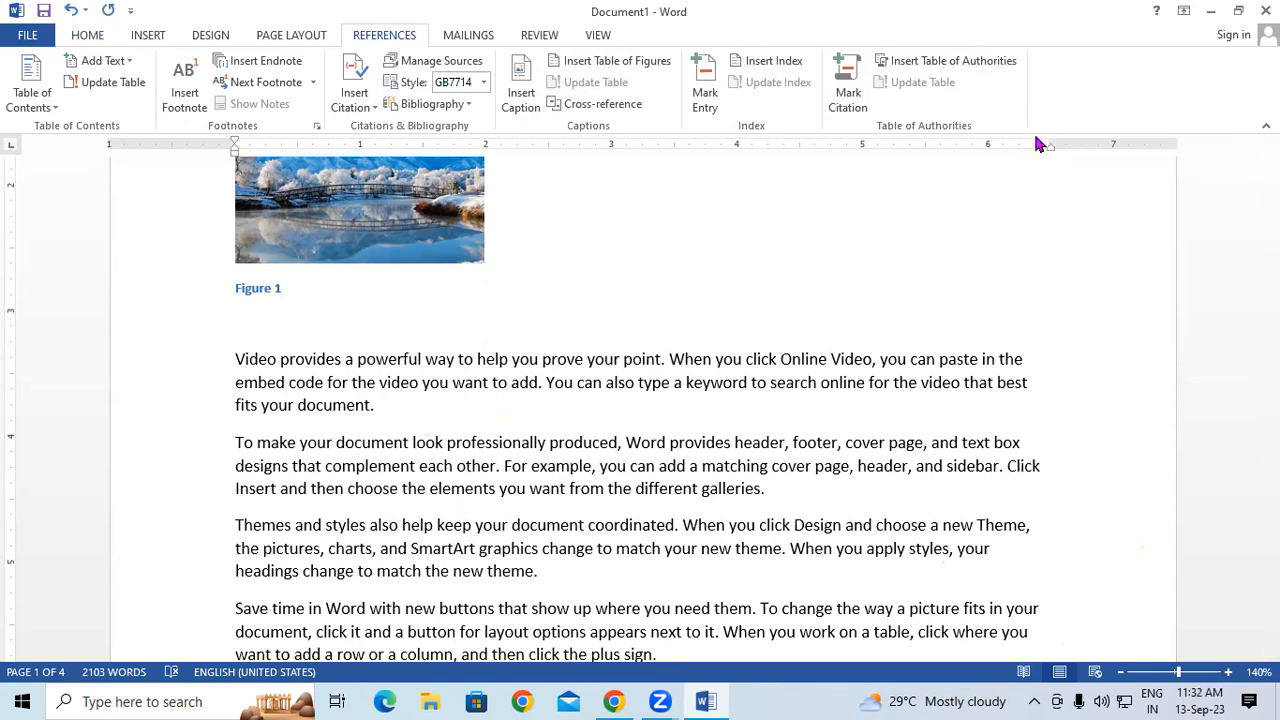
# - Add a 'Figure 2' caption below the school children photo on page 3
pyautogui.moveTo(1271, 202); pyautogui.dragTo(1271, 441)
pyautogui.click(435, 245)
pyautogui.click(526, 82)
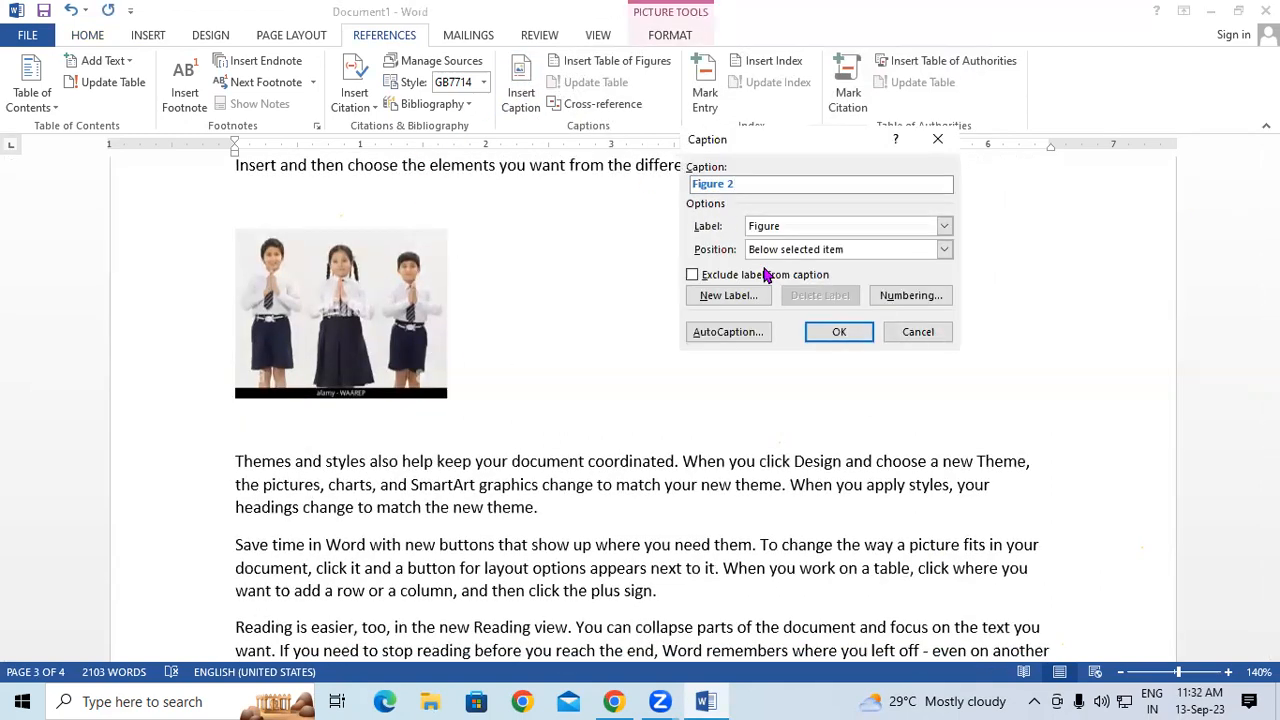
pyautogui.click(829, 332)
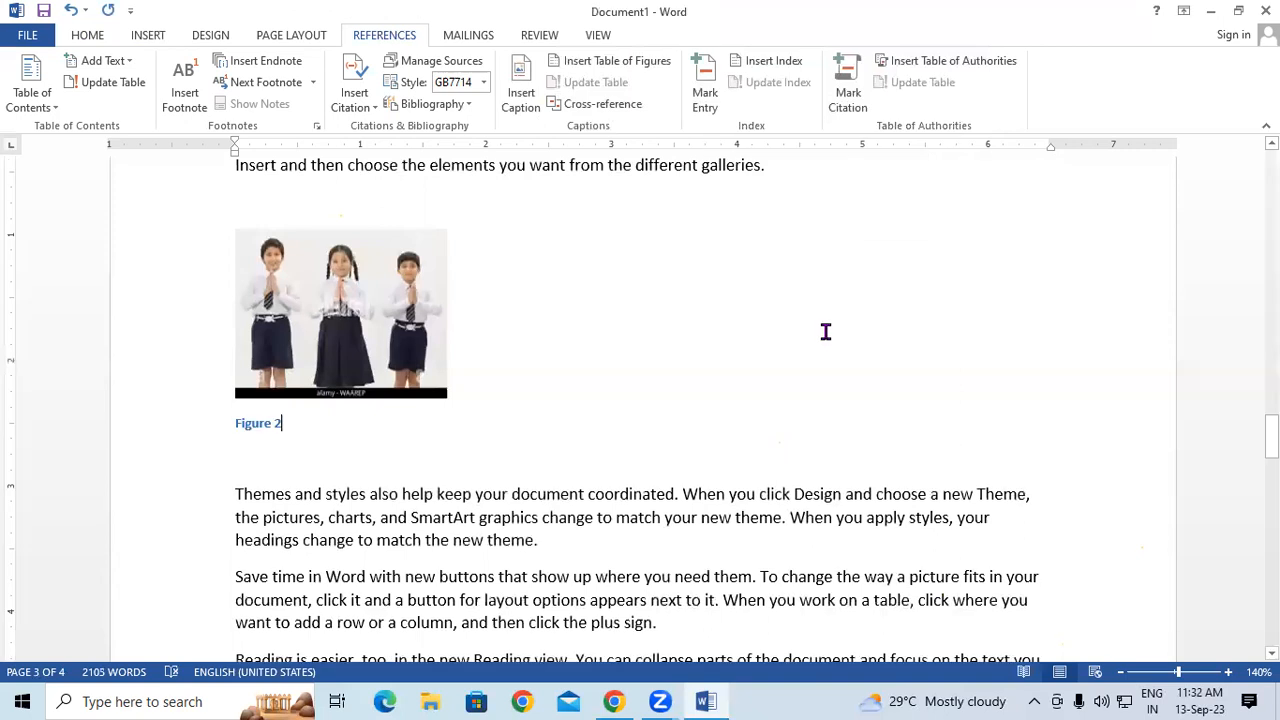
pyautogui.moveTo(1272, 436); pyautogui.dragTo(1271, 180)
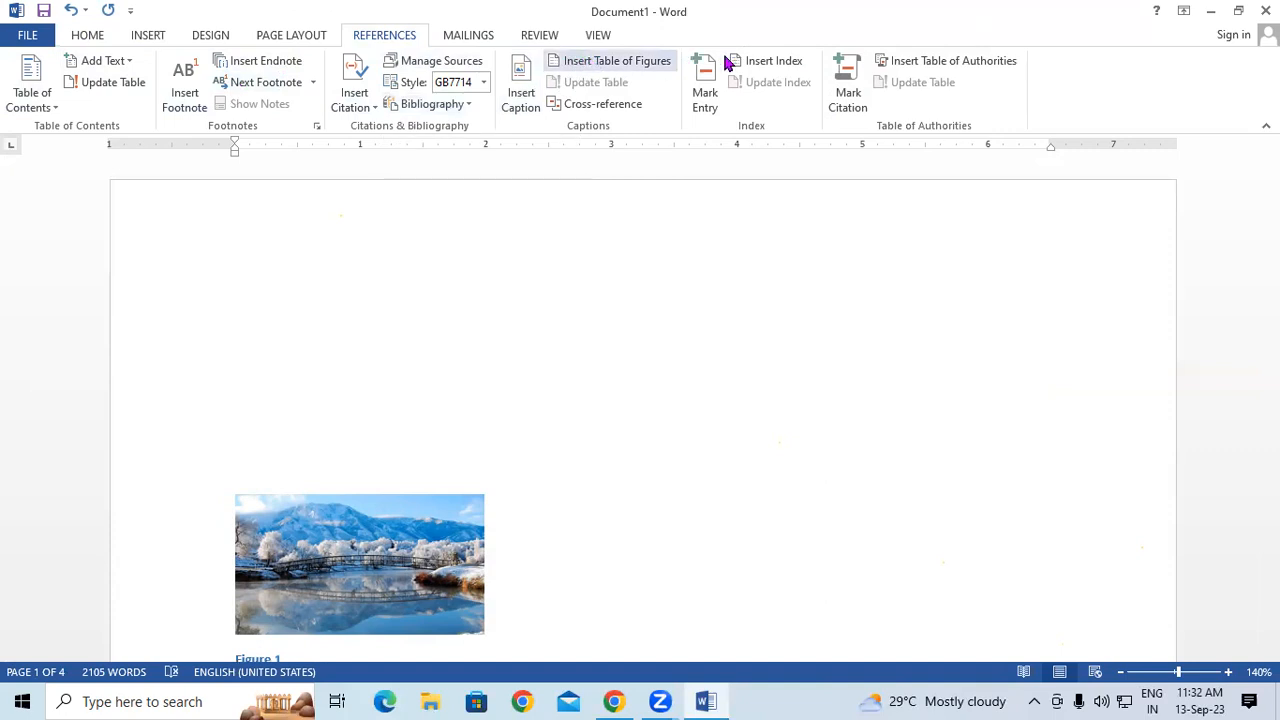
# - Insert the table of figures on page 1 and select its entries
pyautogui.click(606, 68)
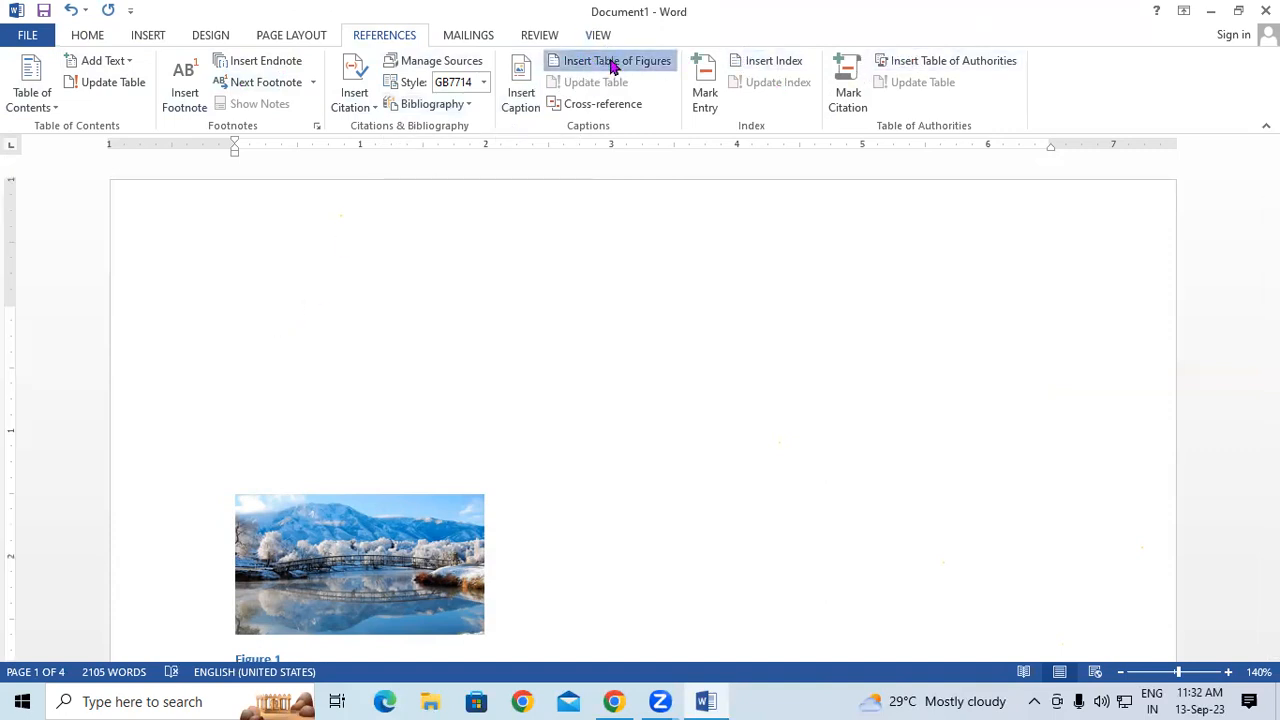
pyautogui.click(889, 416)
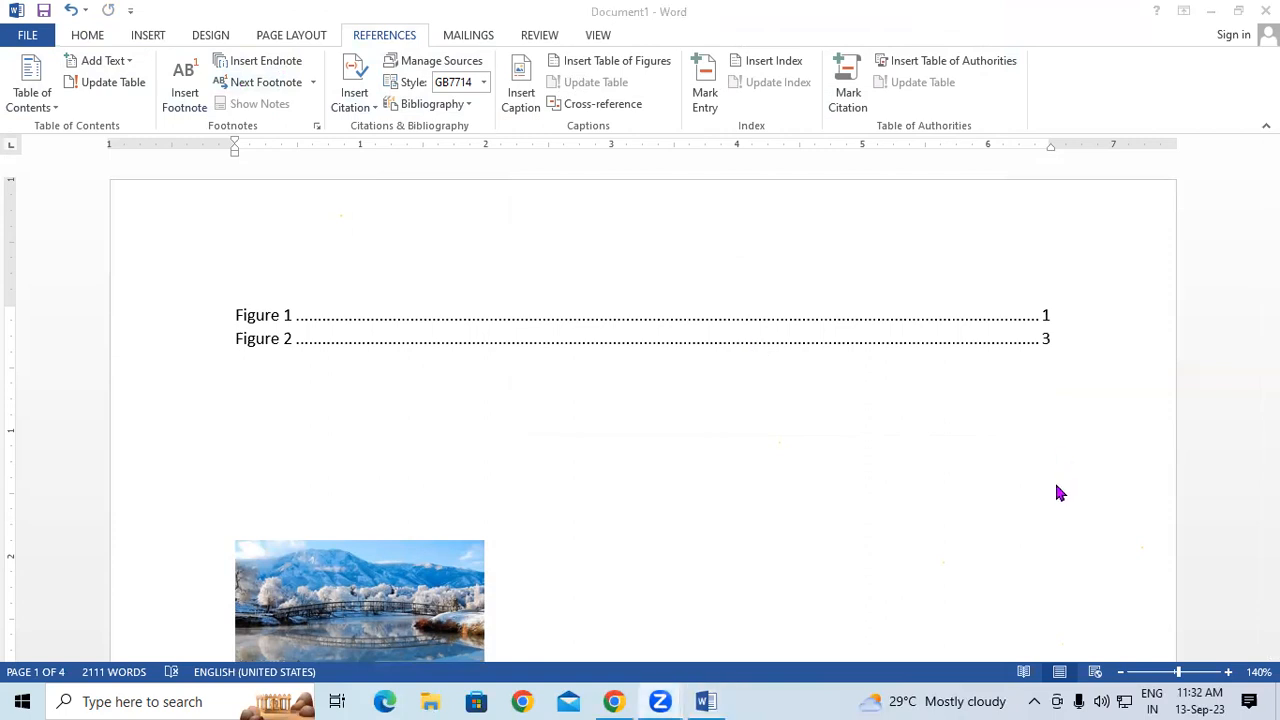
pyautogui.doubleClick(380, 303)
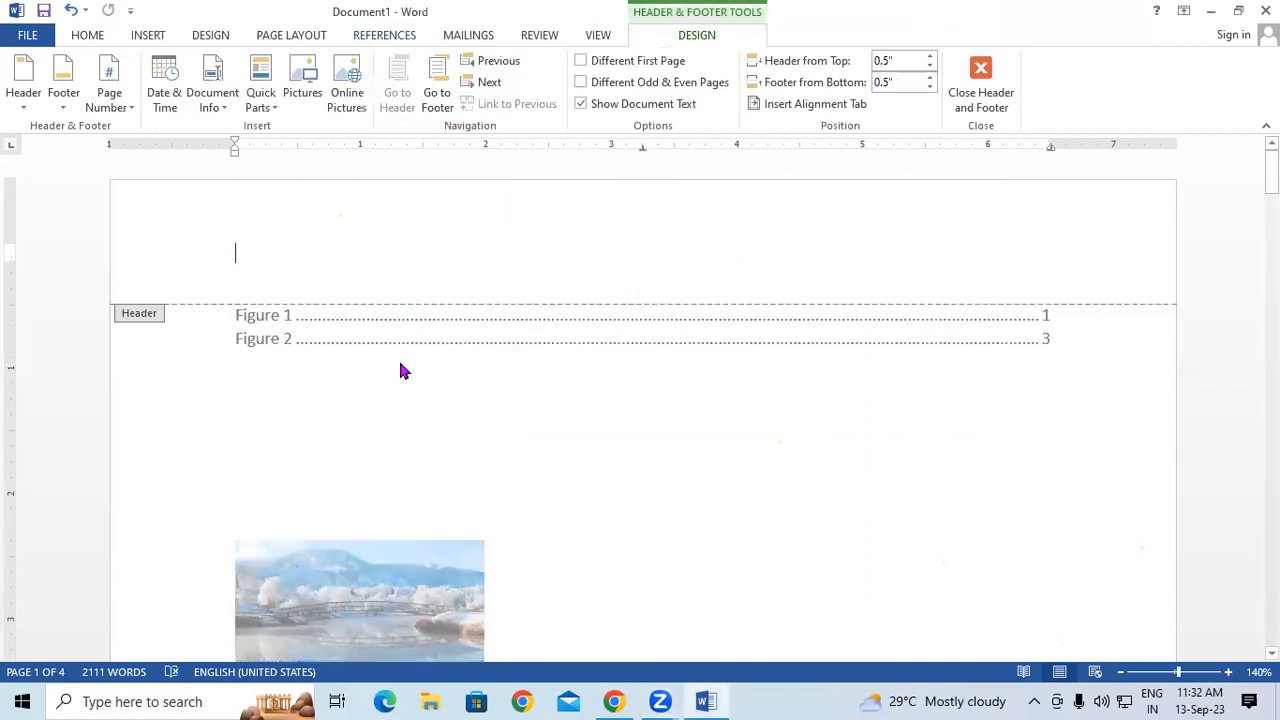
pyautogui.doubleClick(398, 365)
pyautogui.doubleClick(398, 345)
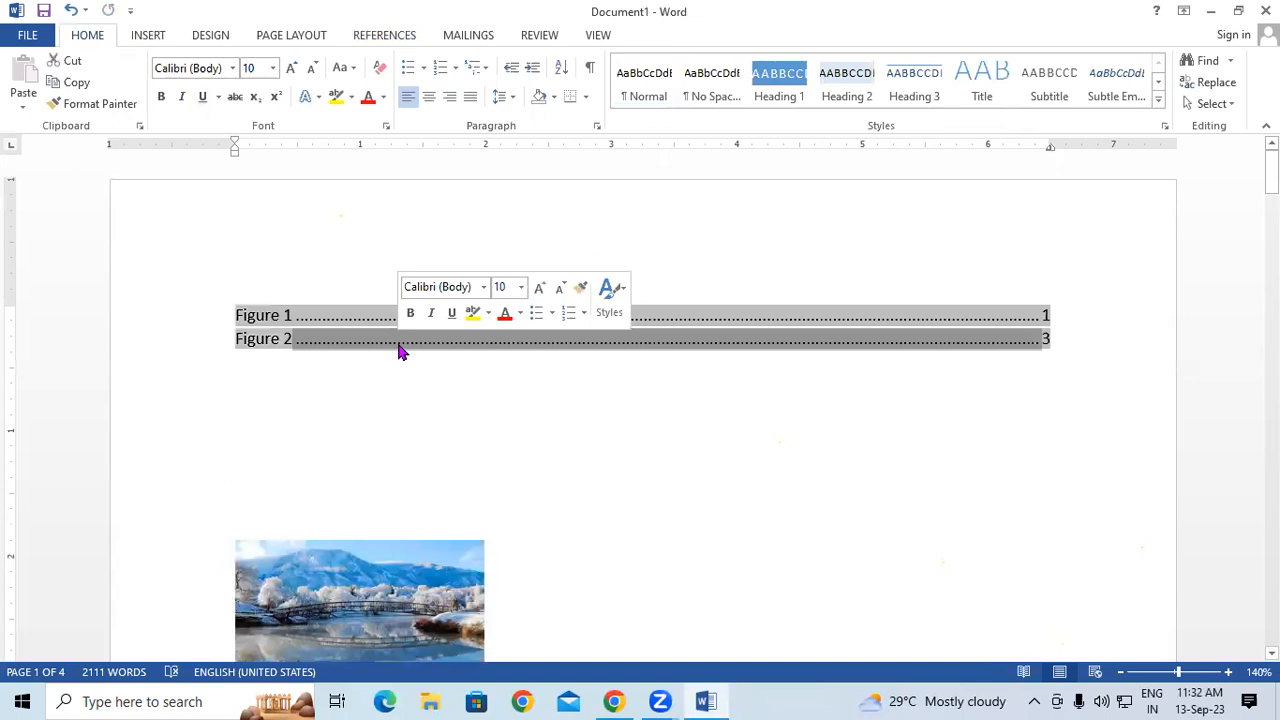
# - Update the entire table of figures, then follow the Figure 2 entry to its caption
pyautogui.click(384, 35)
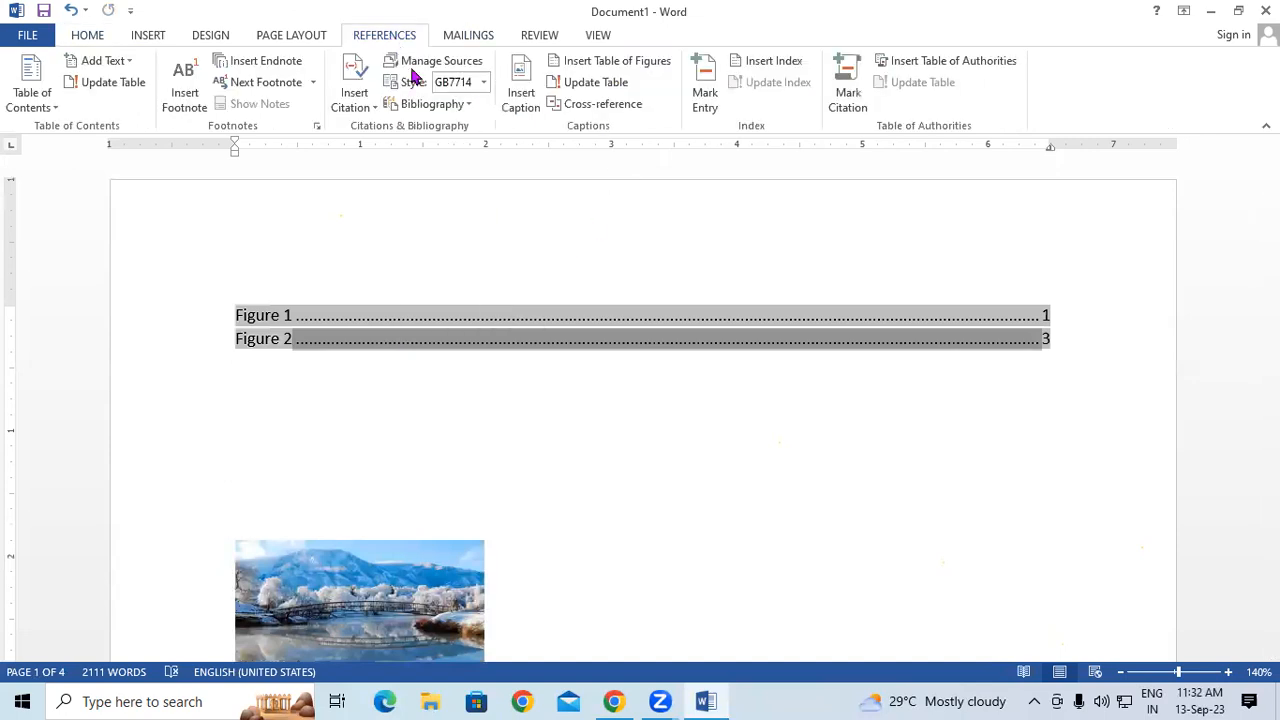
pyautogui.click(604, 86)
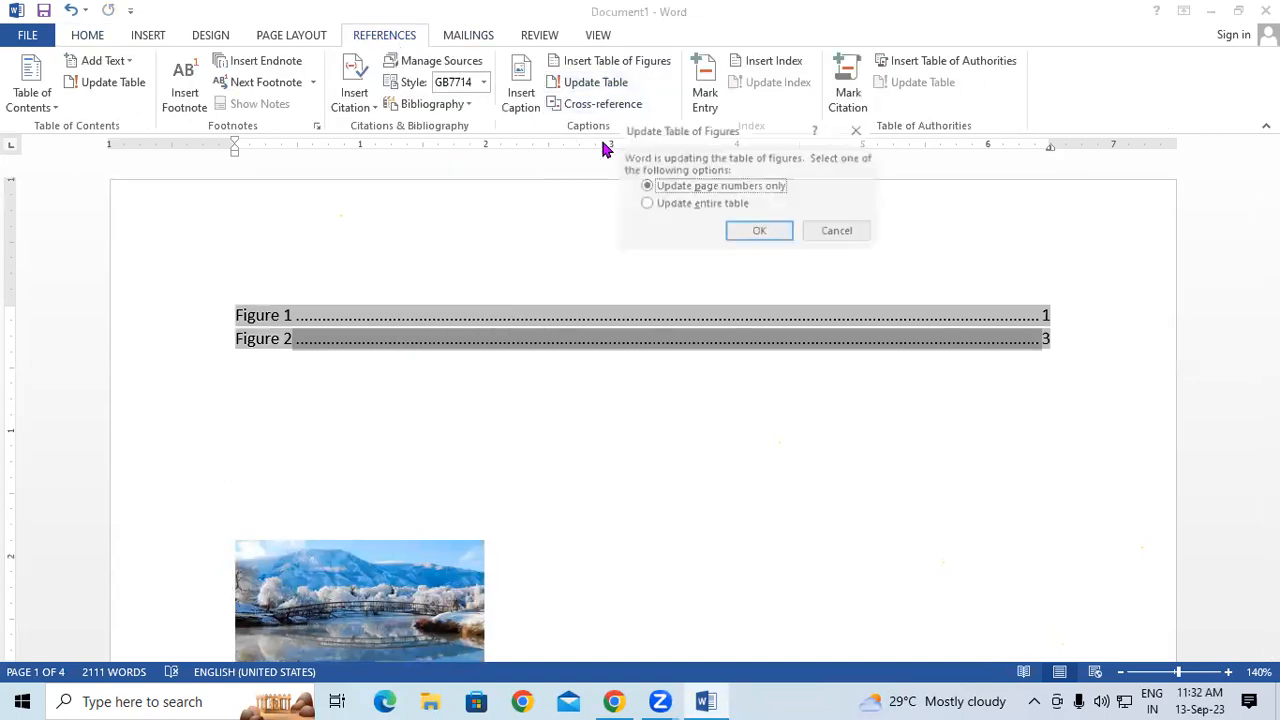
pyautogui.click(652, 205)
pyautogui.click(740, 232)
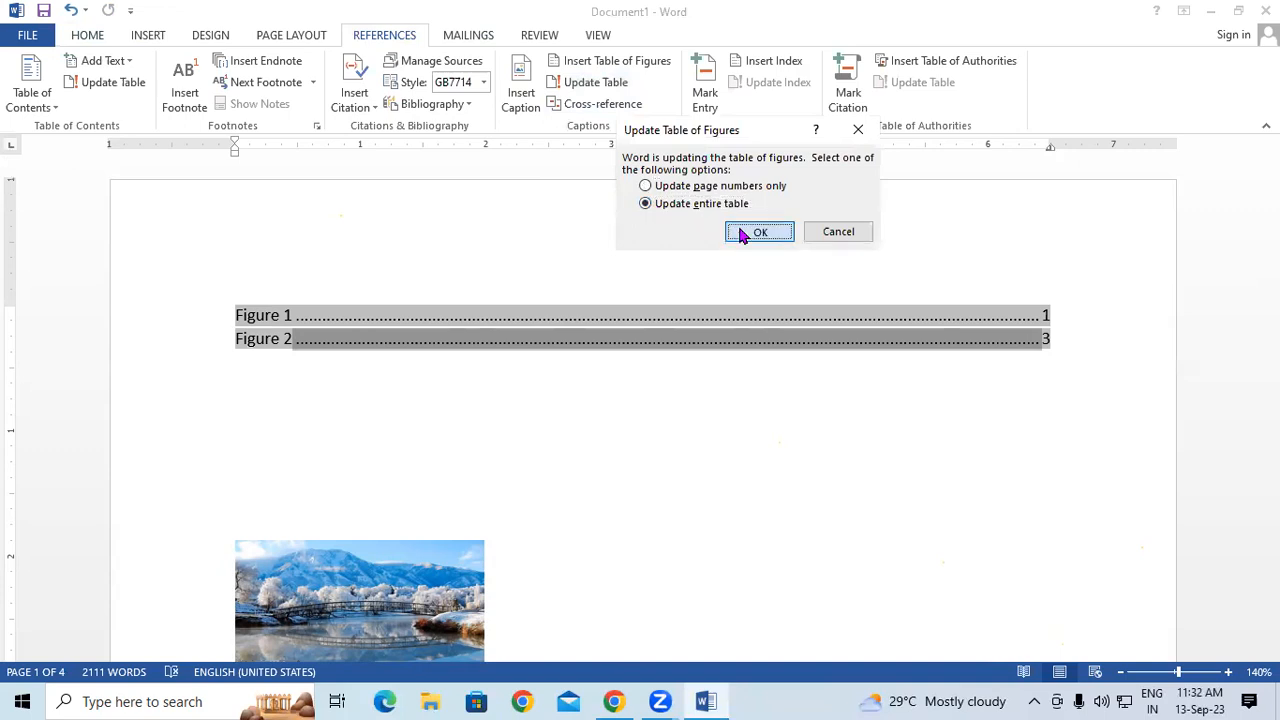
pyautogui.keyDown('ctrl'); pyautogui.click(406, 348); pyautogui.keyUp('ctrl')
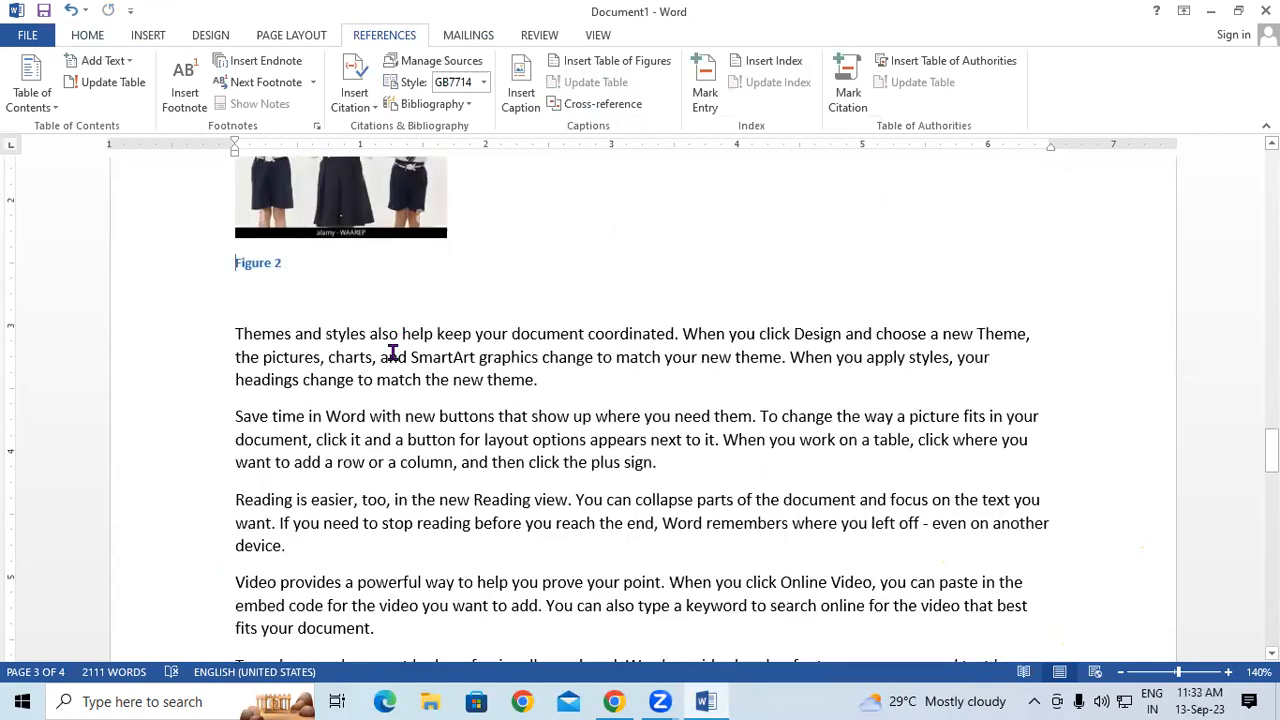
# - Scroll back up to the table of figures above the snowy bridge photo on page 1
pyautogui.moveTo(1271, 450); pyautogui.dragTo(1209, 160)
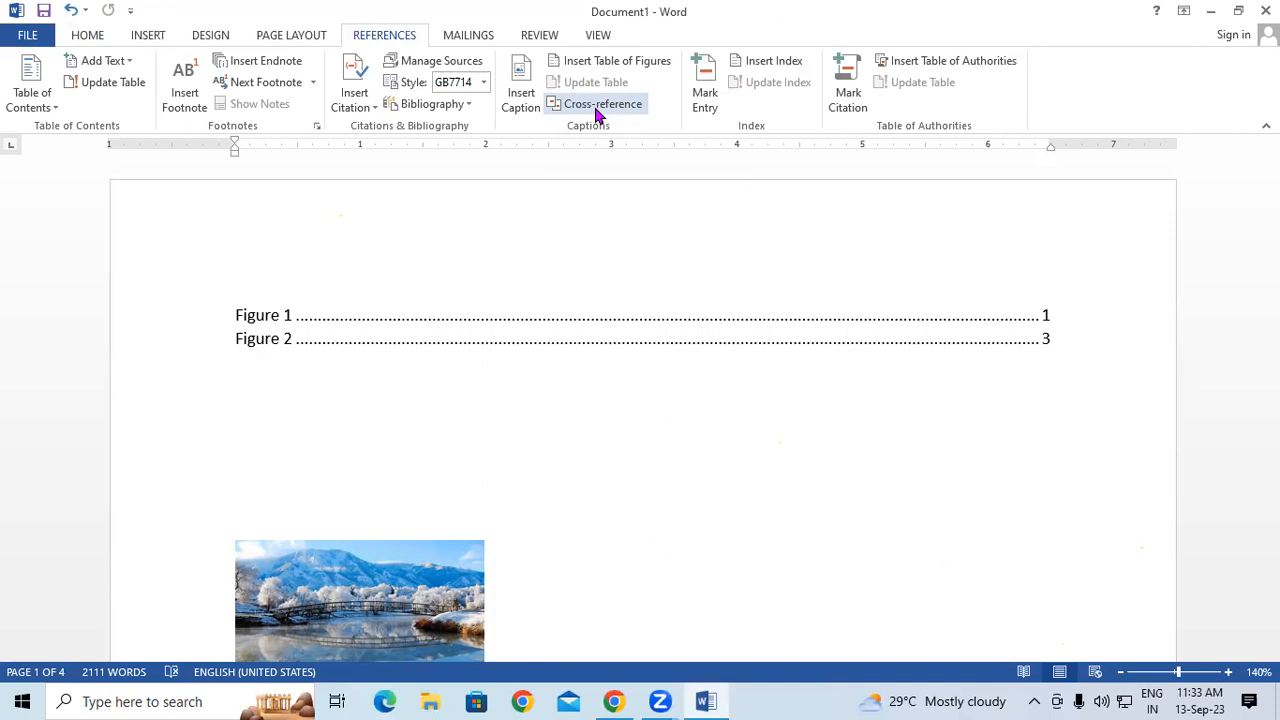
pyautogui.click(597, 110)
pyautogui.click(700, 231)
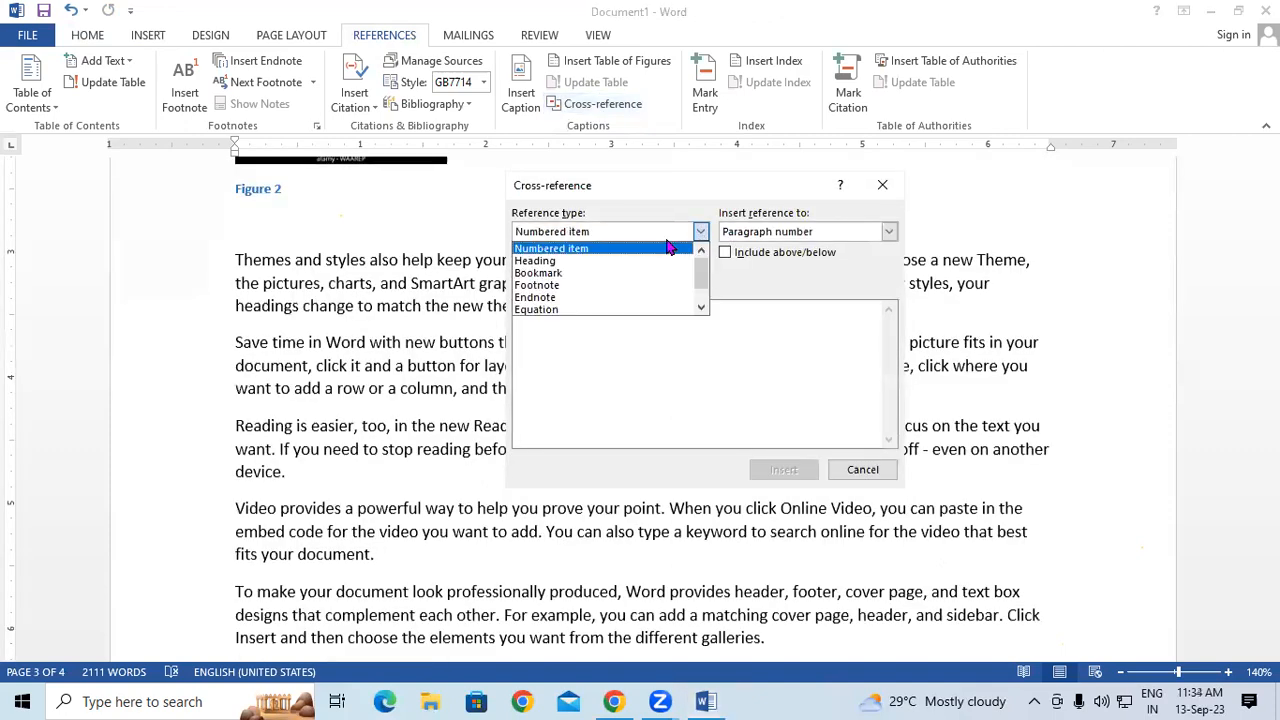
pyautogui.click(616, 261)
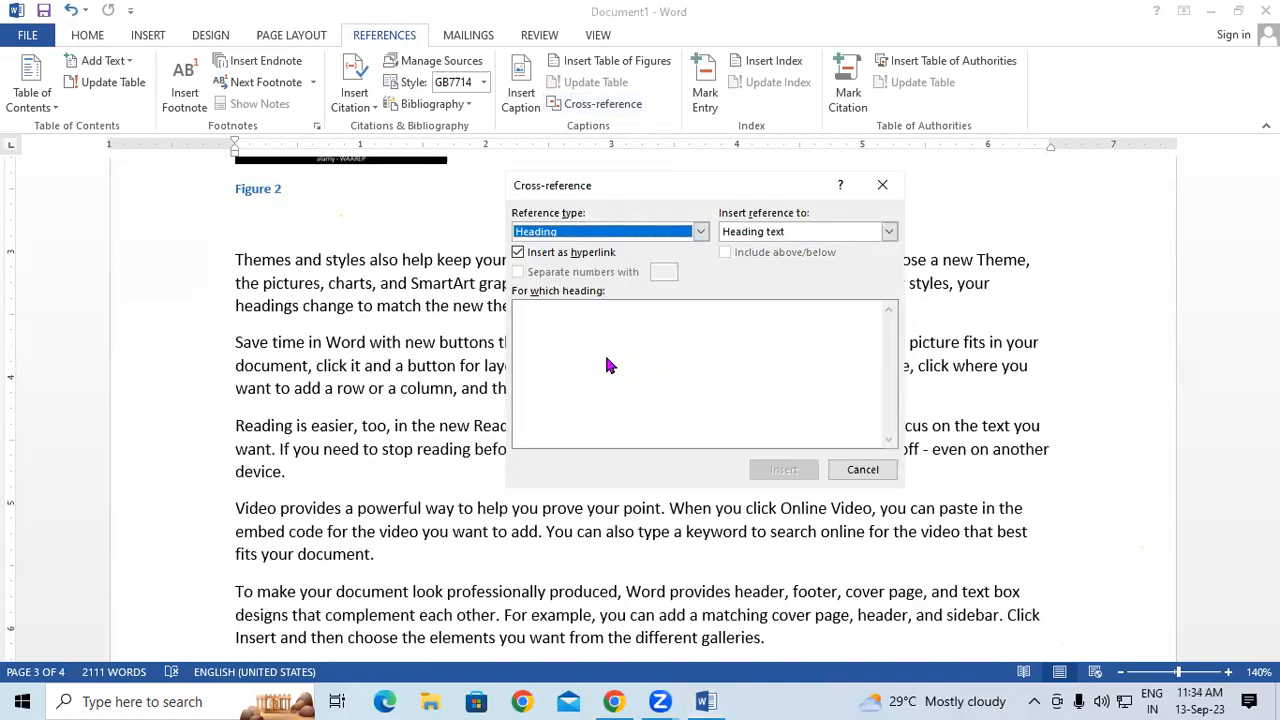
pyautogui.click(688, 236)
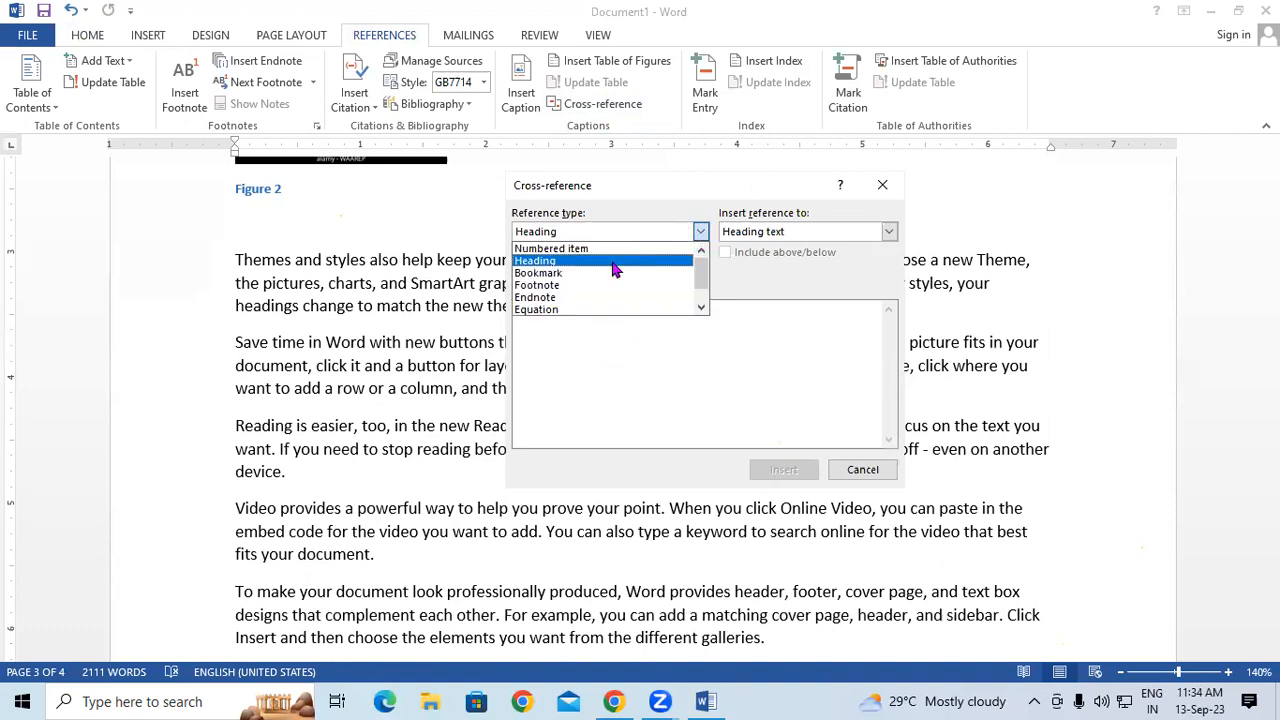
pyautogui.click(593, 286)
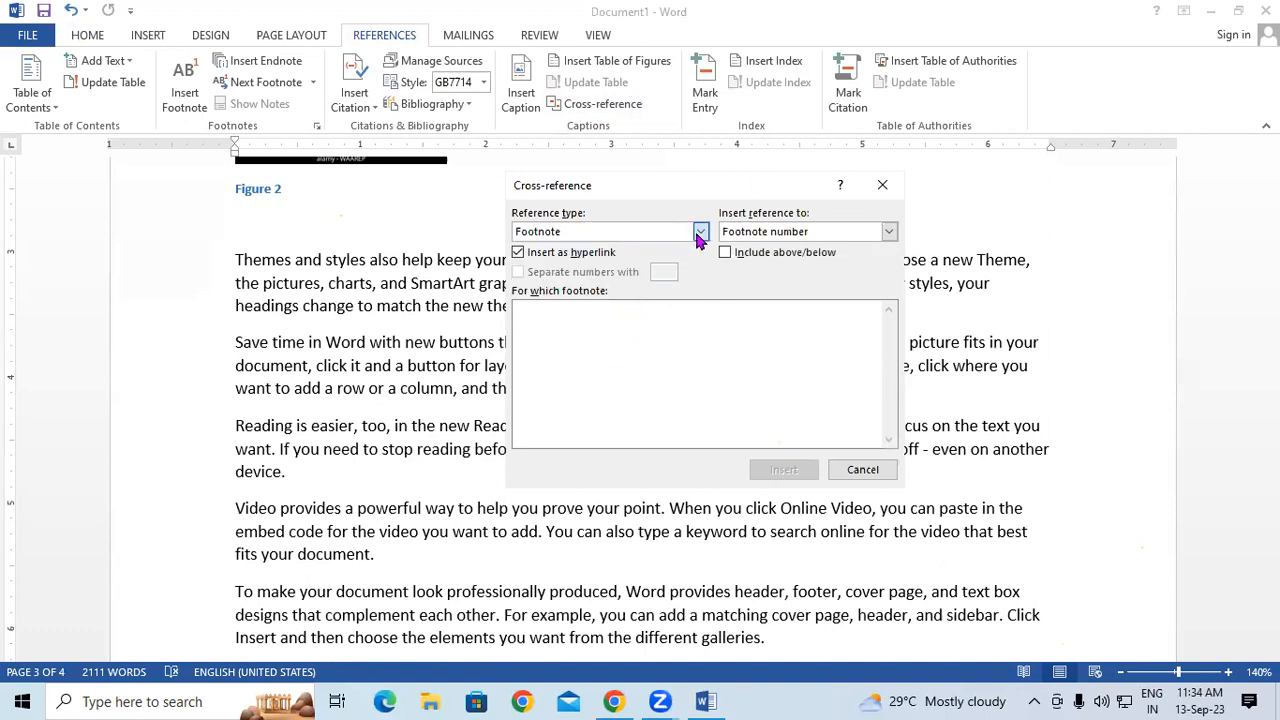
pyautogui.click(700, 231)
pyautogui.click(701, 309)
pyautogui.click(701, 309)
pyautogui.click(650, 297)
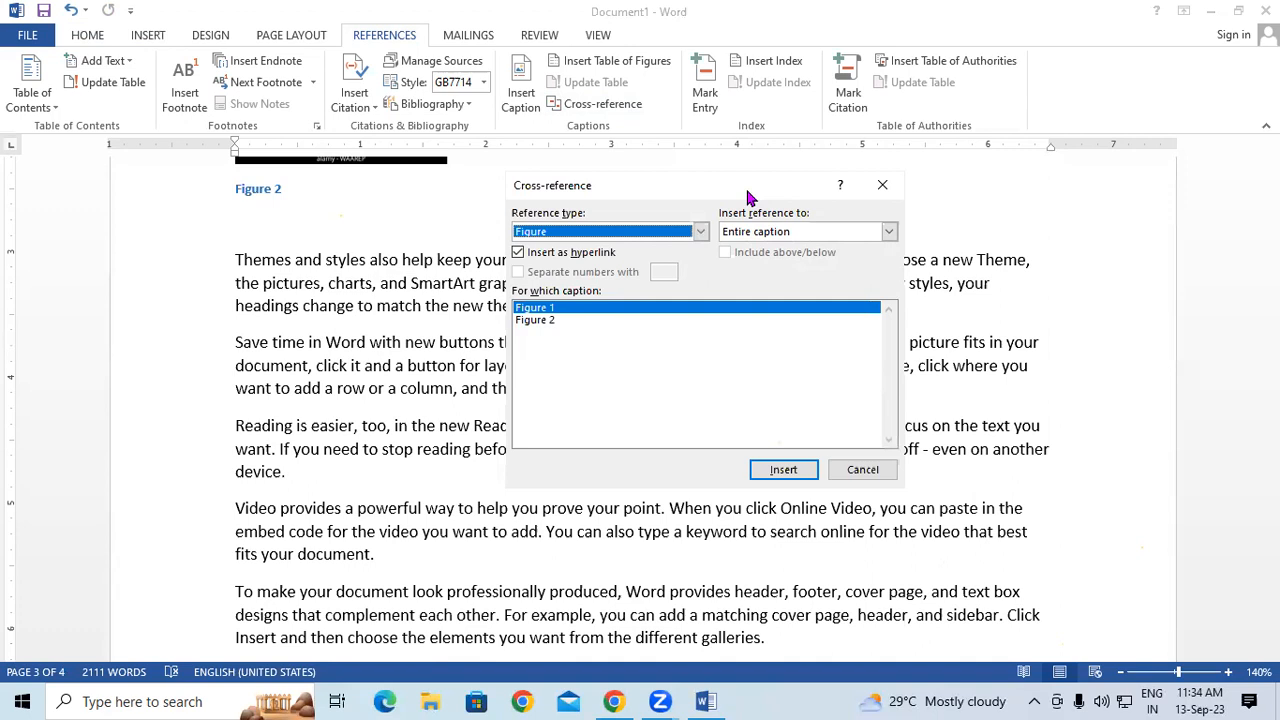
pyautogui.click(882, 185)
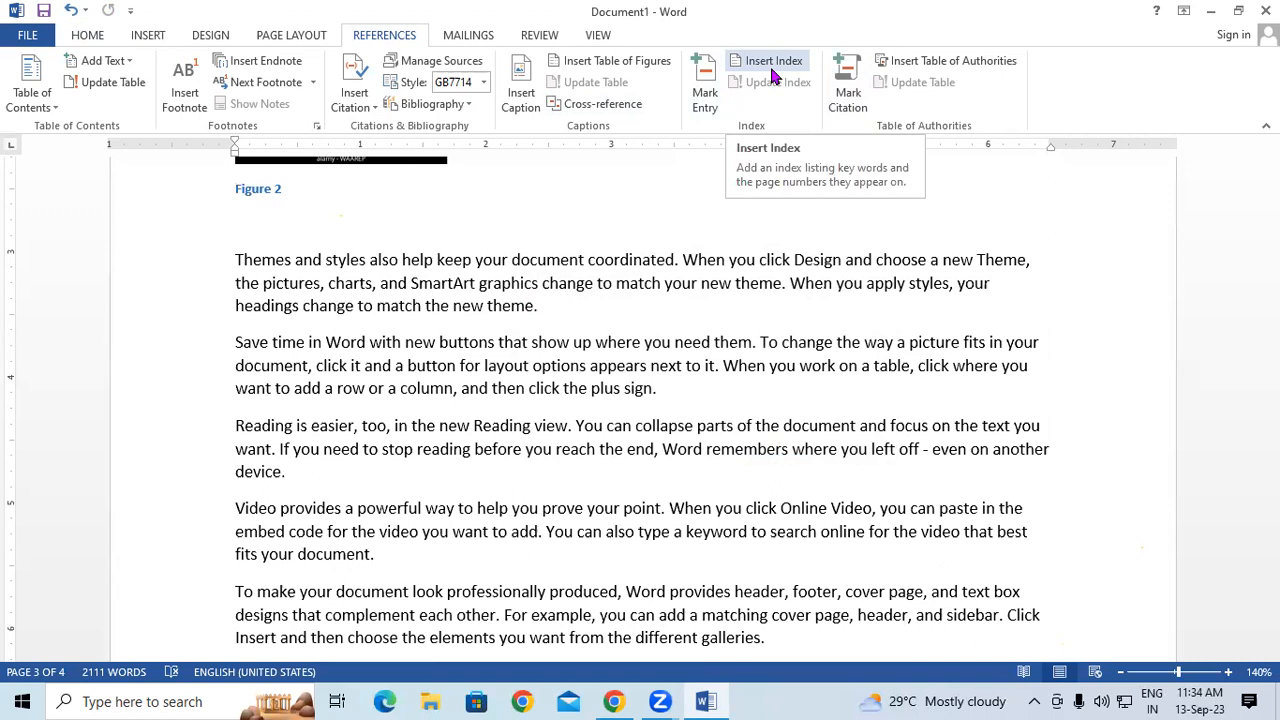
# - Start a new document and fill it with sample paragraphs using =RAND(44)
pyautogui.hotkey('ctrl', 'n')
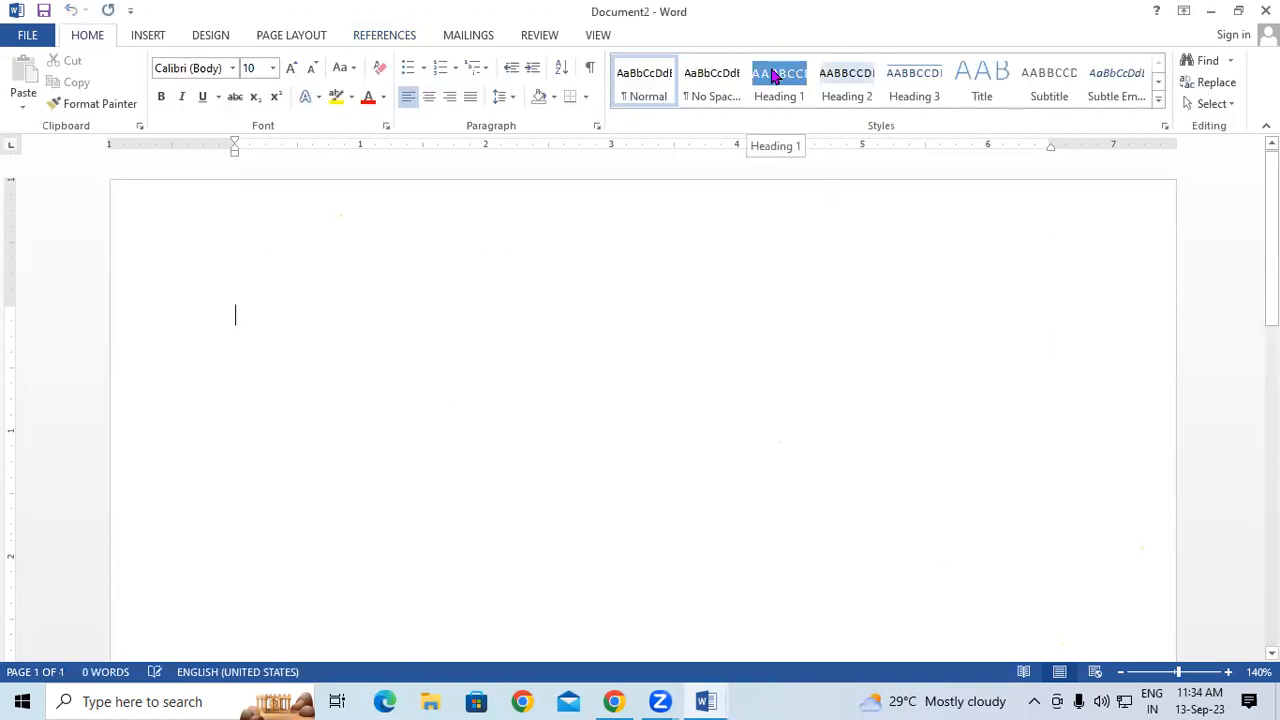
pyautogui.write('=')
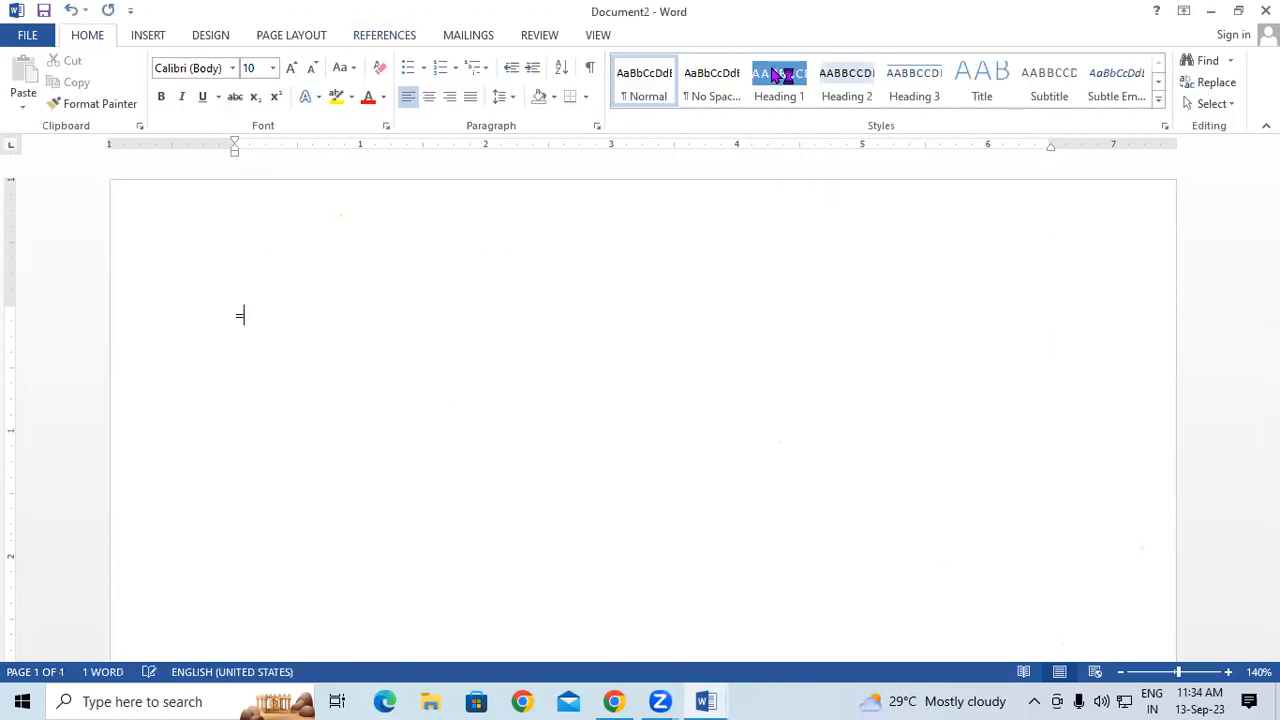
pyautogui.write('RAND(44)')
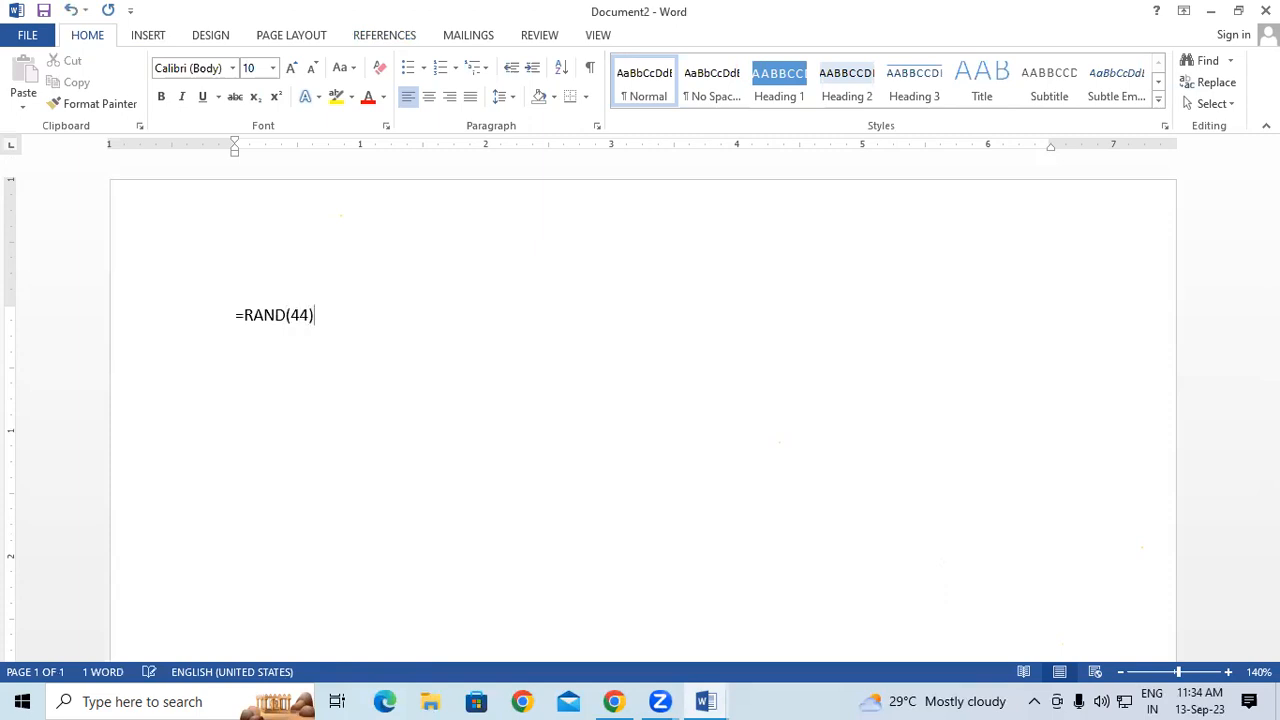
pyautogui.press('Return')
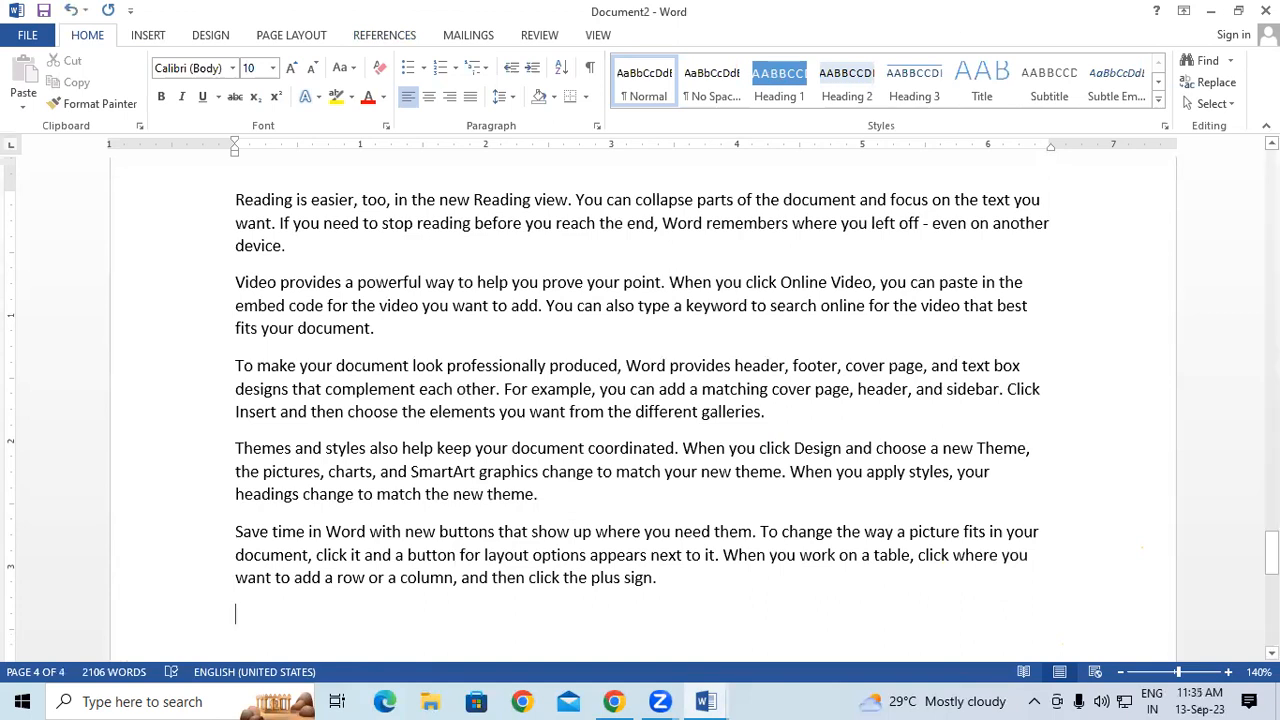
# - Add three empty lines above the first sample paragraph
pyautogui.moveTo(1271, 549); pyautogui.dragTo(1271, 169)
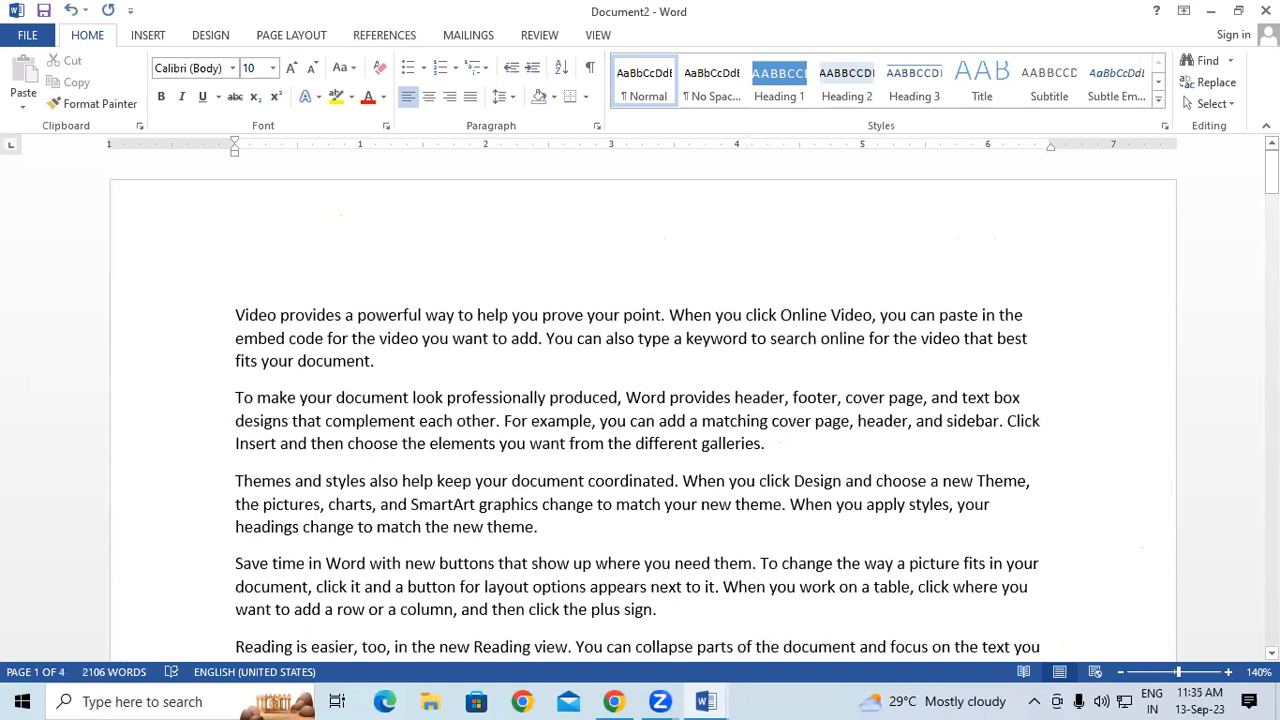
pyautogui.click(231, 314)
pyautogui.press('Return')
pyautogui.press('Return')
pyautogui.press('Return')
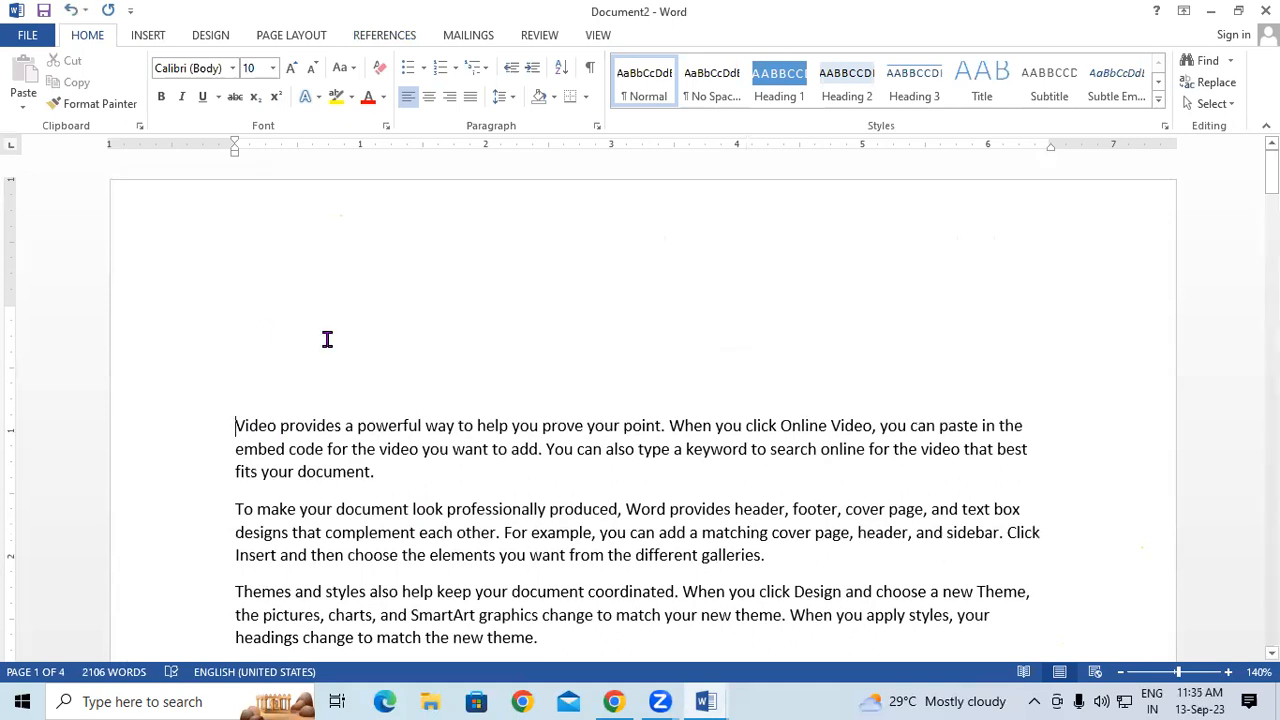
pyautogui.moveTo(1271, 172); pyautogui.dragTo(1271, 186)
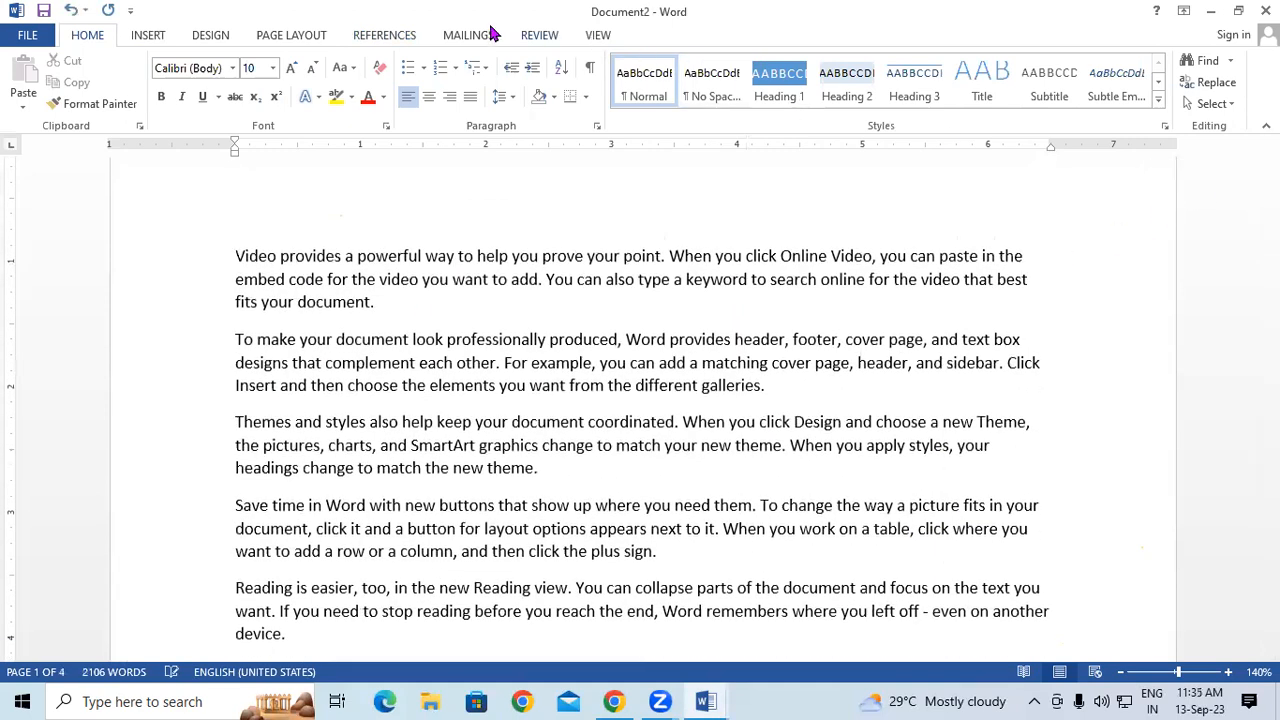
# - Mark 'match the new theme' in the Themes paragraph as an index entry, then return to the top empty line
pyautogui.click(420, 36)
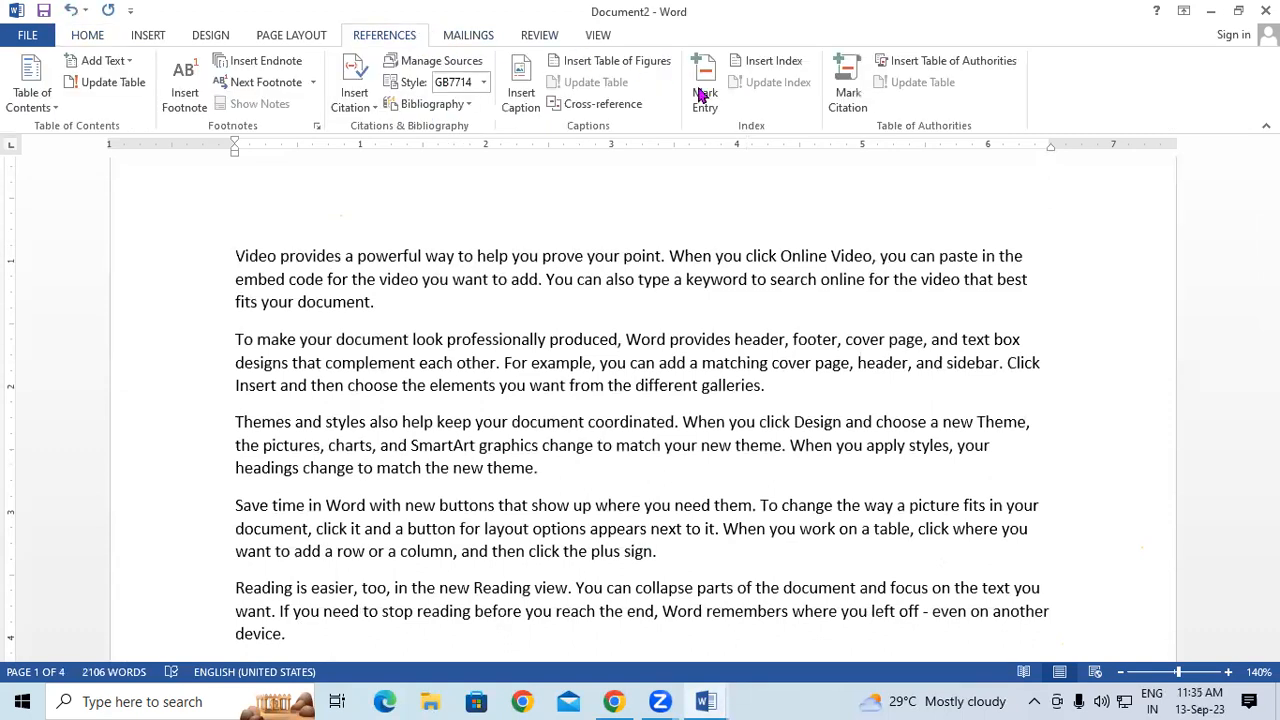
pyautogui.moveTo(1271, 187); pyautogui.dragTo(1271, 213)
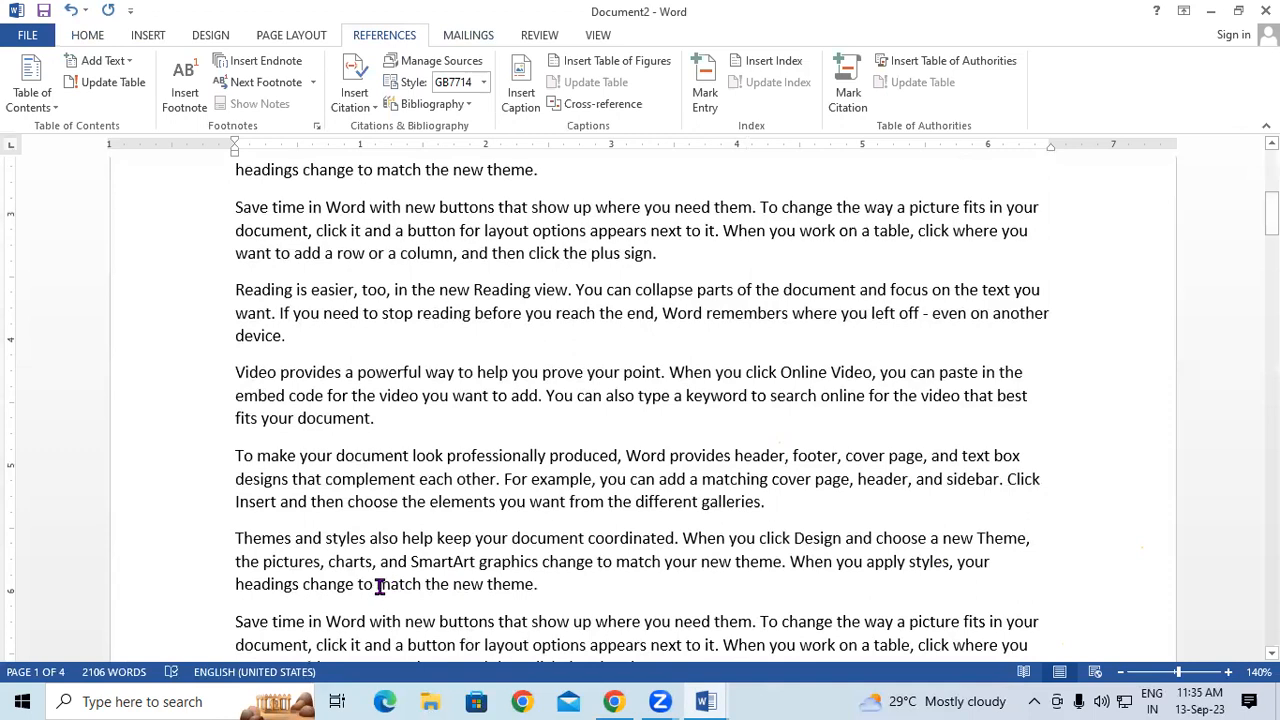
pyautogui.moveTo(377, 587); pyautogui.dragTo(534, 587)
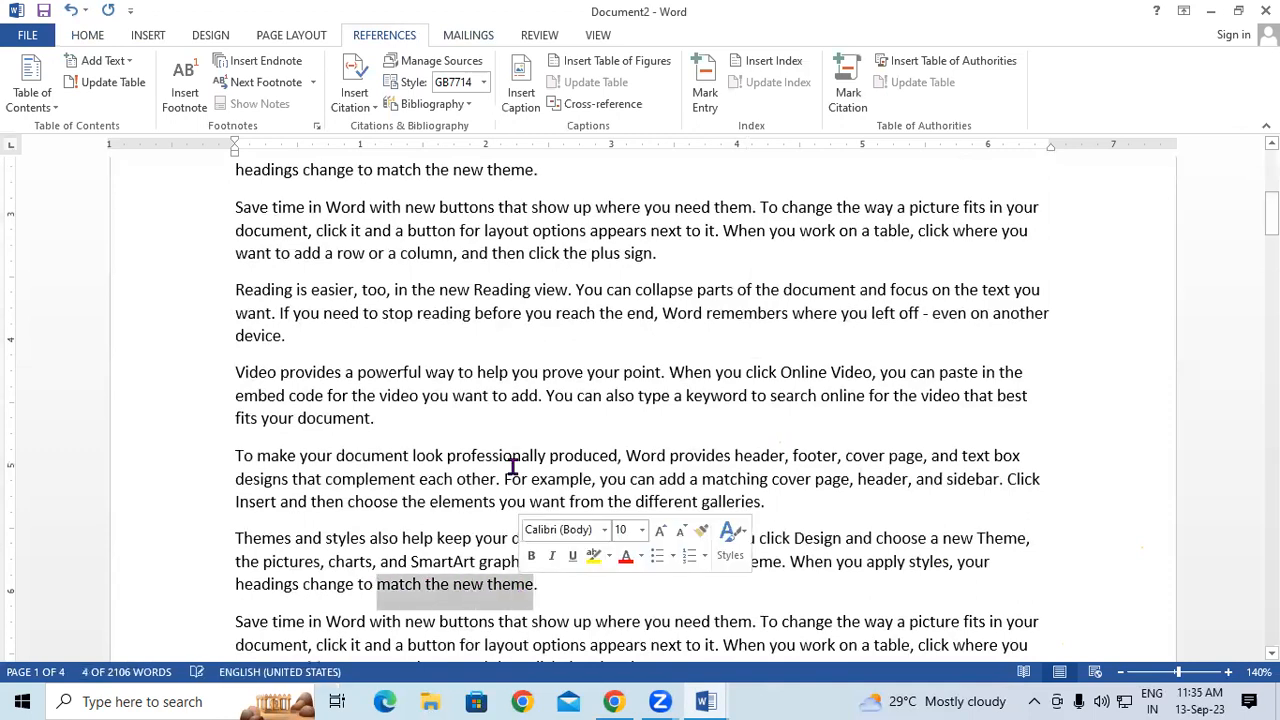
pyautogui.click(700, 108)
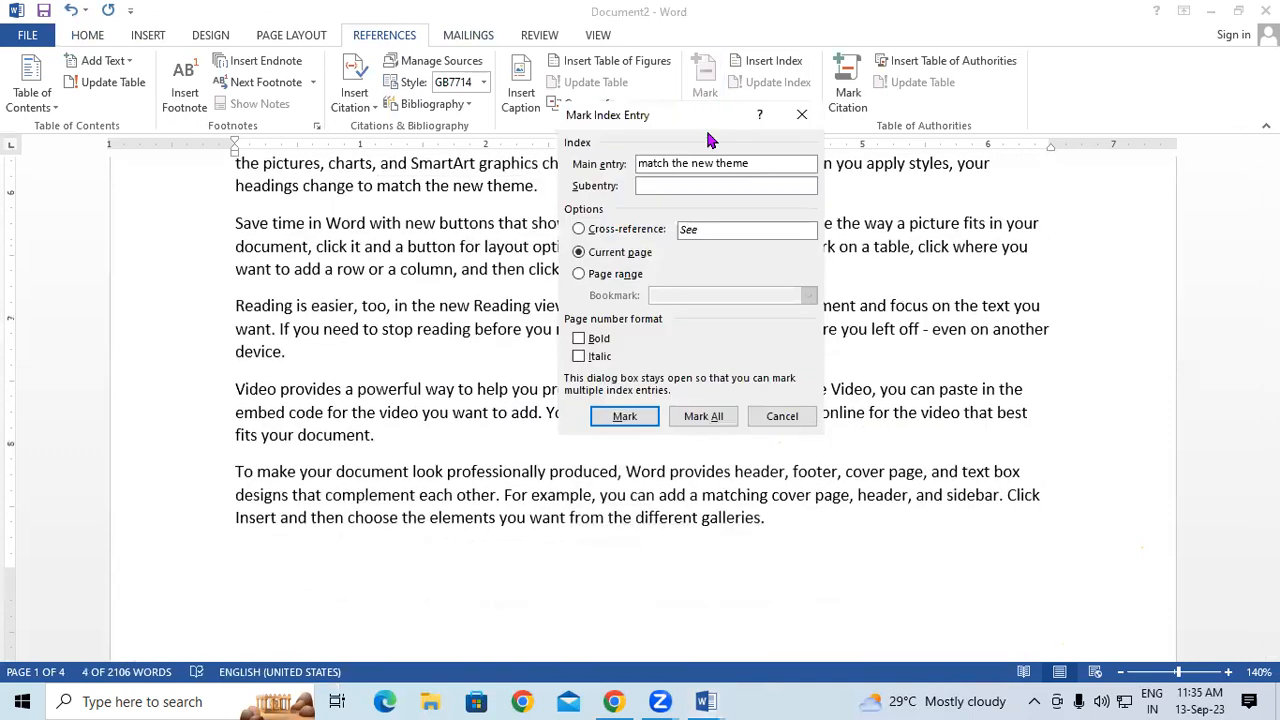
pyautogui.click(642, 424)
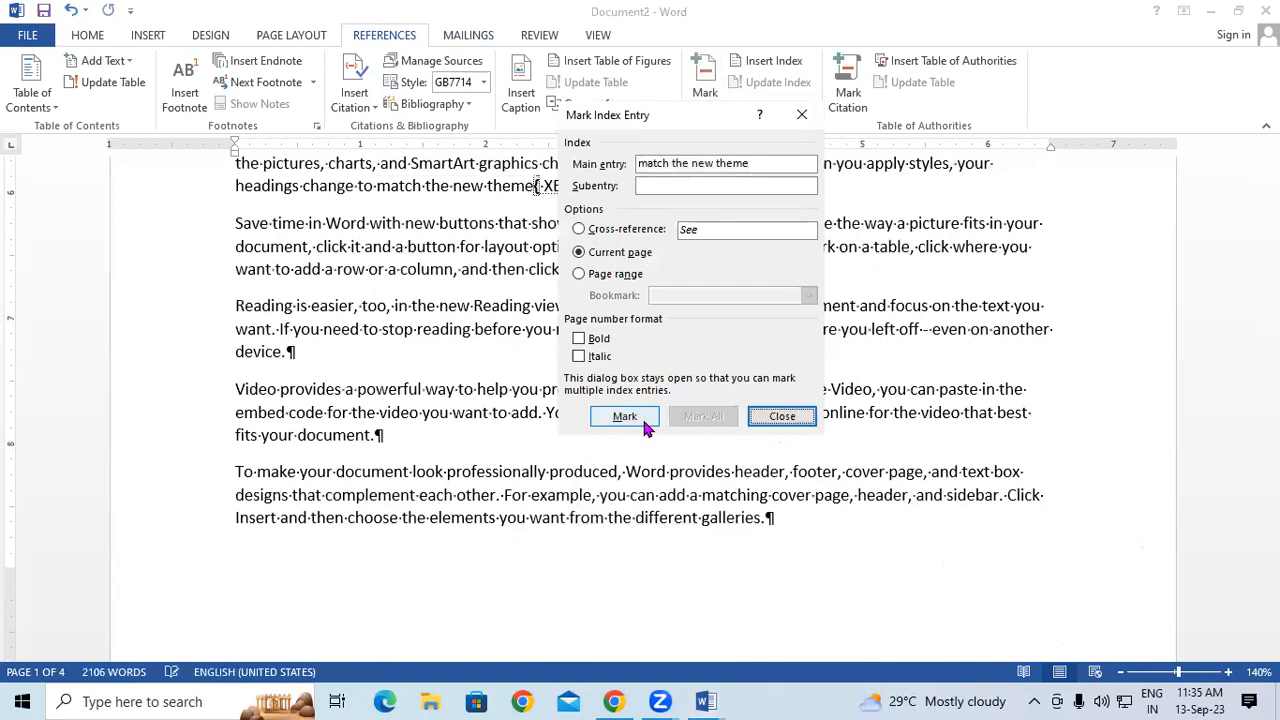
pyautogui.click(806, 118)
pyautogui.moveTo(1272, 254); pyautogui.dragTo(1272, 172)
pyautogui.click(308, 296)
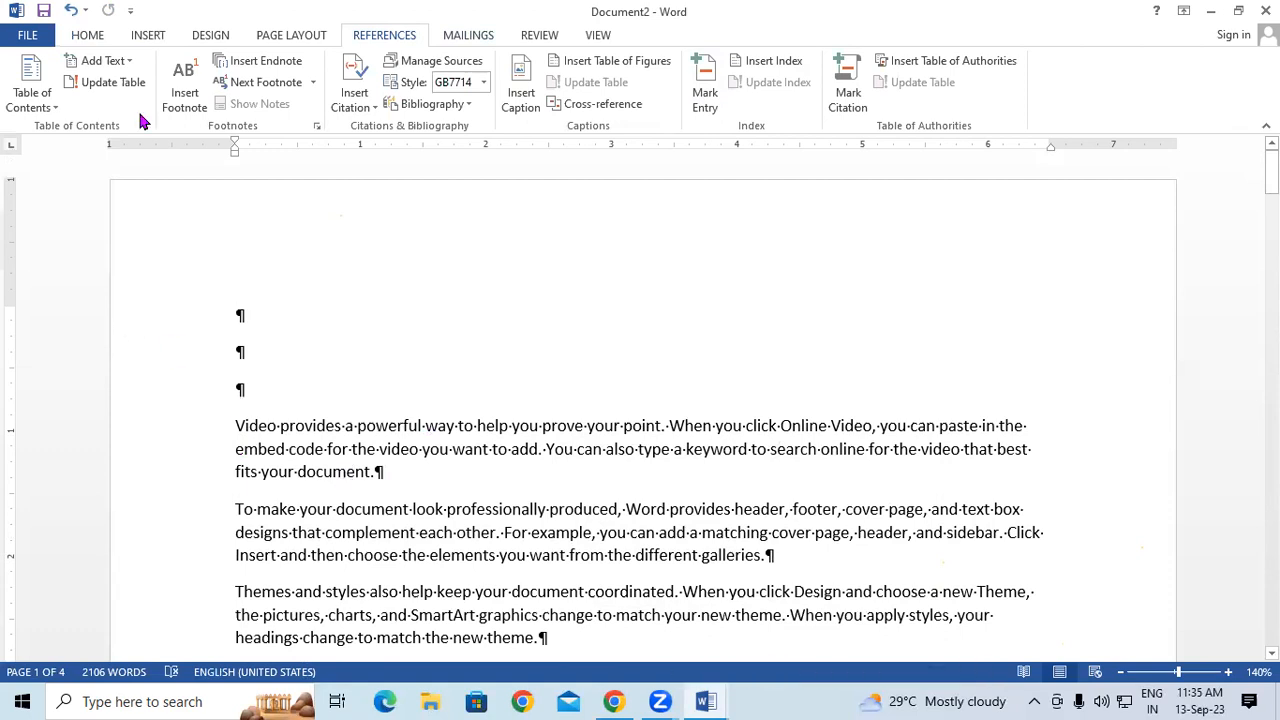
# - Hide formatting marks and insert an index listing 'match the new theme, 1' at the top
pyautogui.click(93, 41)
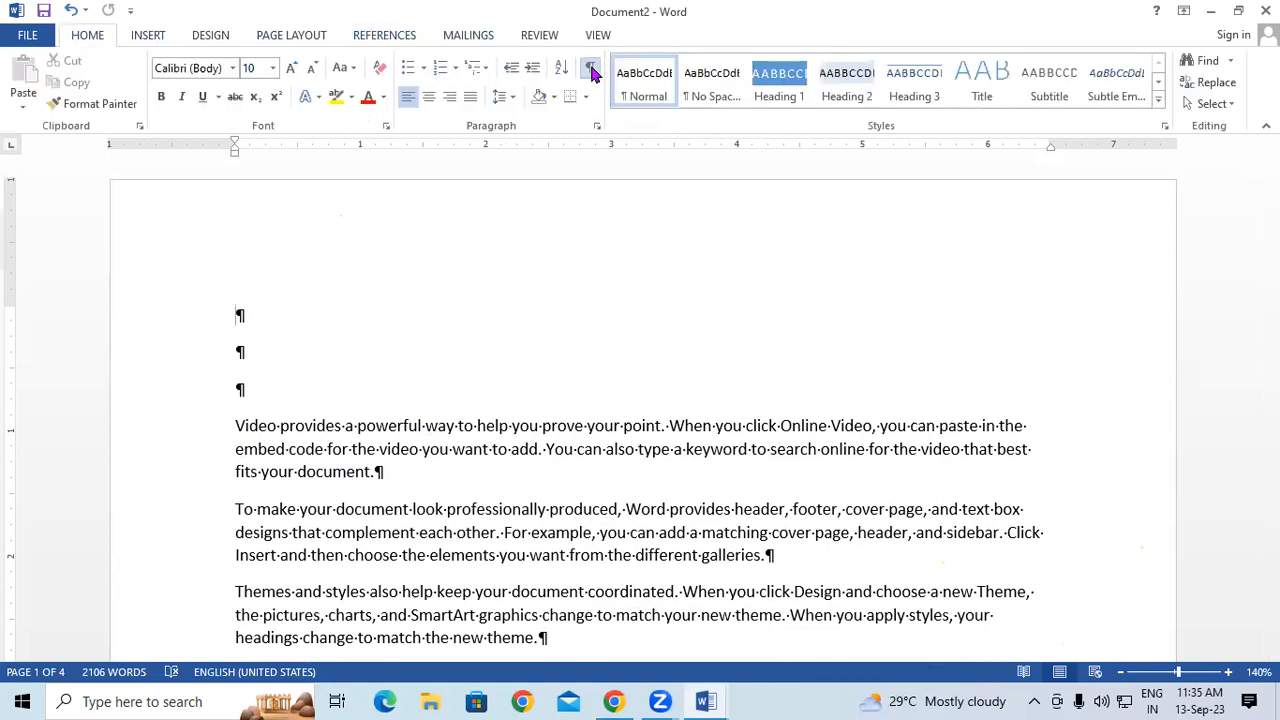
pyautogui.click(591, 70)
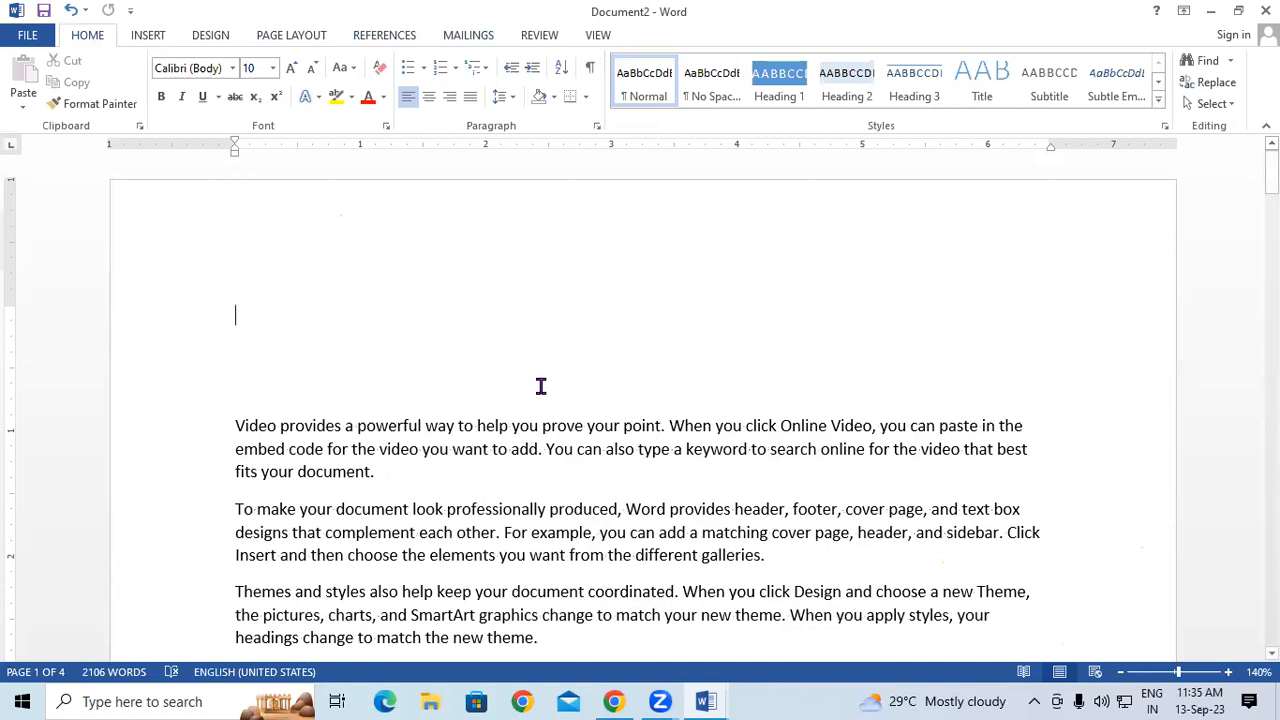
pyautogui.click(396, 42)
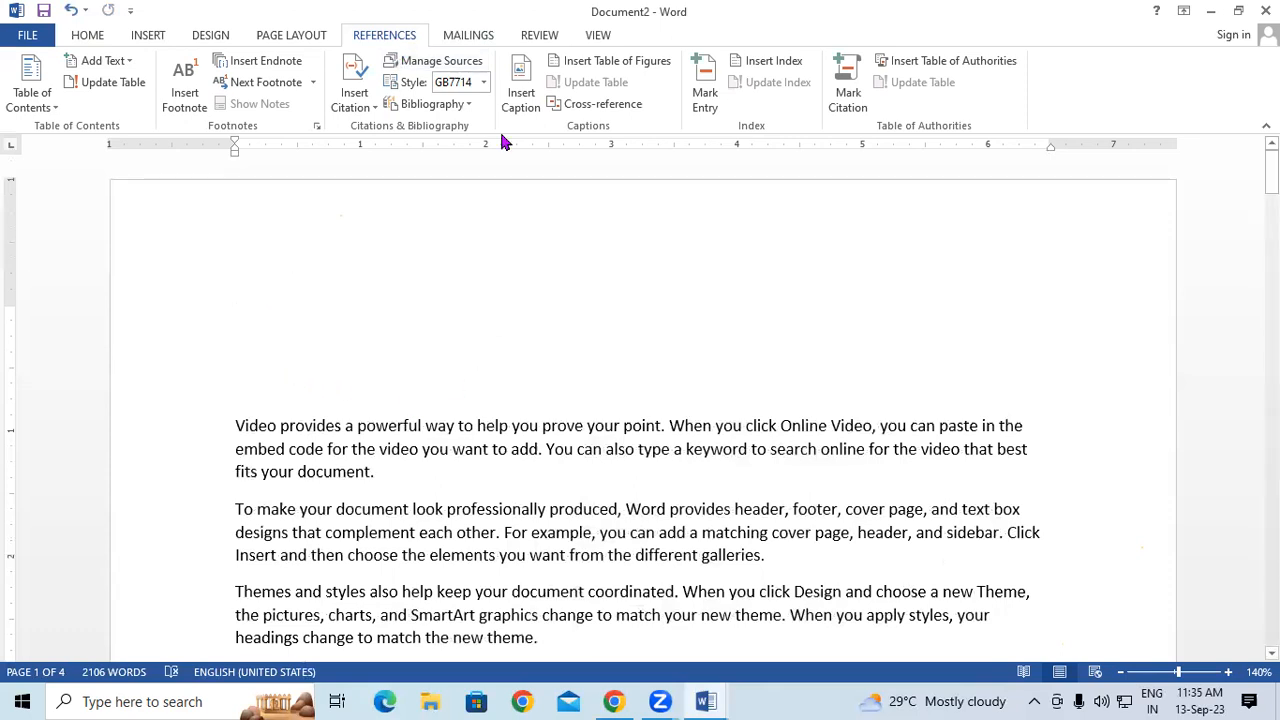
pyautogui.click(762, 66)
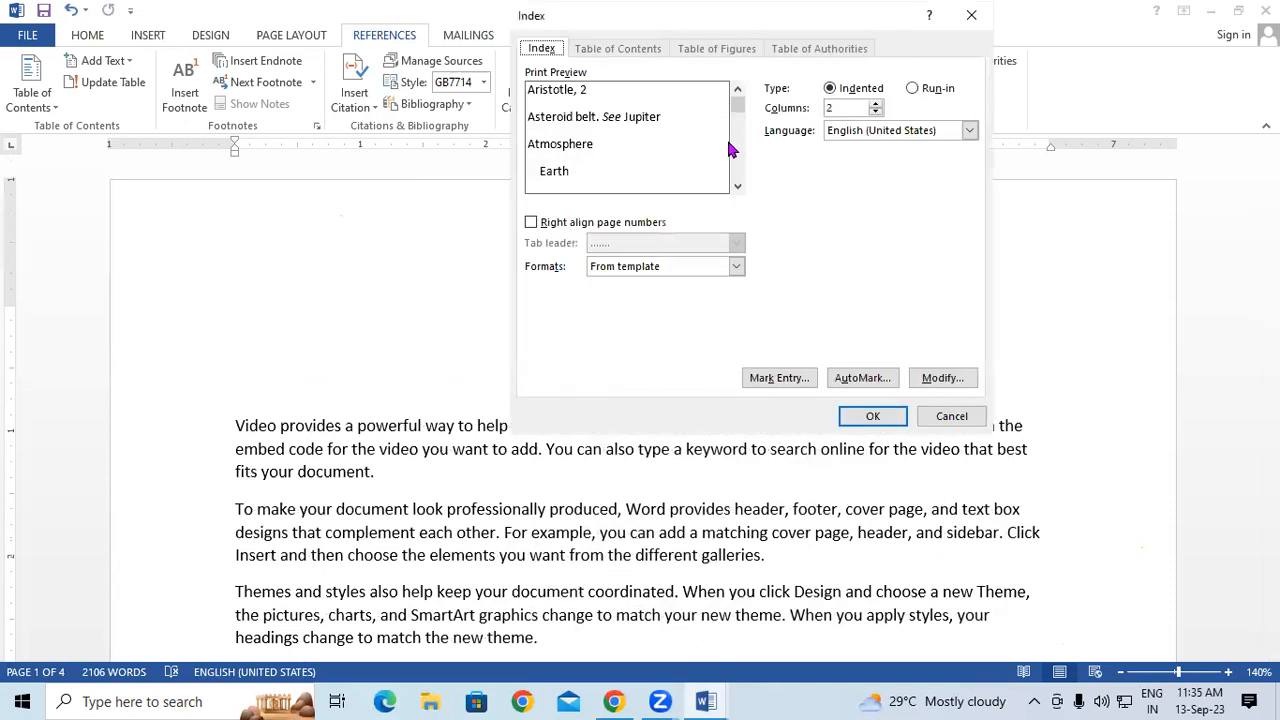
pyautogui.click(850, 418)
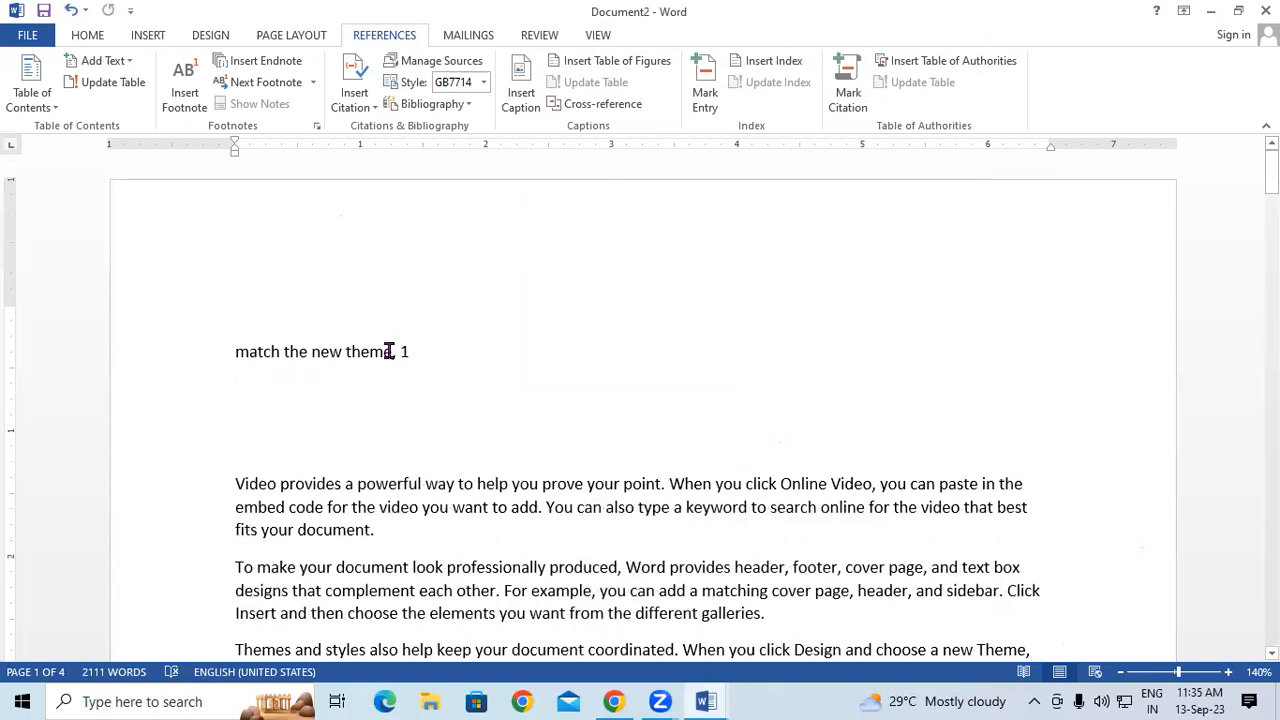
# - Mark 'match the new theme' as a citation under the Cases category
pyautogui.scroll(-10, 571, 417)
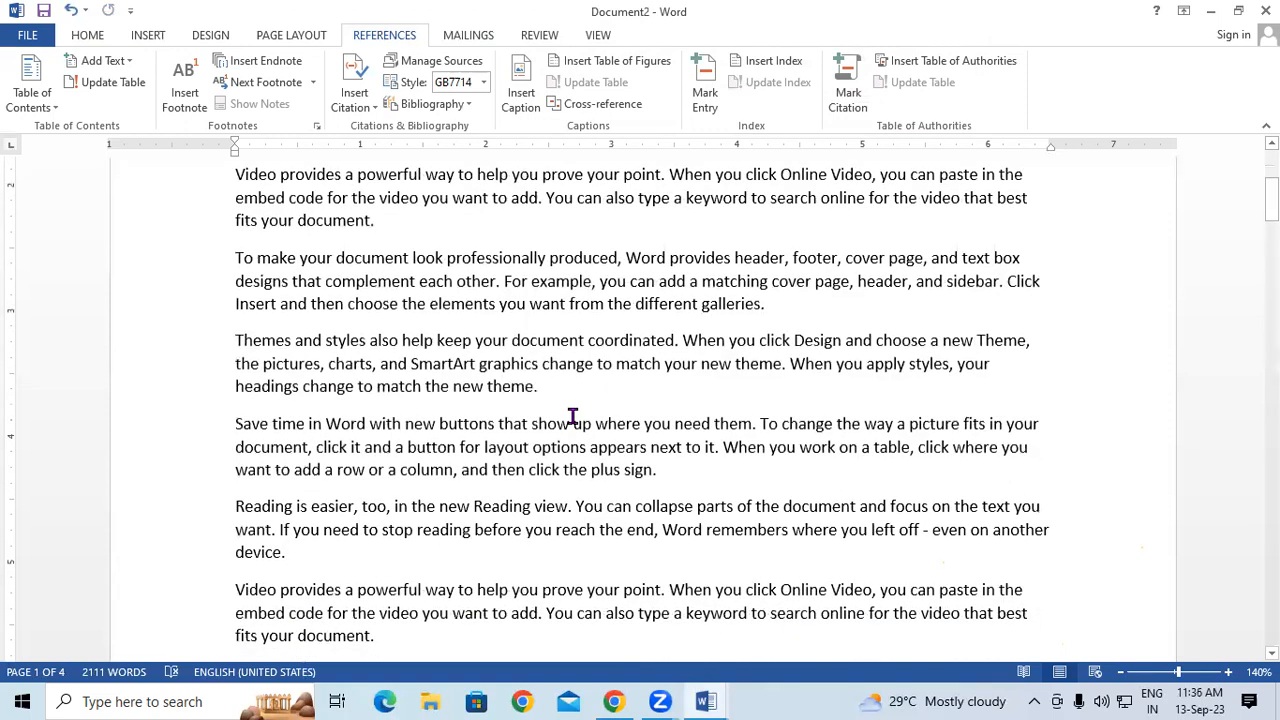
pyautogui.scroll(-2, 571, 416)
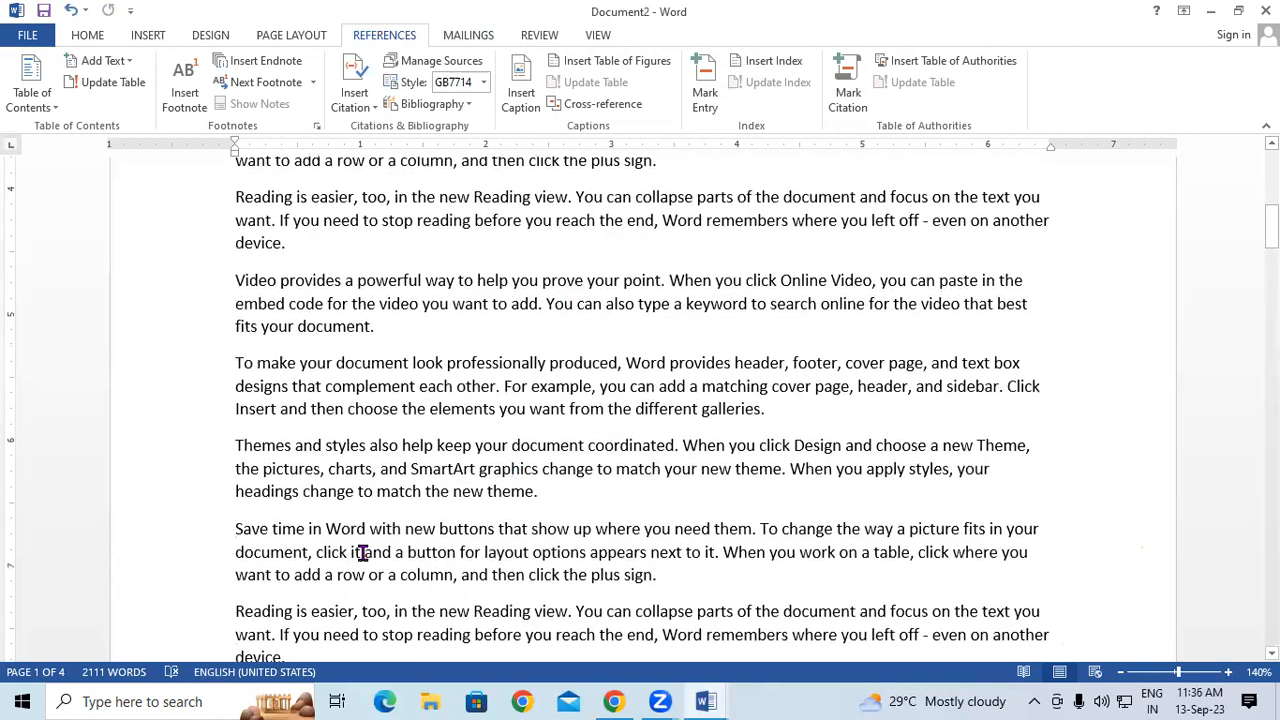
pyautogui.moveTo(376, 492); pyautogui.dragTo(513, 492)
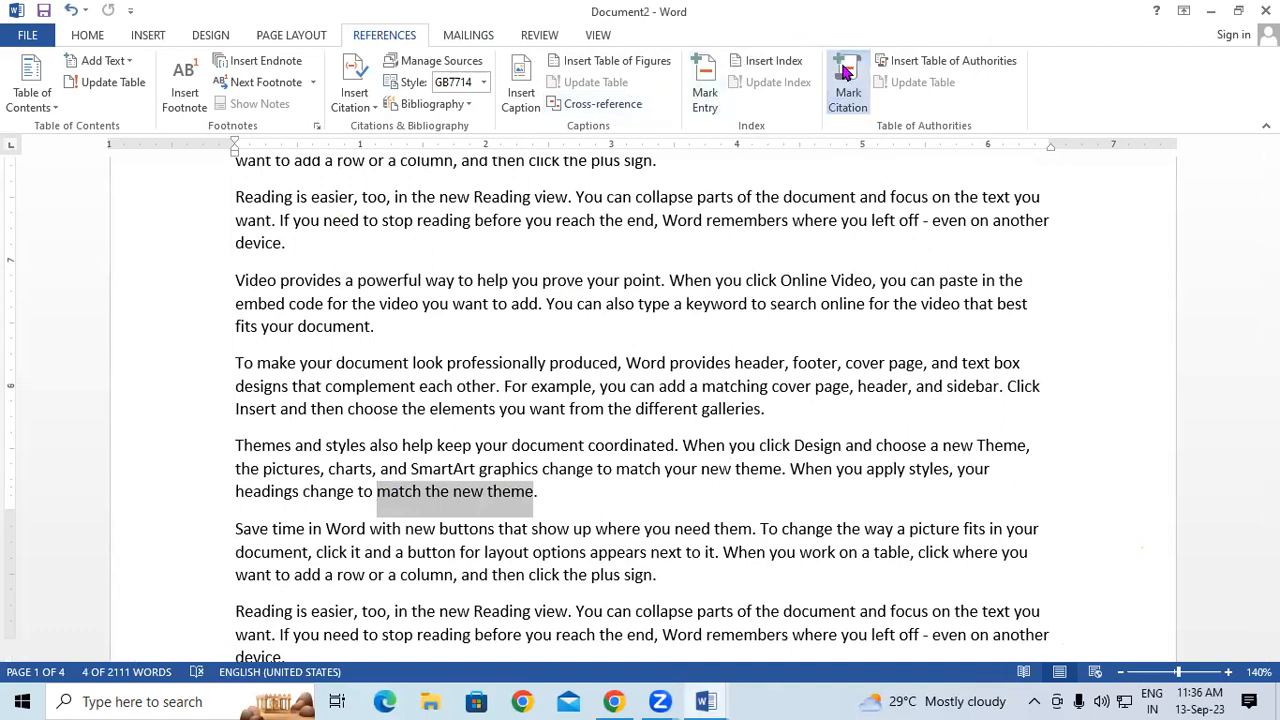
pyautogui.click(845, 70)
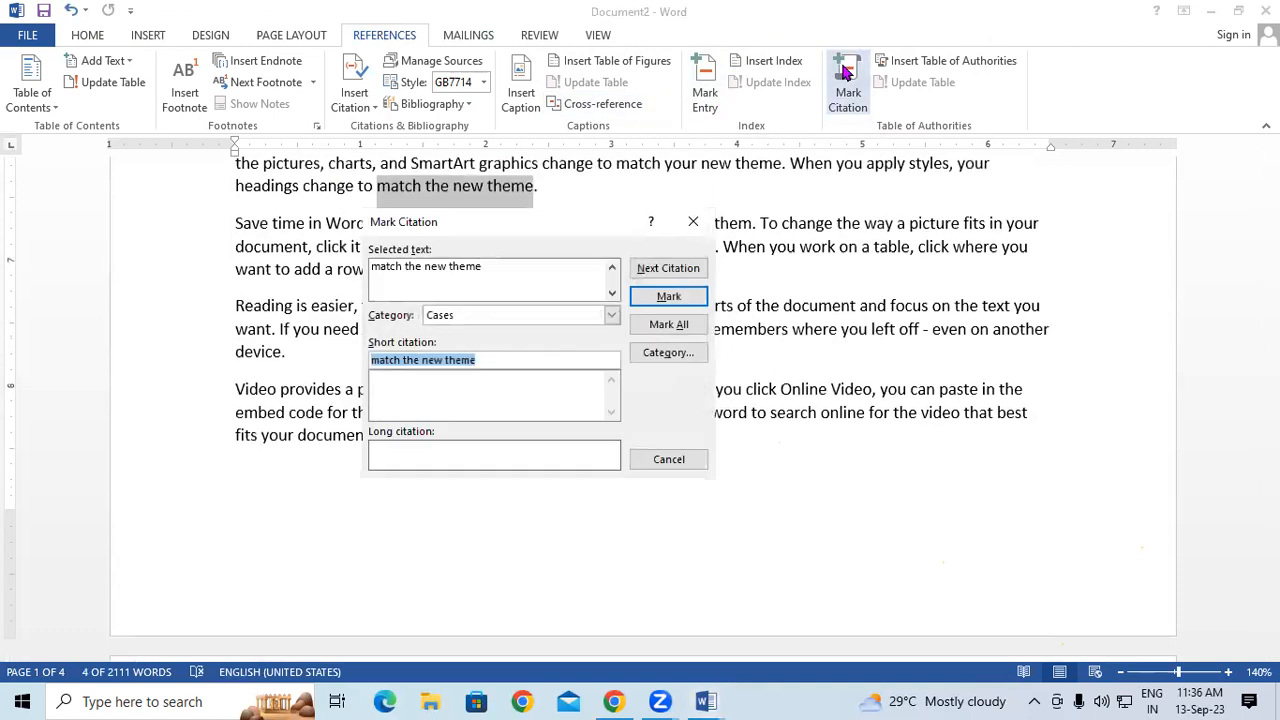
pyautogui.click(698, 298)
pyautogui.click(697, 224)
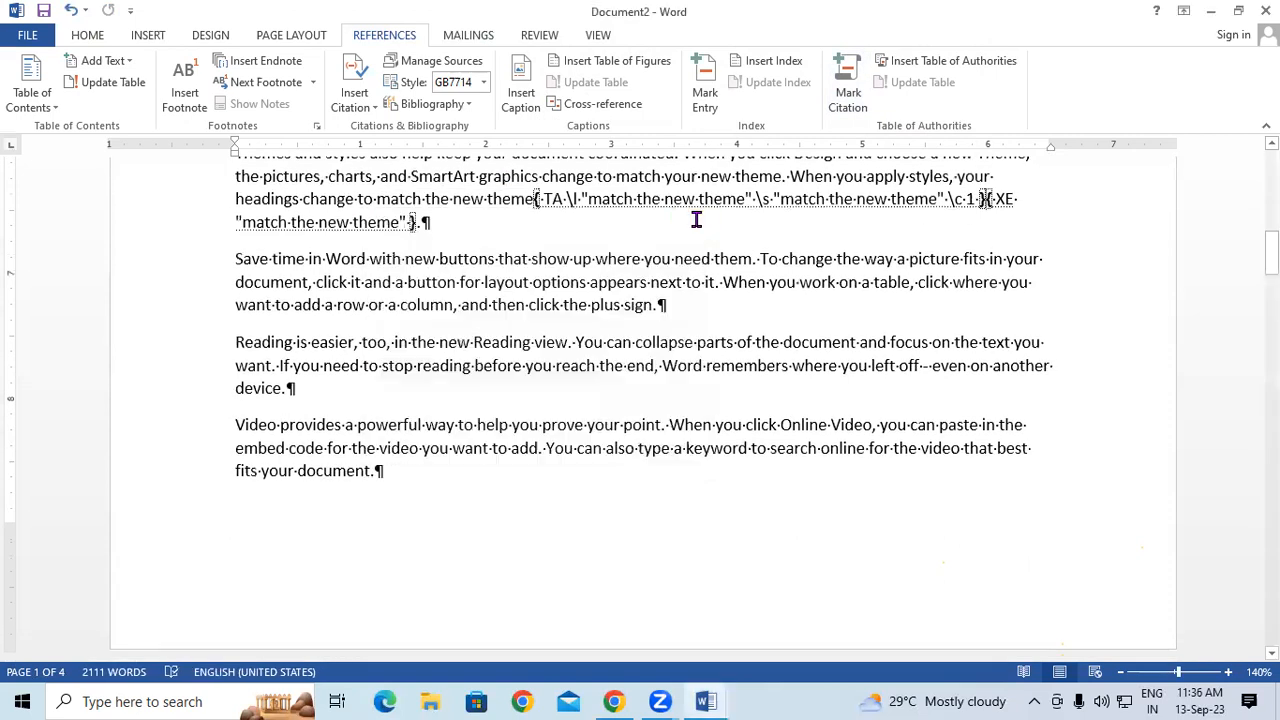
# - Hide formatting marks and add empty lines below the index
pyautogui.moveTo(1272, 253); pyautogui.dragTo(1272, 172)
pyautogui.scroll(2, 363, 428)
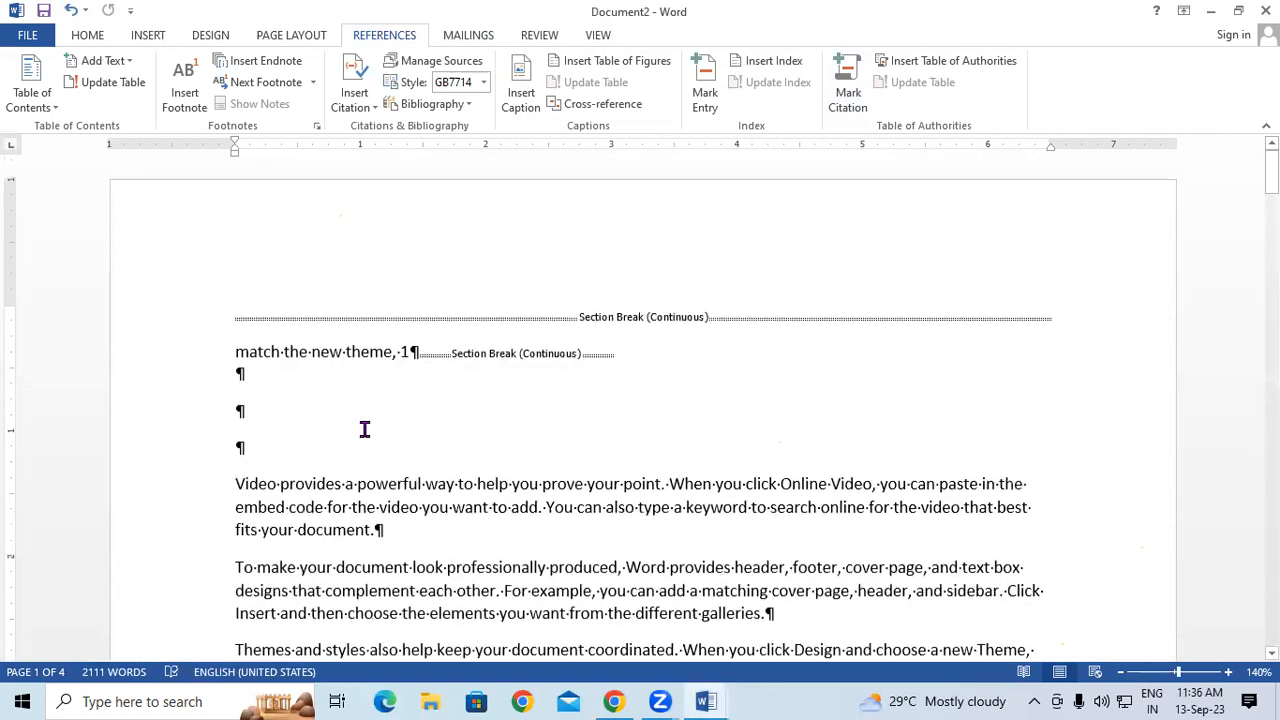
pyautogui.click(100, 40)
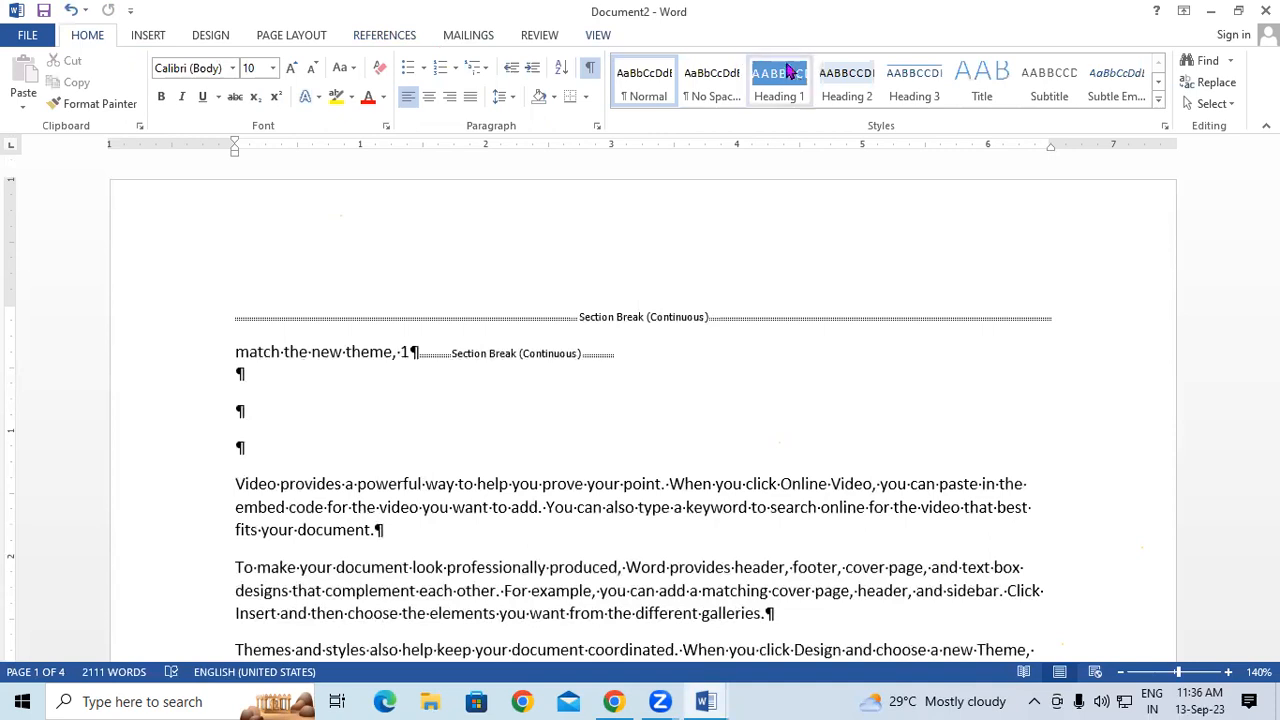
pyautogui.click(590, 67)
pyautogui.click(476, 373)
pyautogui.press('Return')
pyautogui.press('Return')
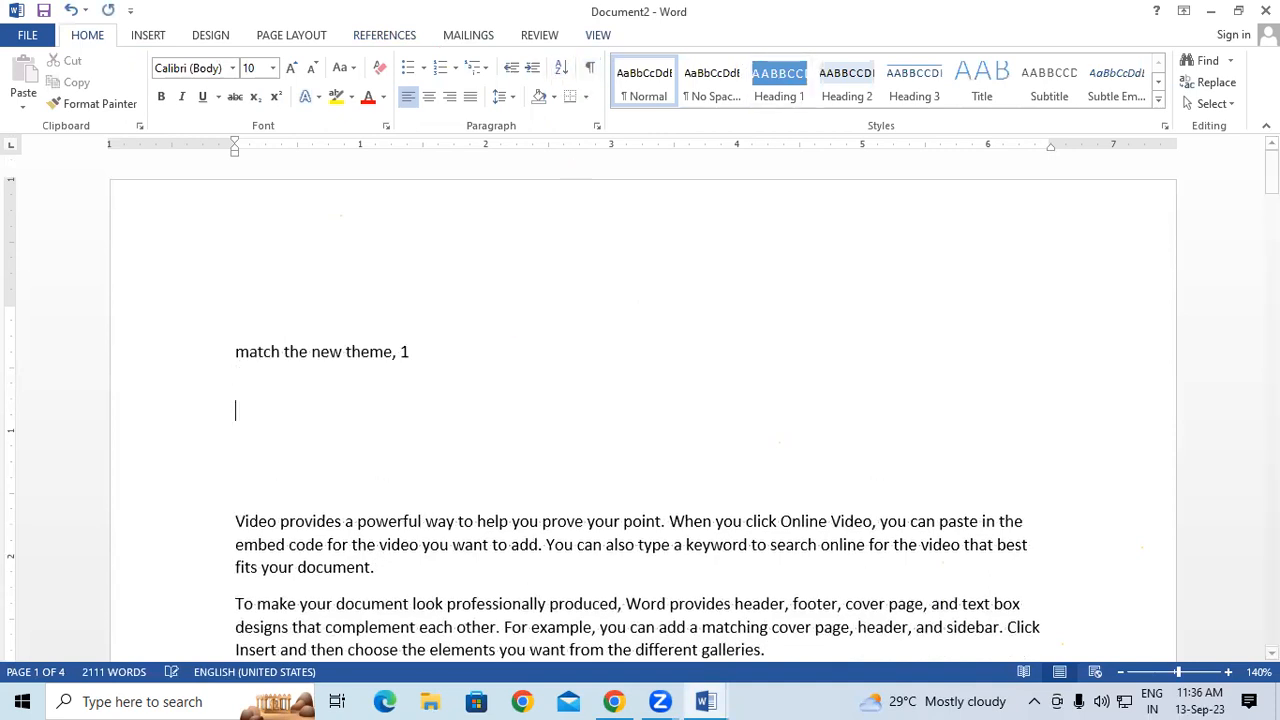
# - Insert a table of authorities listing 'match the new theme' under Cases, then start a new blank document
pyautogui.click(392, 36)
pyautogui.click(930, 60)
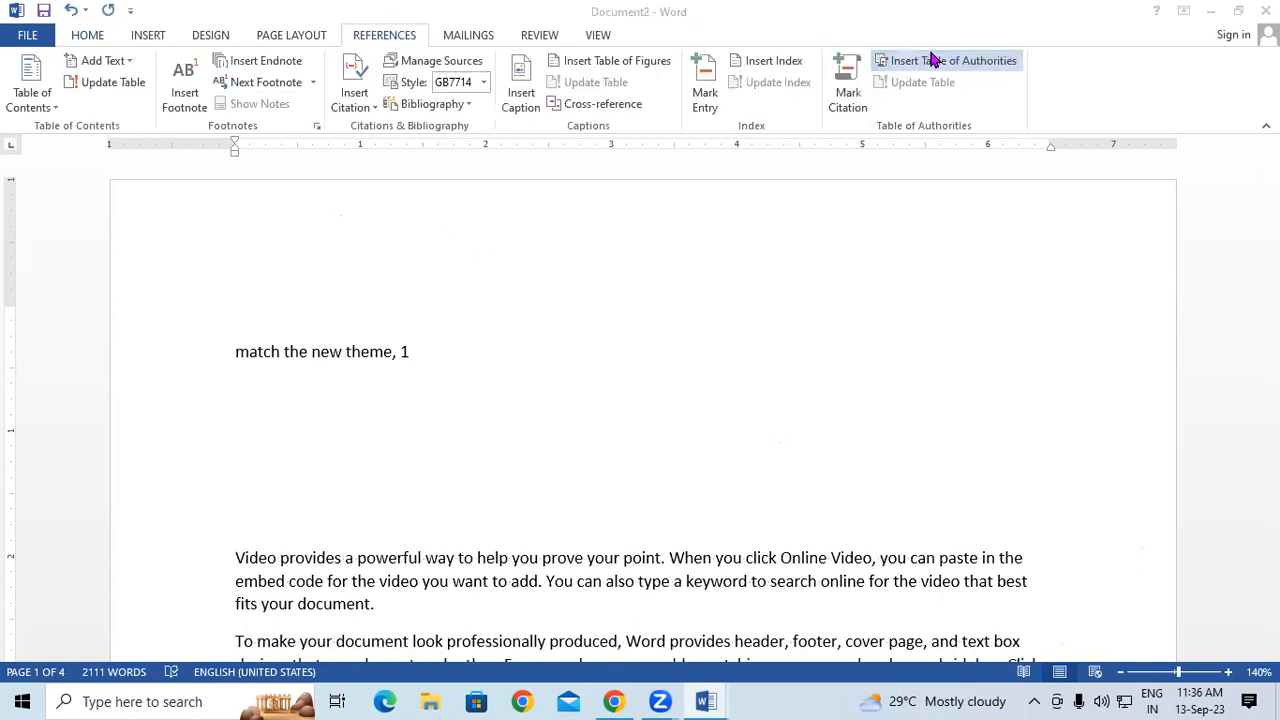
pyautogui.click(873, 416)
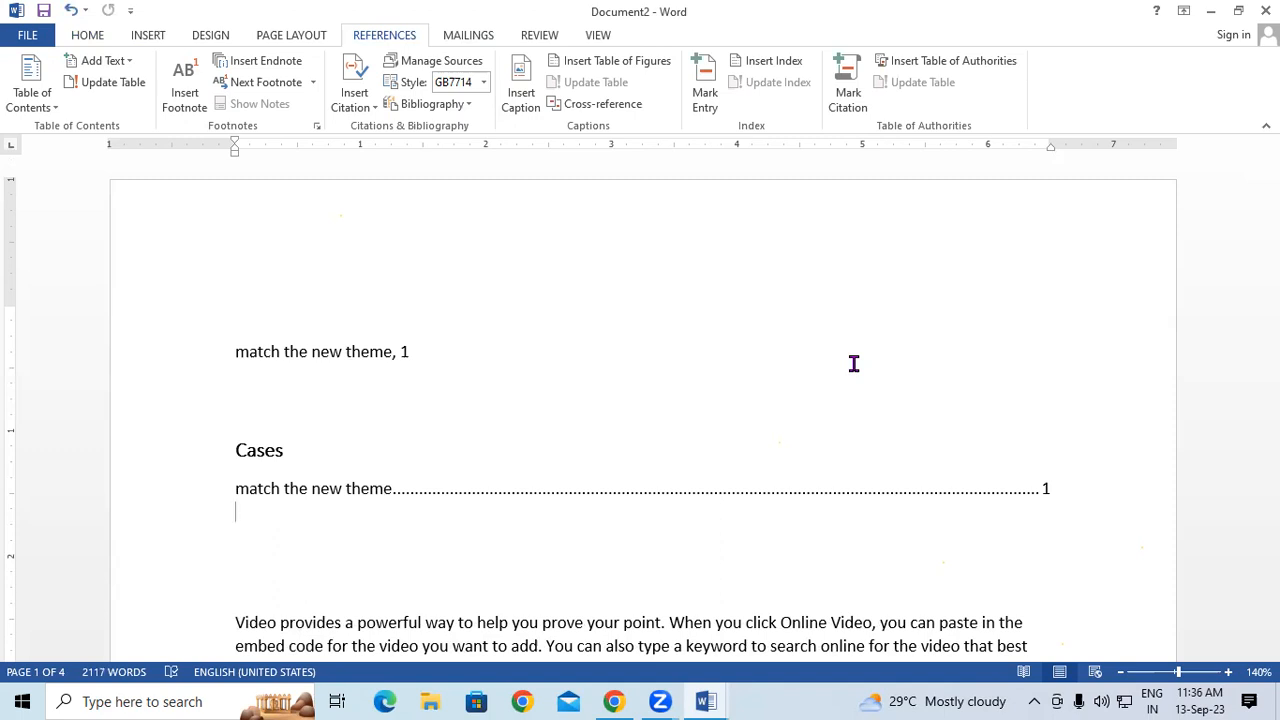
pyautogui.hotkey('ctrl', 'n')
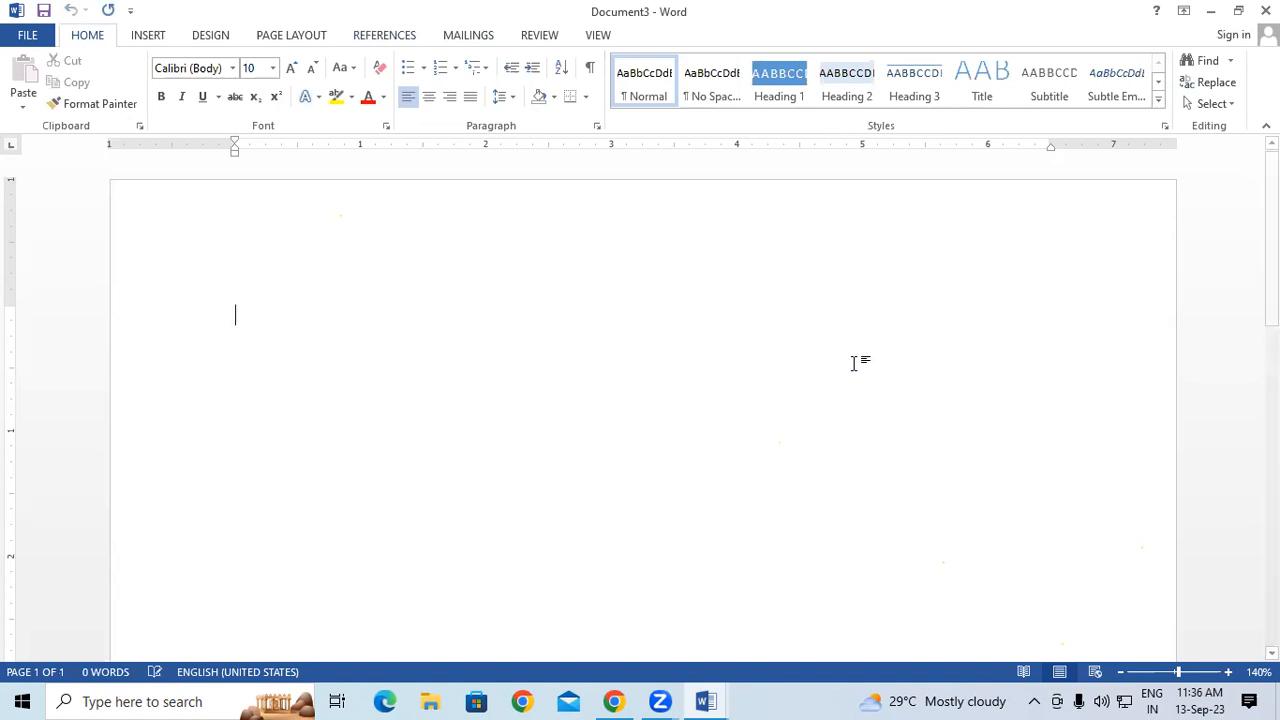
# - Type a STUDENT NAME line and a FATHER NAME line, each followed by a person's name, adding the student's surname
pyautogui.write('STUDENT')
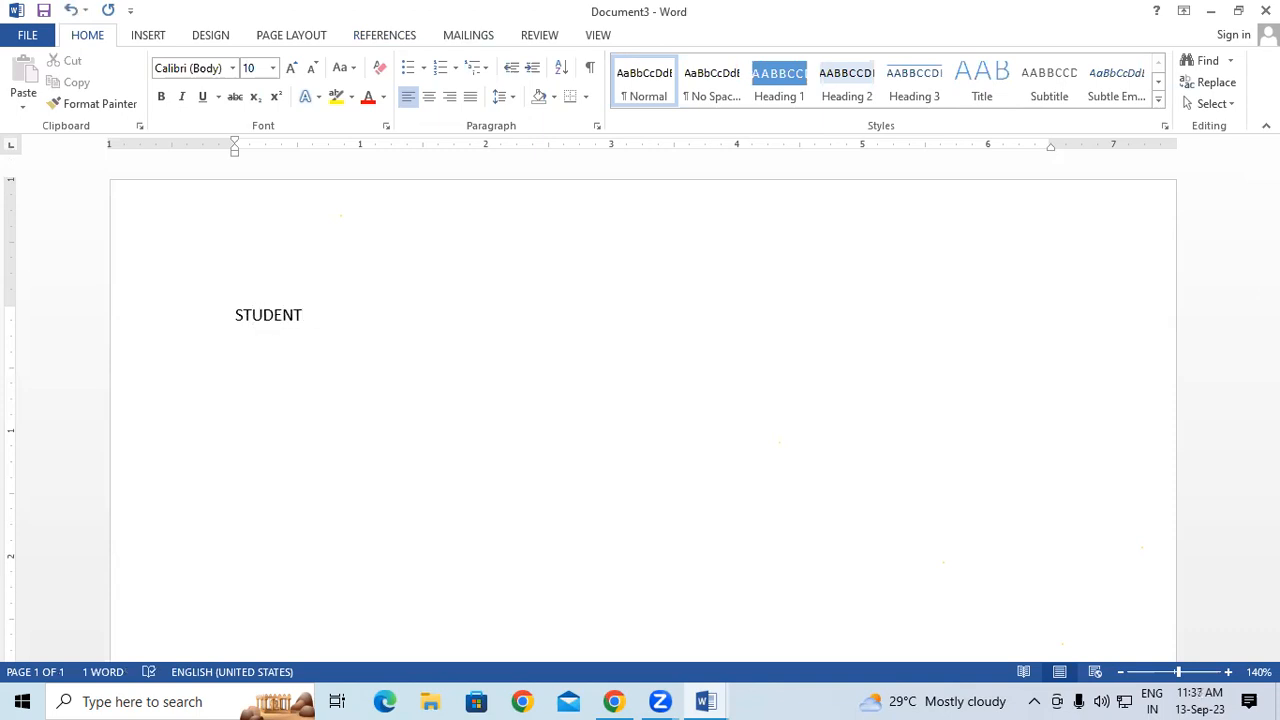
pyautogui.write(' NAME')
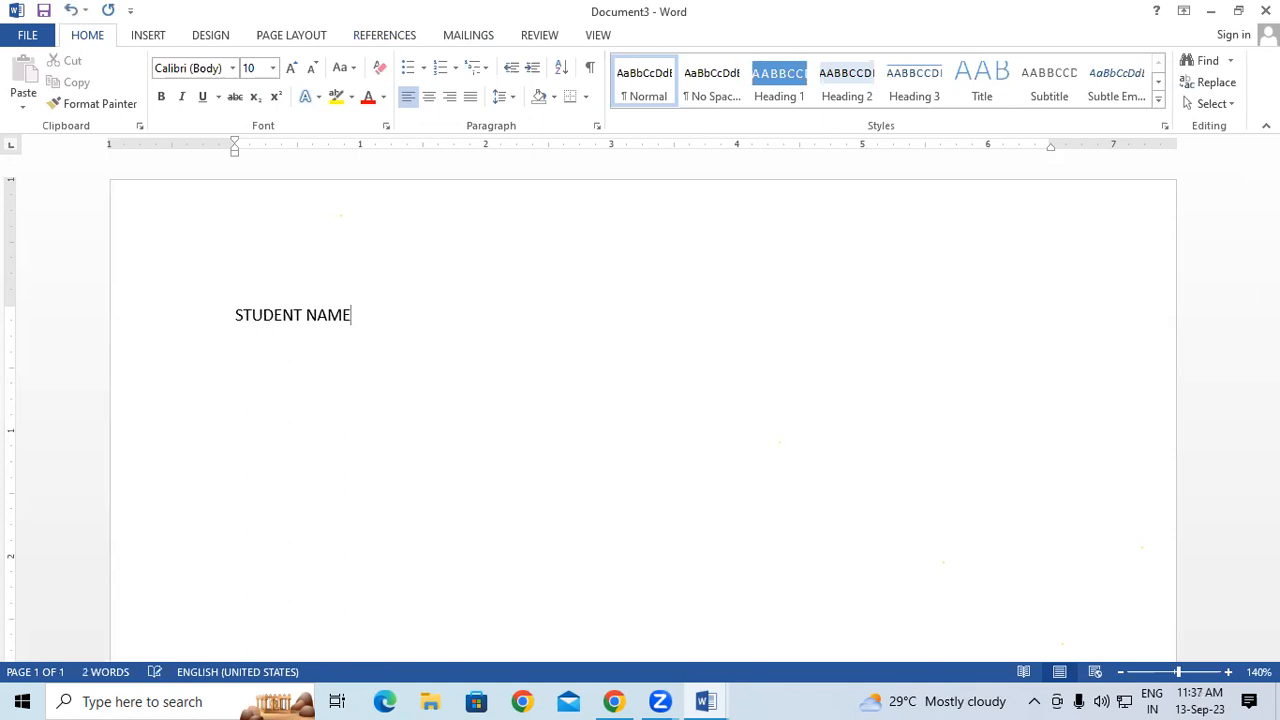
pyautogui.press('Return')
pyautogui.write('FATHER N')
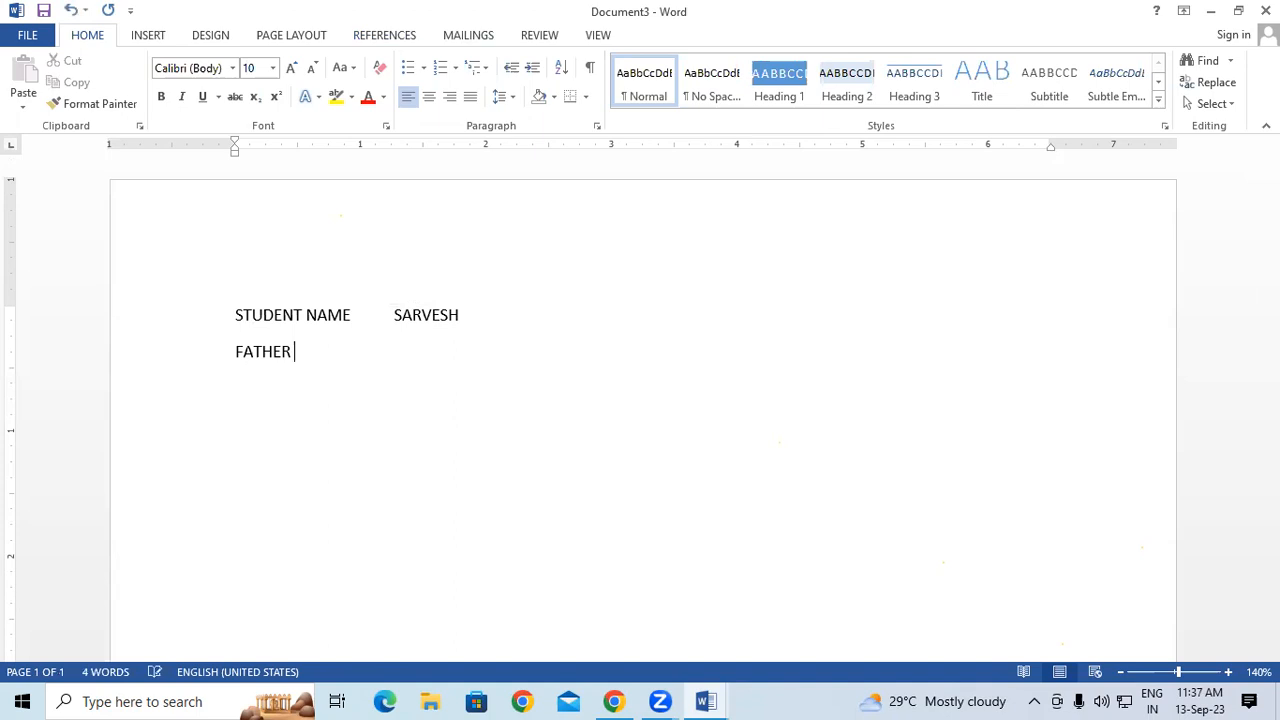
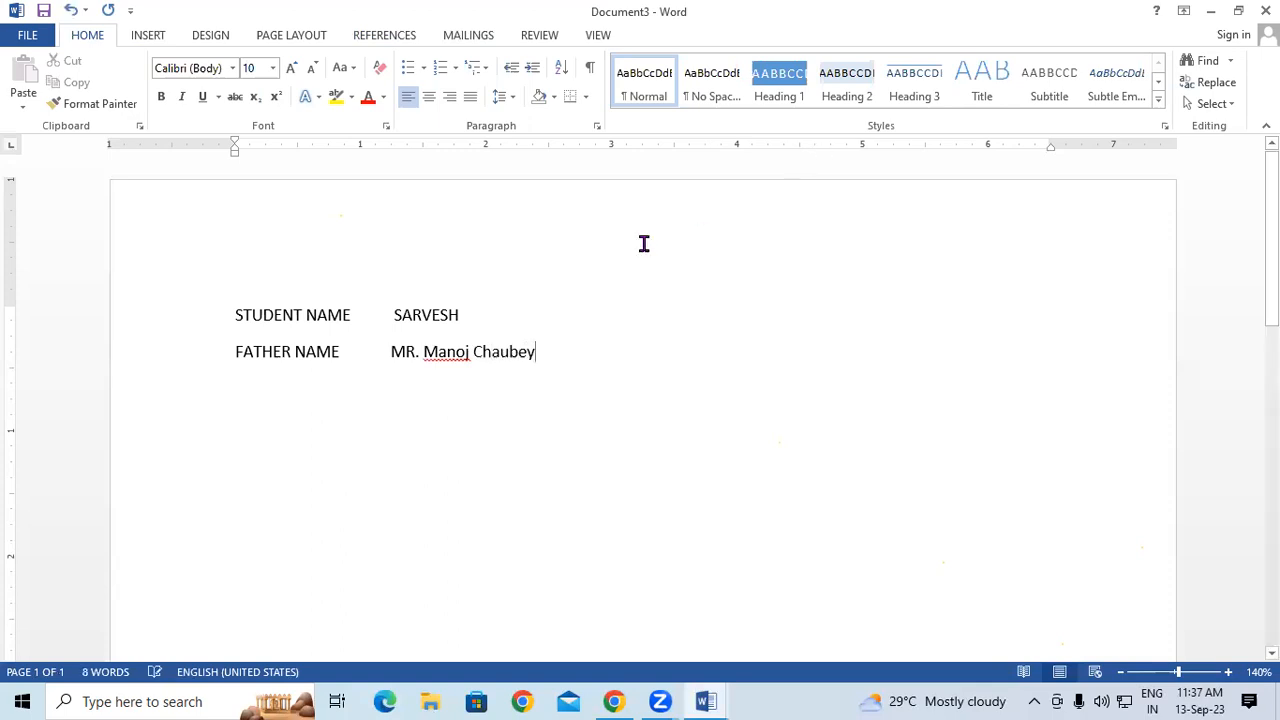
pyautogui.click(487, 323)
pyautogui.click(625, 432)
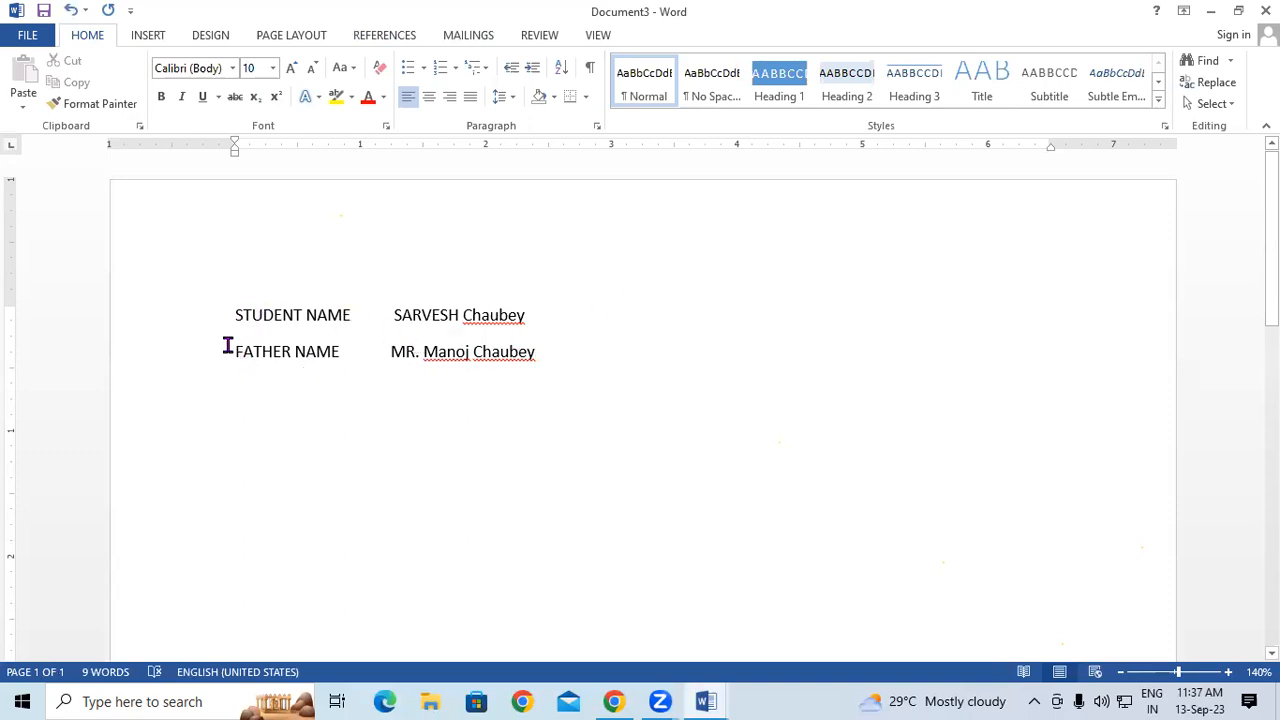
pyautogui.moveTo(234, 314); pyautogui.dragTo(331, 303)
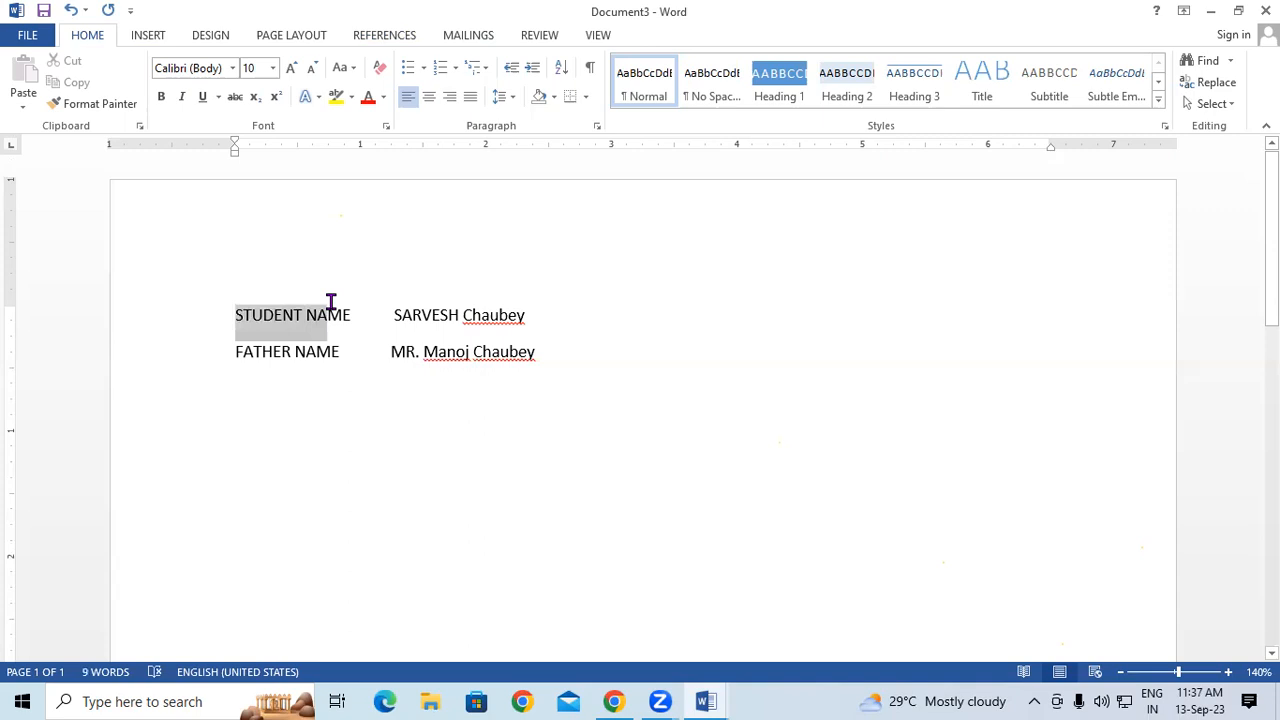
pyautogui.click(235, 315)
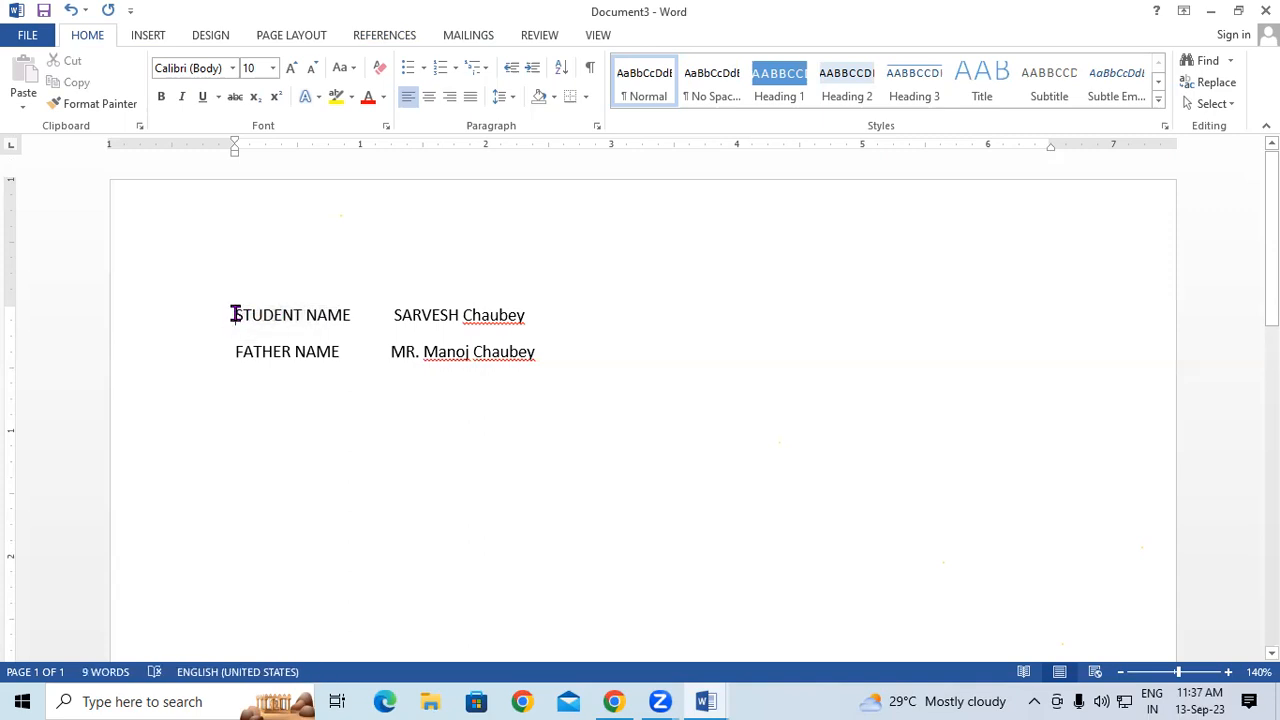
pyautogui.hotkey('shift', 'Down')
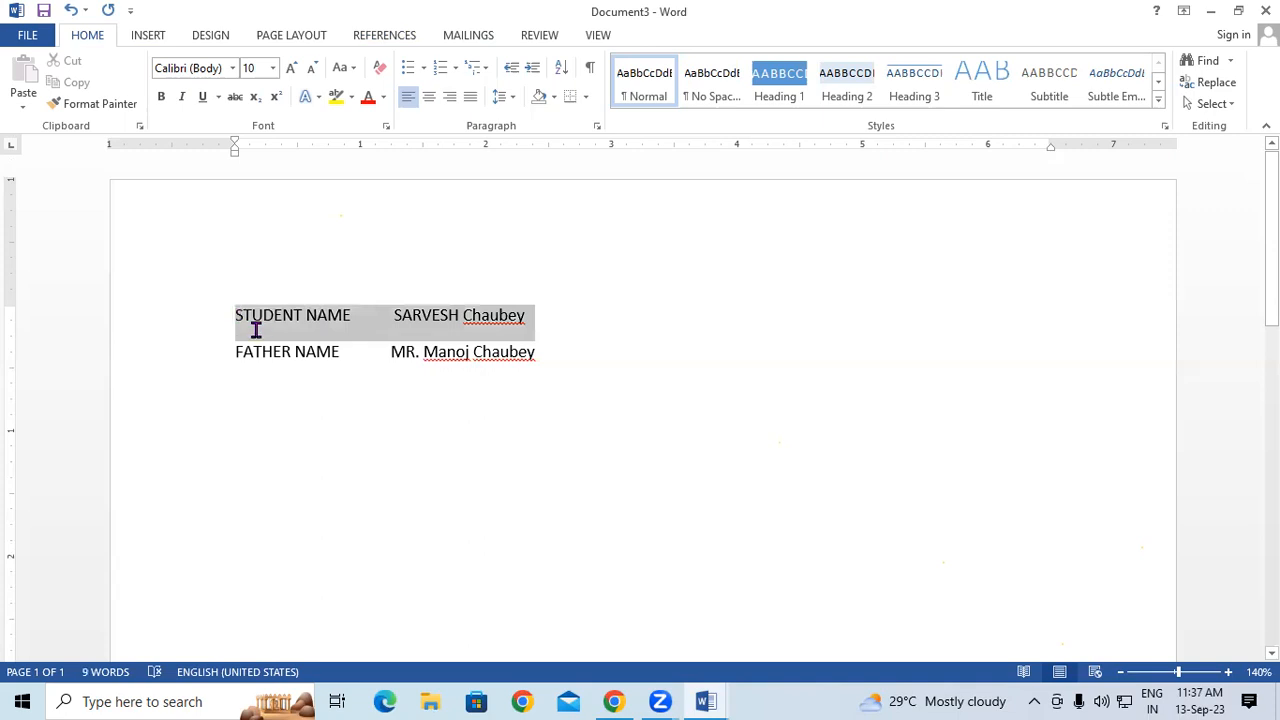
pyautogui.keyDown('shift'); pyautogui.click(333, 345); pyautogui.keyUp('shift')
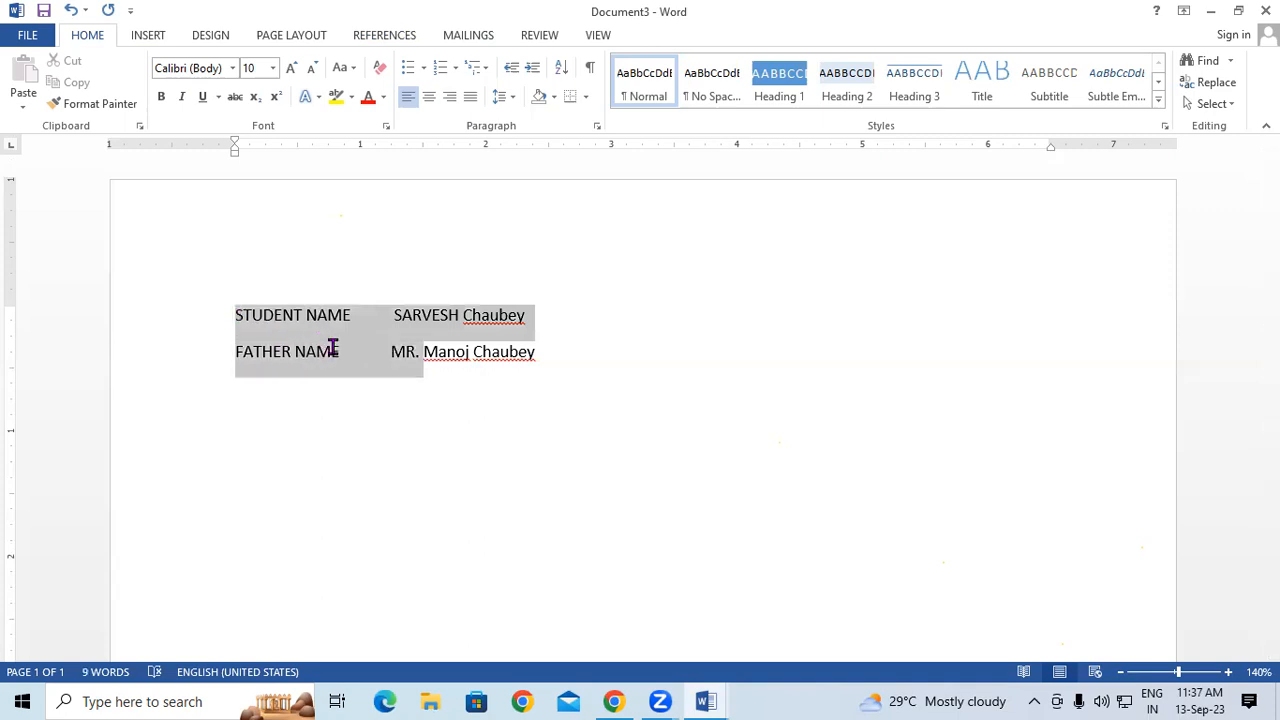
pyautogui.click(425, 374)
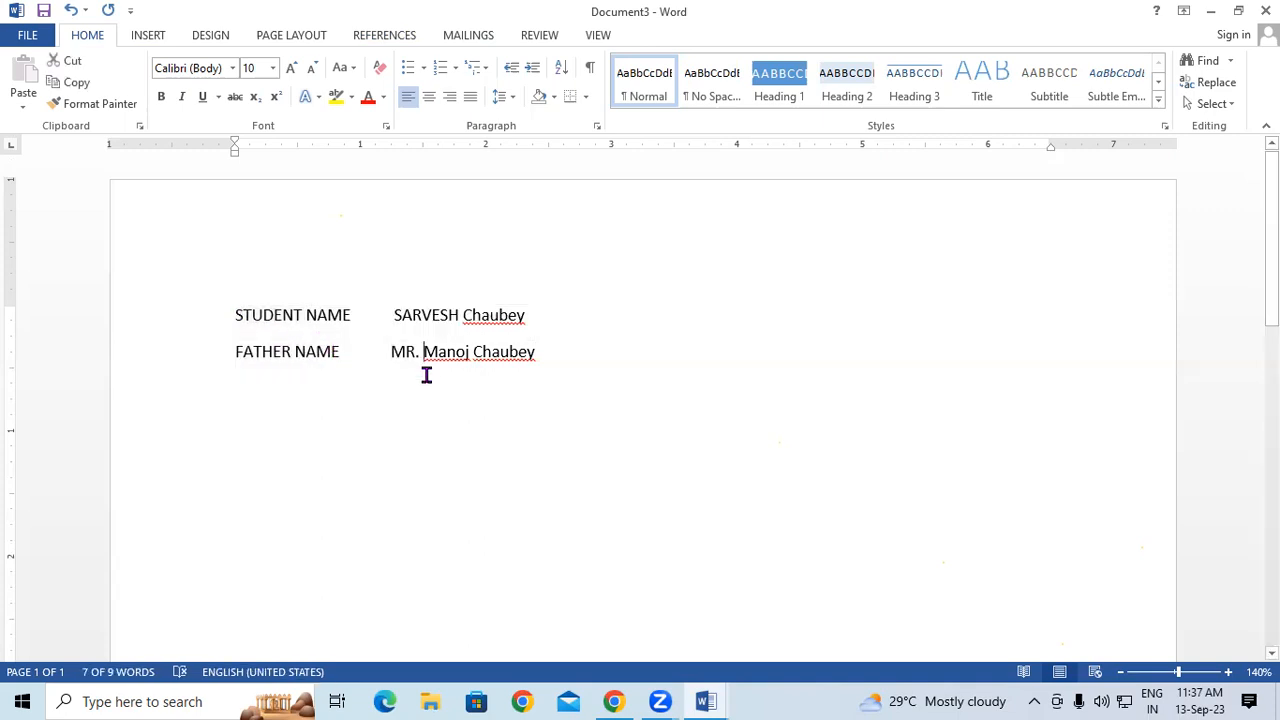
pyautogui.moveTo(234, 314); pyautogui.dragTo(338, 365)
pyautogui.click(620, 378)
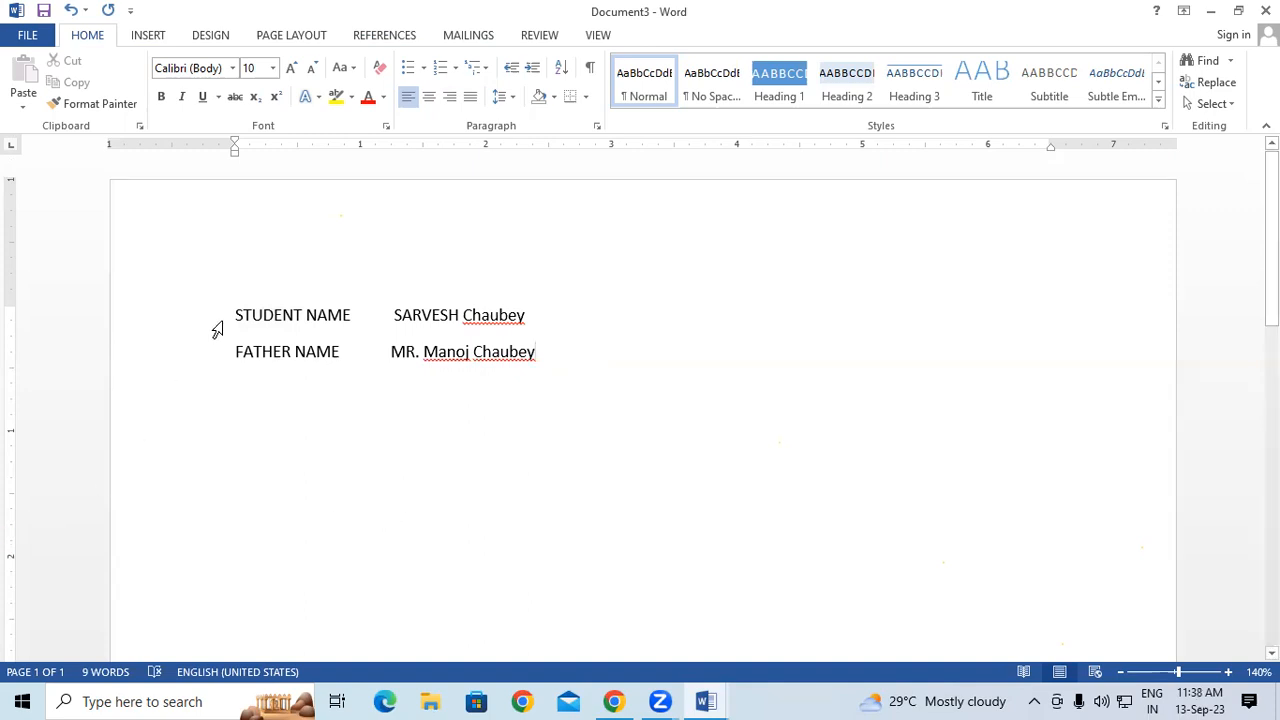
pyautogui.moveTo(233, 314); pyautogui.dragTo(351, 352)
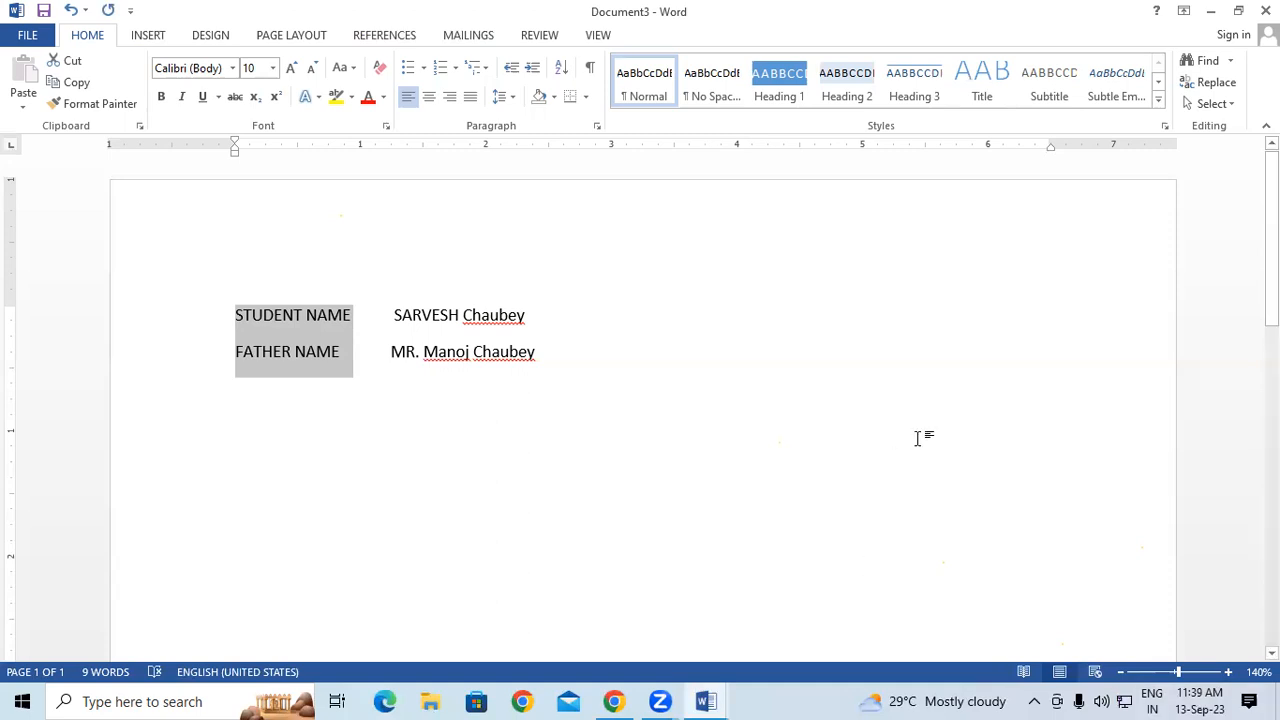
# - Select both the STUDENT NAME and FATHER NAME lines and delete them
pyautogui.click(686, 421)
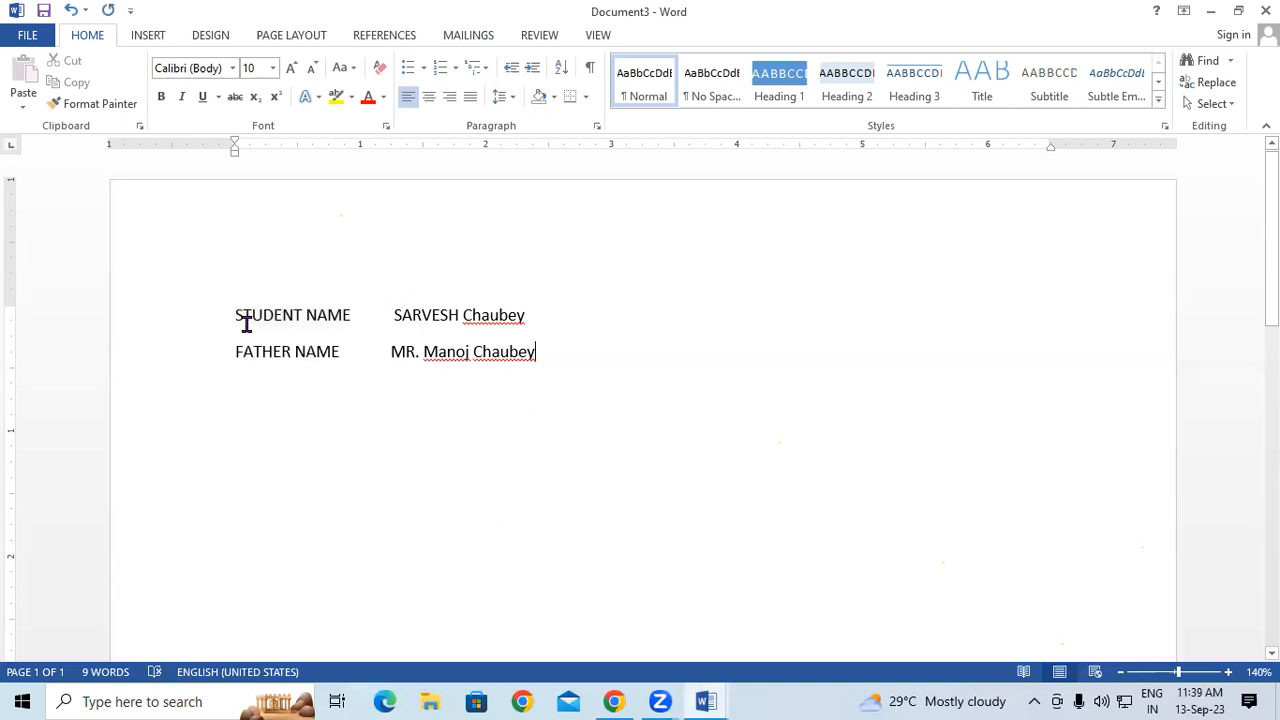
pyautogui.moveTo(223, 306); pyautogui.dragTo(529, 382)
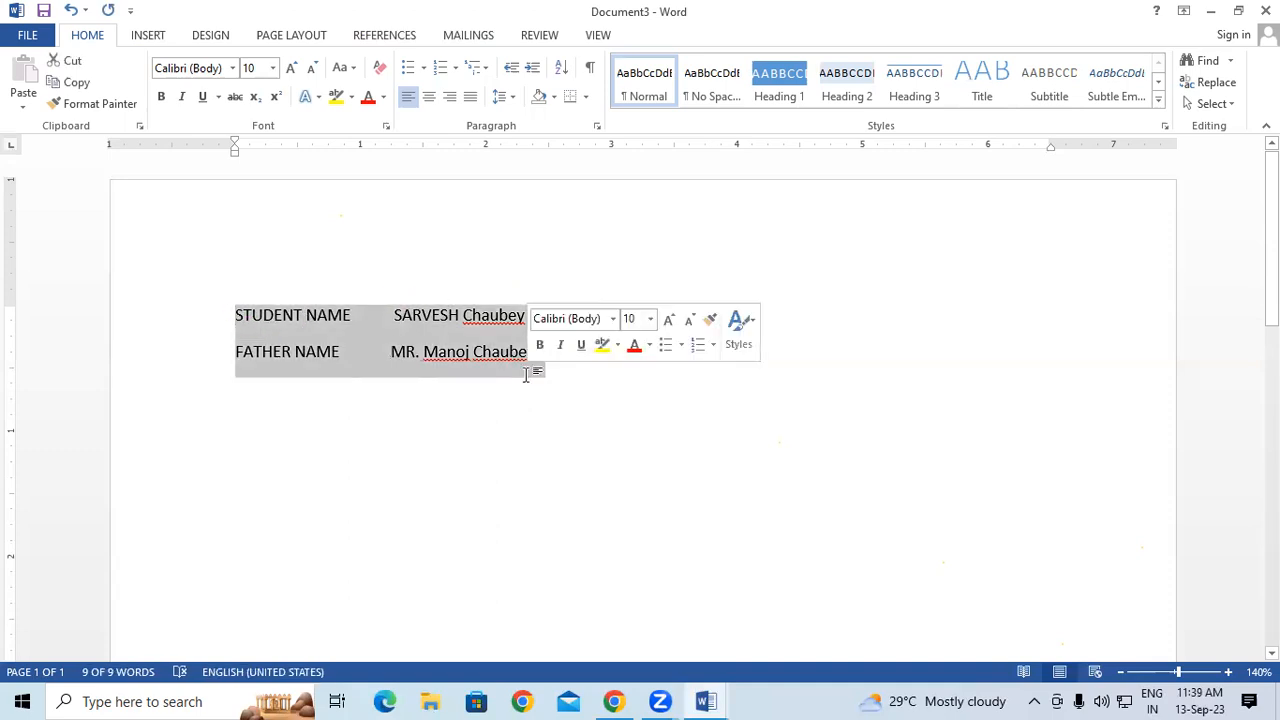
pyautogui.press('Delete')
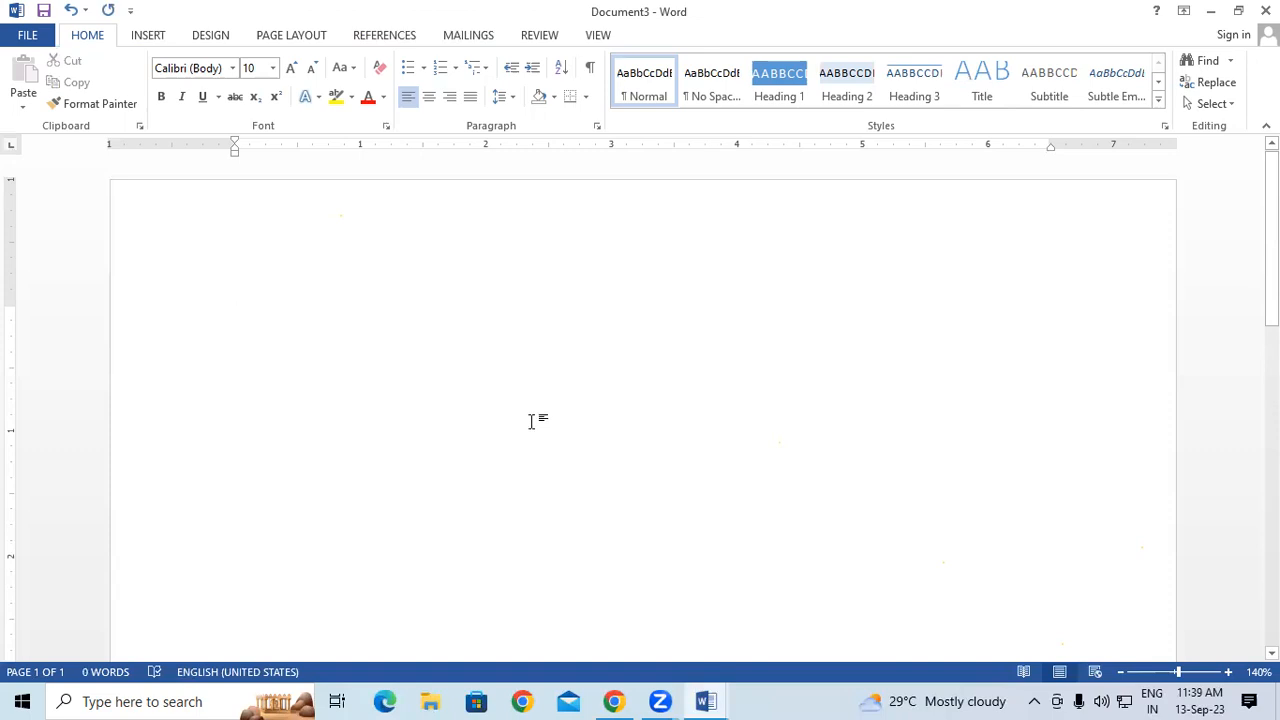
# - Add the date 13-Sep-23, the time 11:40 AM on the next line, then 52 after the date
pyautogui.hotkey('alt', 'shift', 'd')
pyautogui.press('Return')
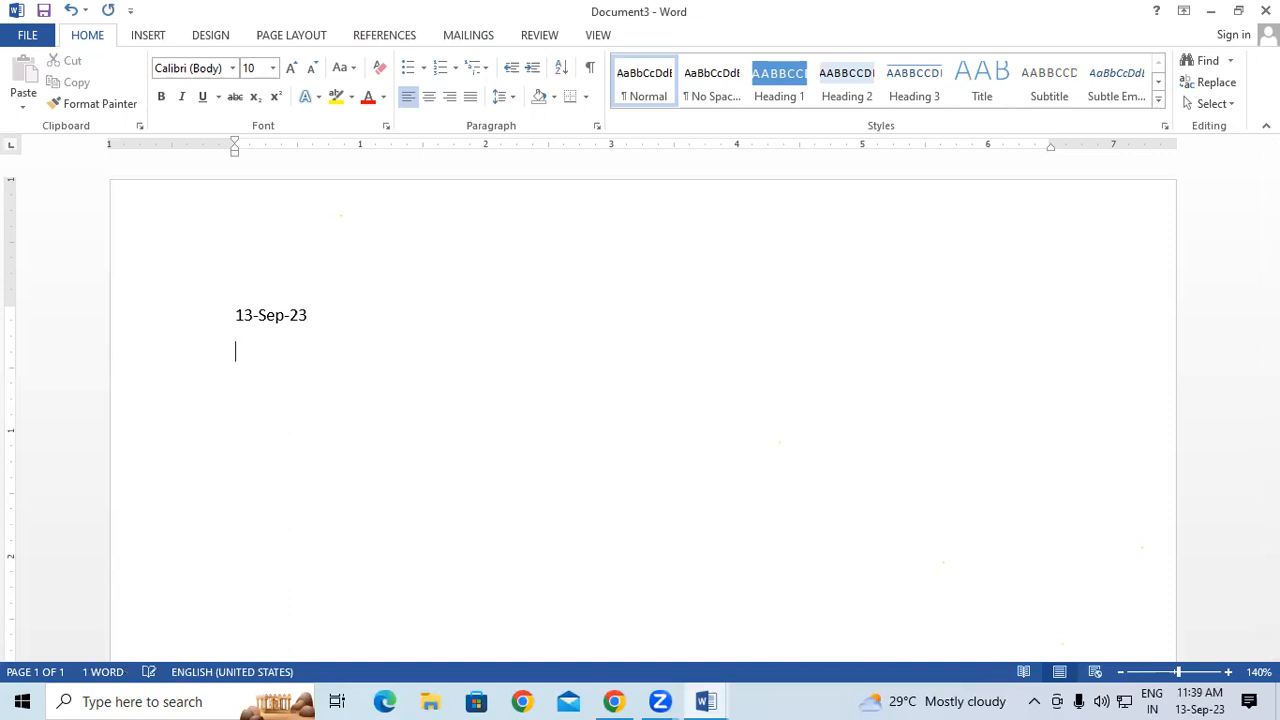
pyautogui.hotkey('alt', 'shift', 't')
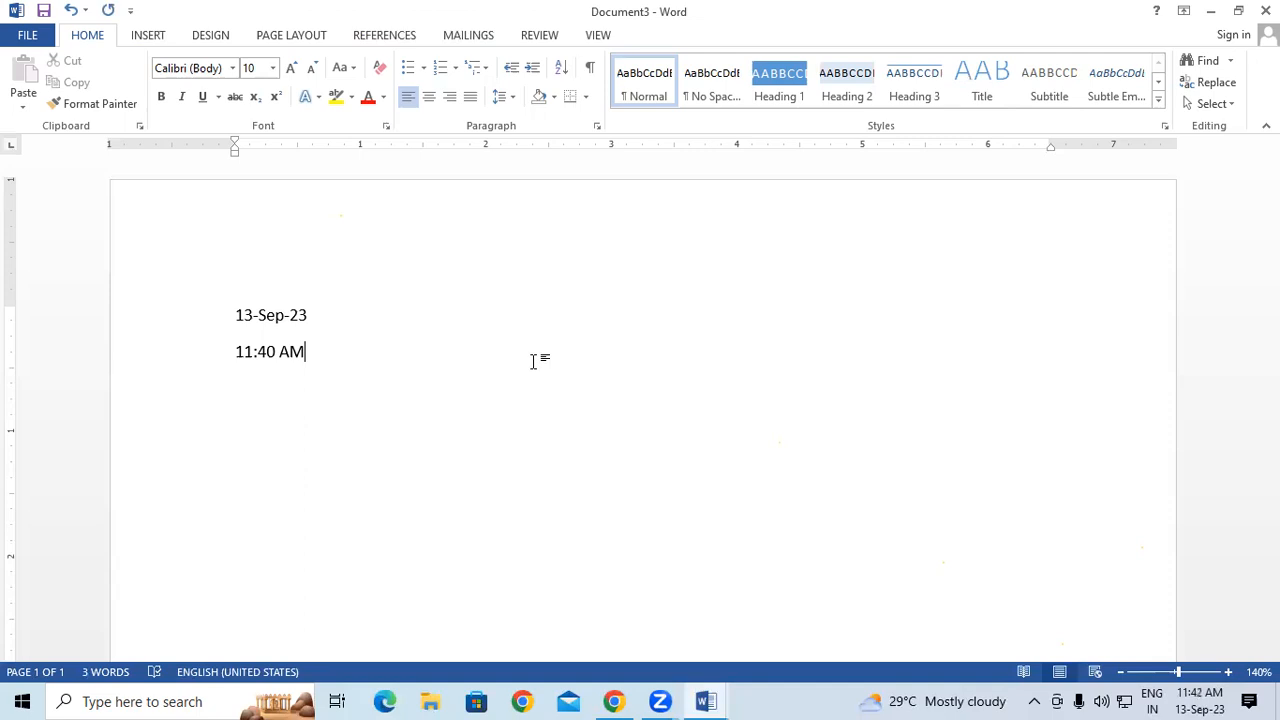
pyautogui.click(645, 287)
pyautogui.write('52')
# - Replace the date and time lines with a single price line reading 'RS 52 49'
pyautogui.moveTo(134, 306); pyautogui.dragTo(326, 380)
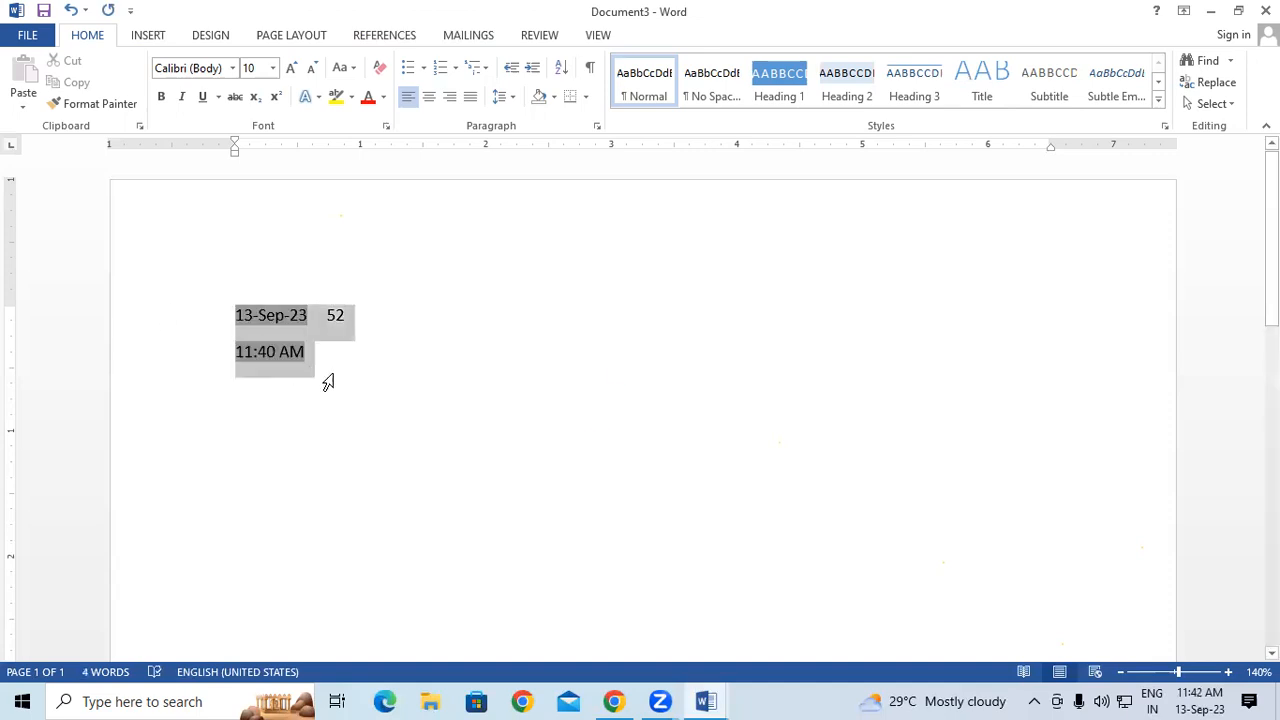
pyautogui.press('Delete')
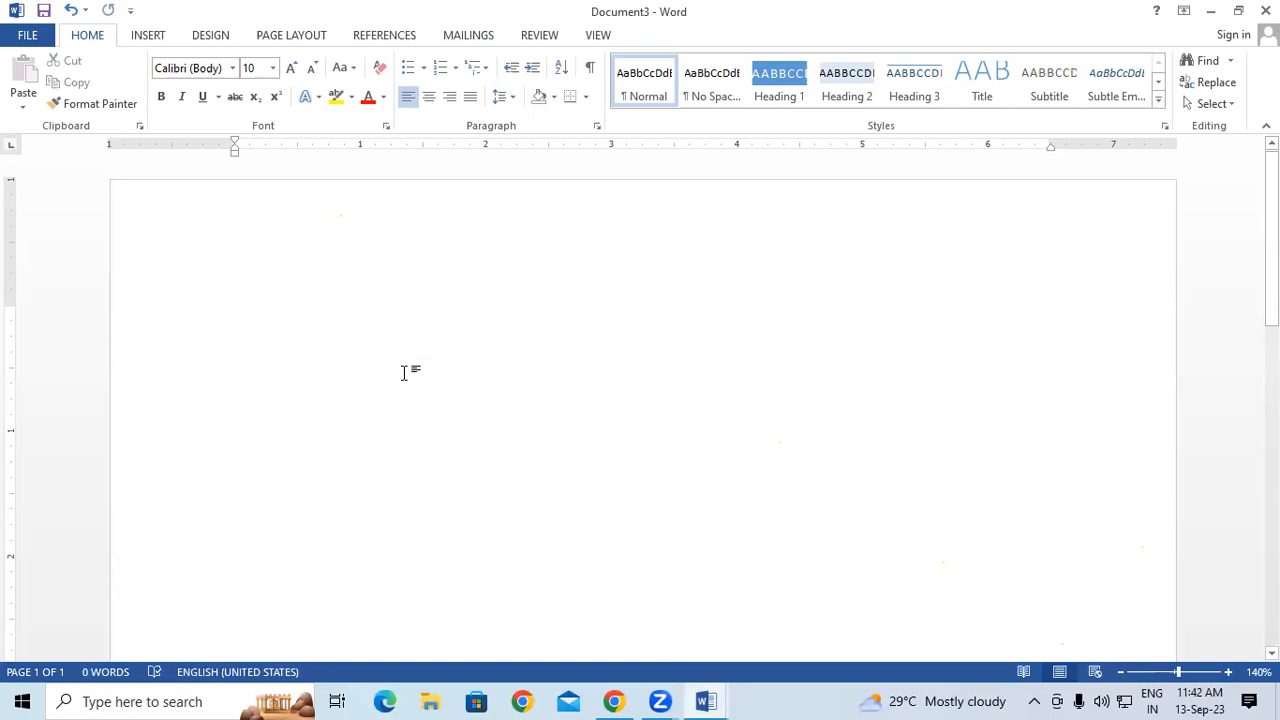
pyautogui.write('RS')
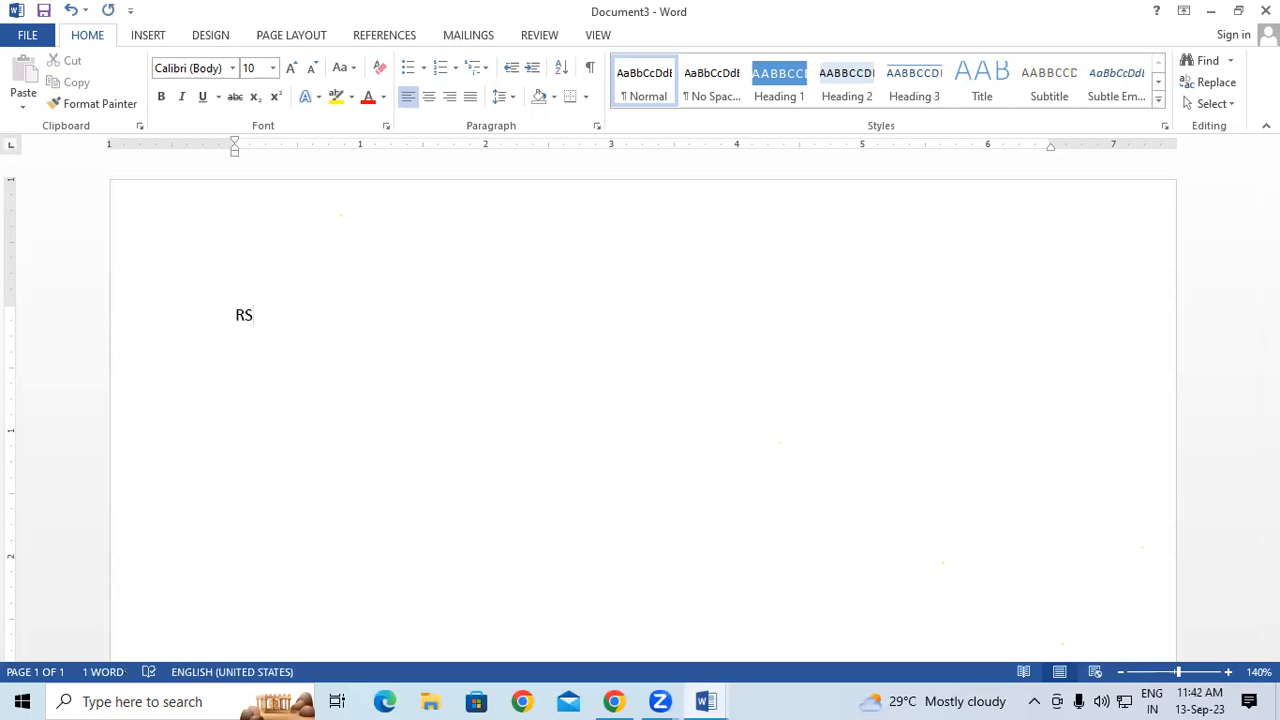
pyautogui.write('S')
pyautogui.press('BackSpace')
pyautogui.write('52')
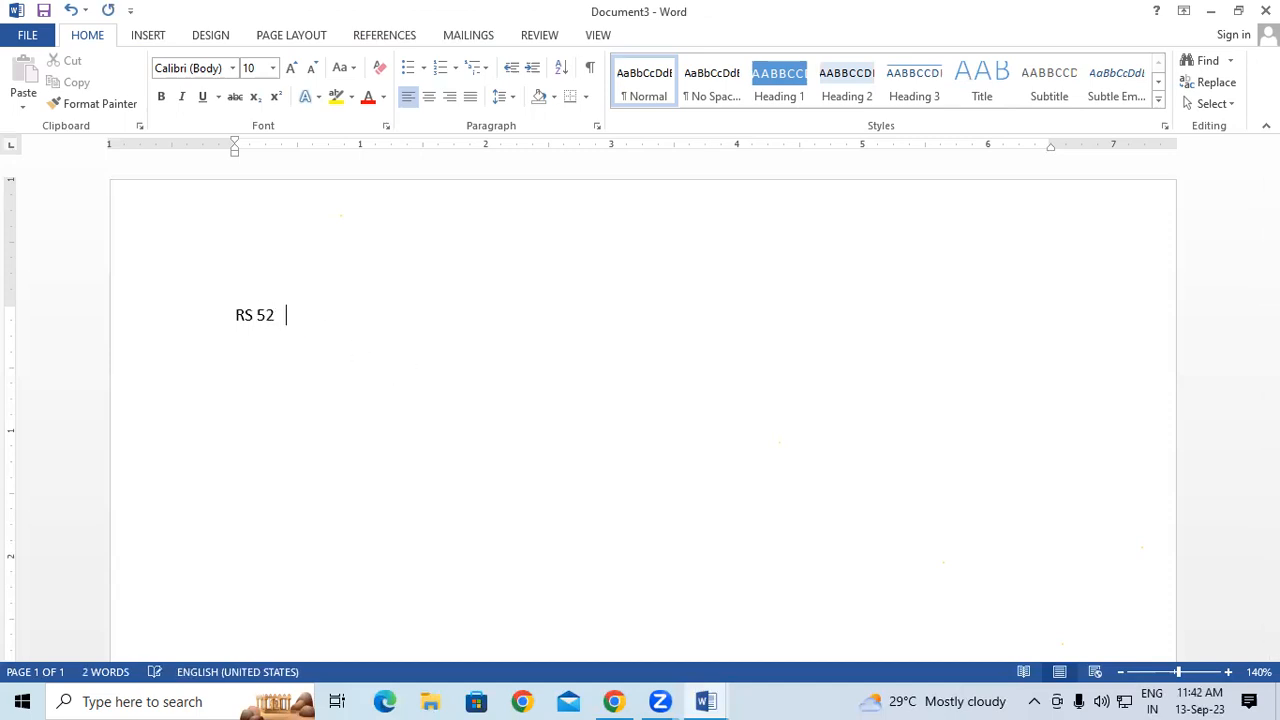
pyautogui.write('       49')
# - Make the whole RS 52 49 price line bold, red and 14 pt
pyautogui.moveTo(232, 317); pyautogui.dragTo(325, 326)
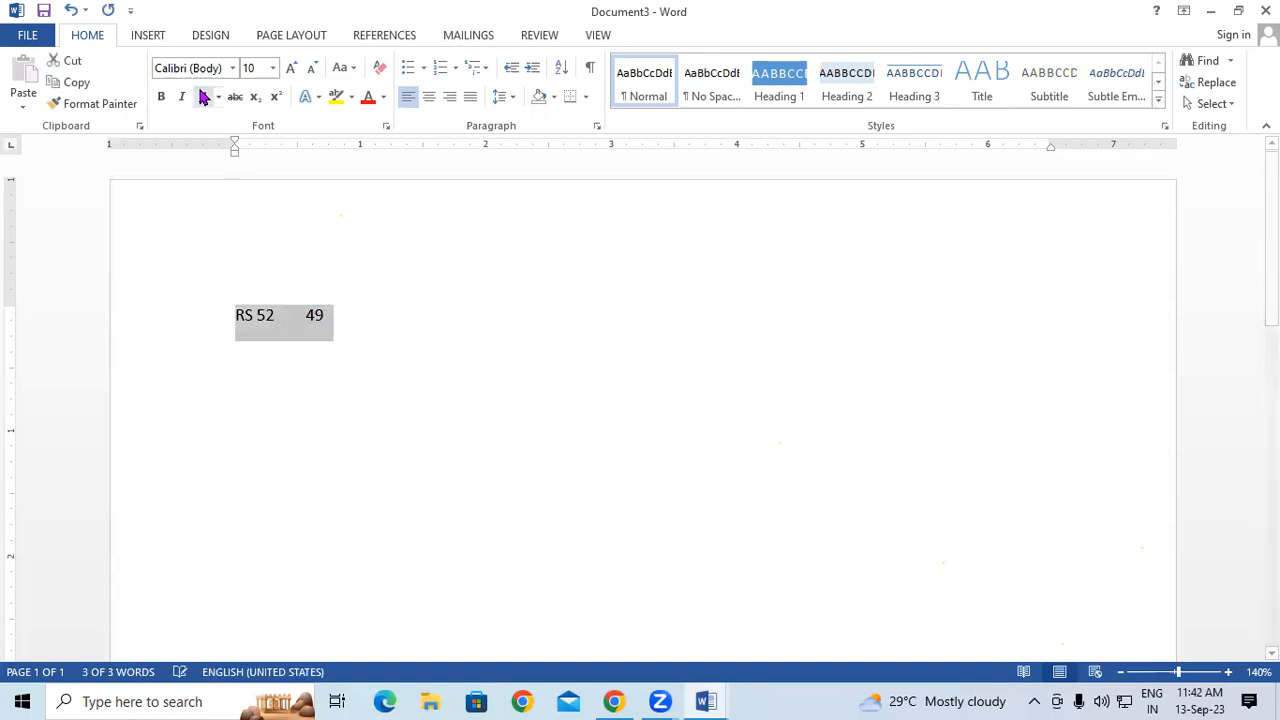
pyautogui.click(161, 96)
pyautogui.click(368, 97)
pyautogui.click(291, 67)
pyautogui.click(291, 67)
pyautogui.click(291, 67)
pyautogui.click(434, 320)
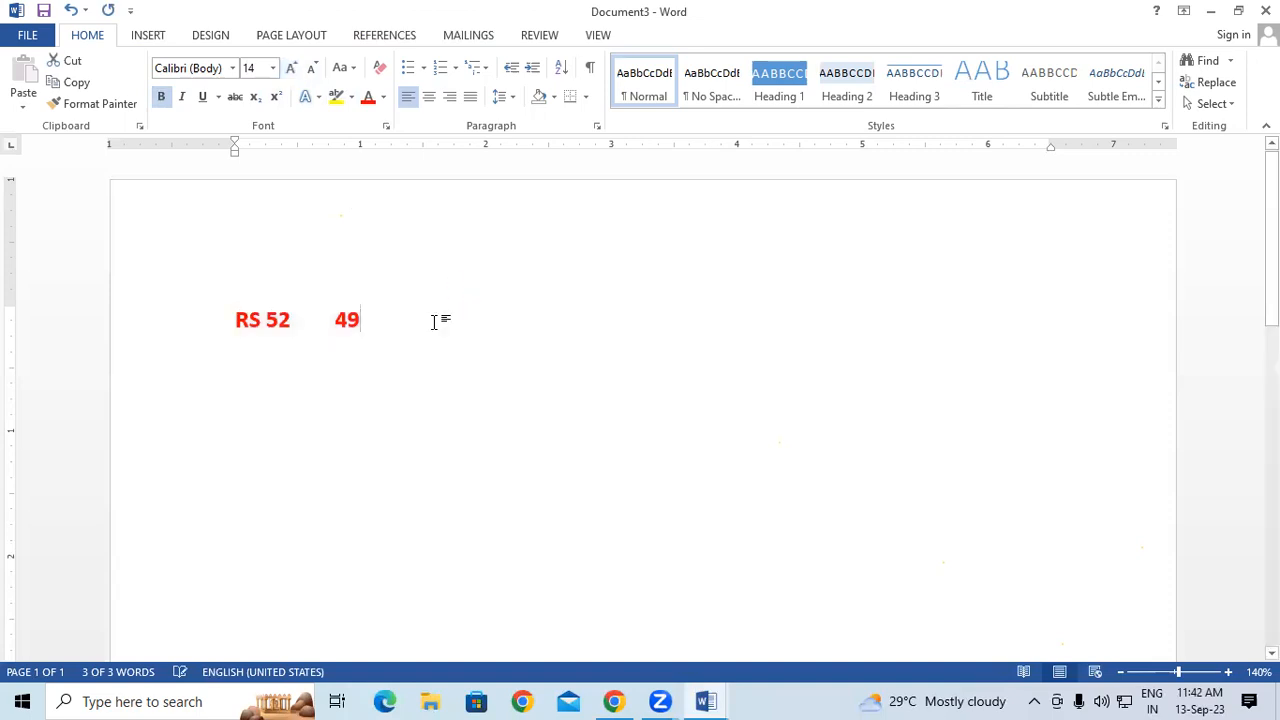
# - Strike through the old price RS 52
pyautogui.moveTo(308, 322); pyautogui.dragTo(230, 326)
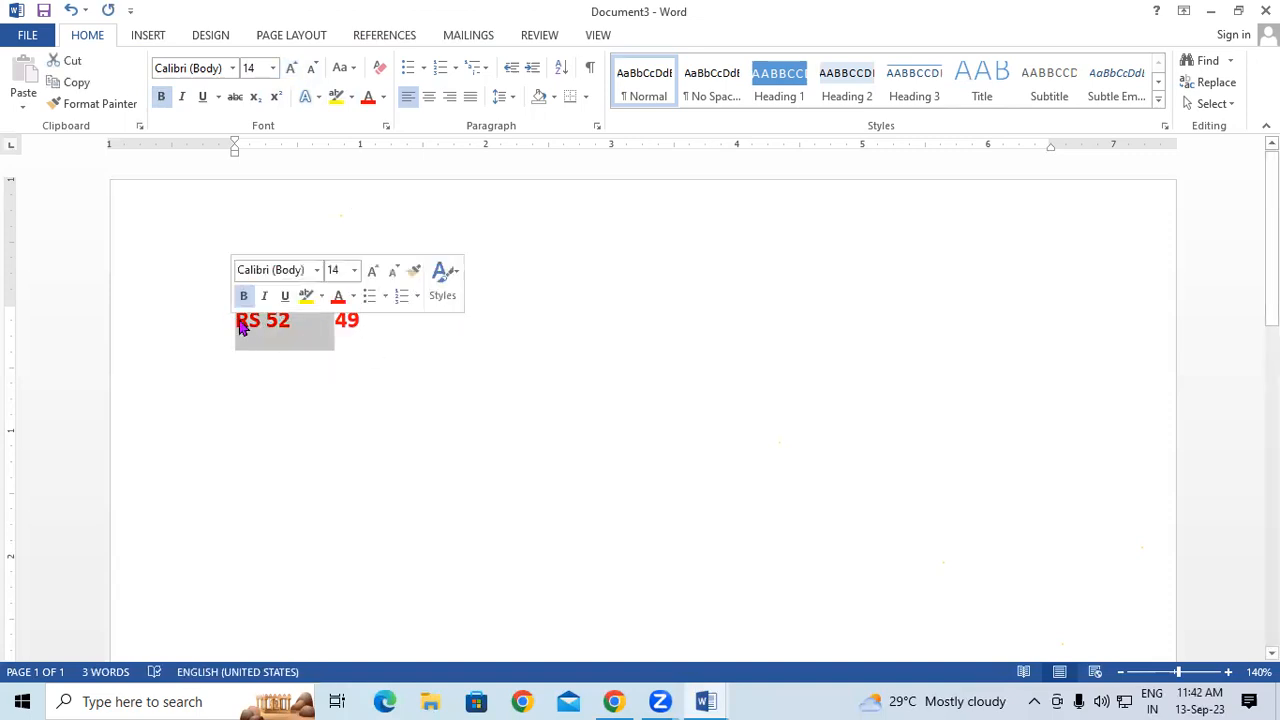
pyautogui.click(233, 97)
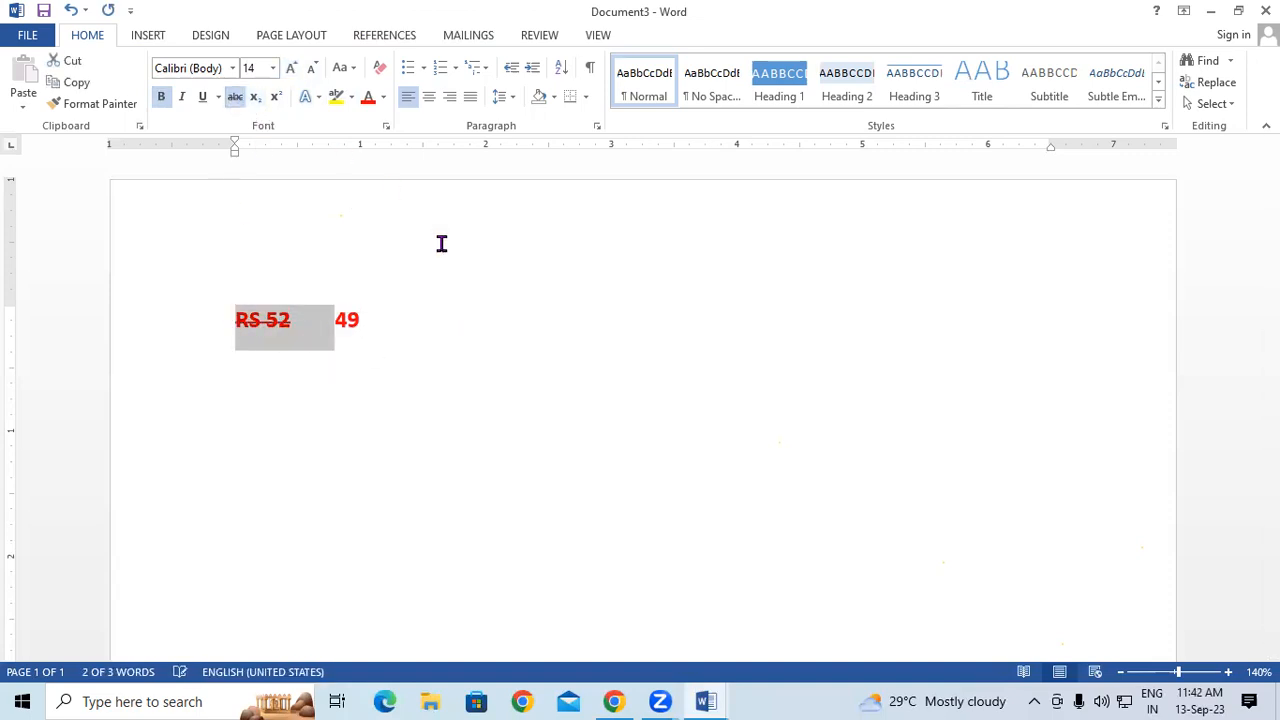
pyautogui.click(688, 323)
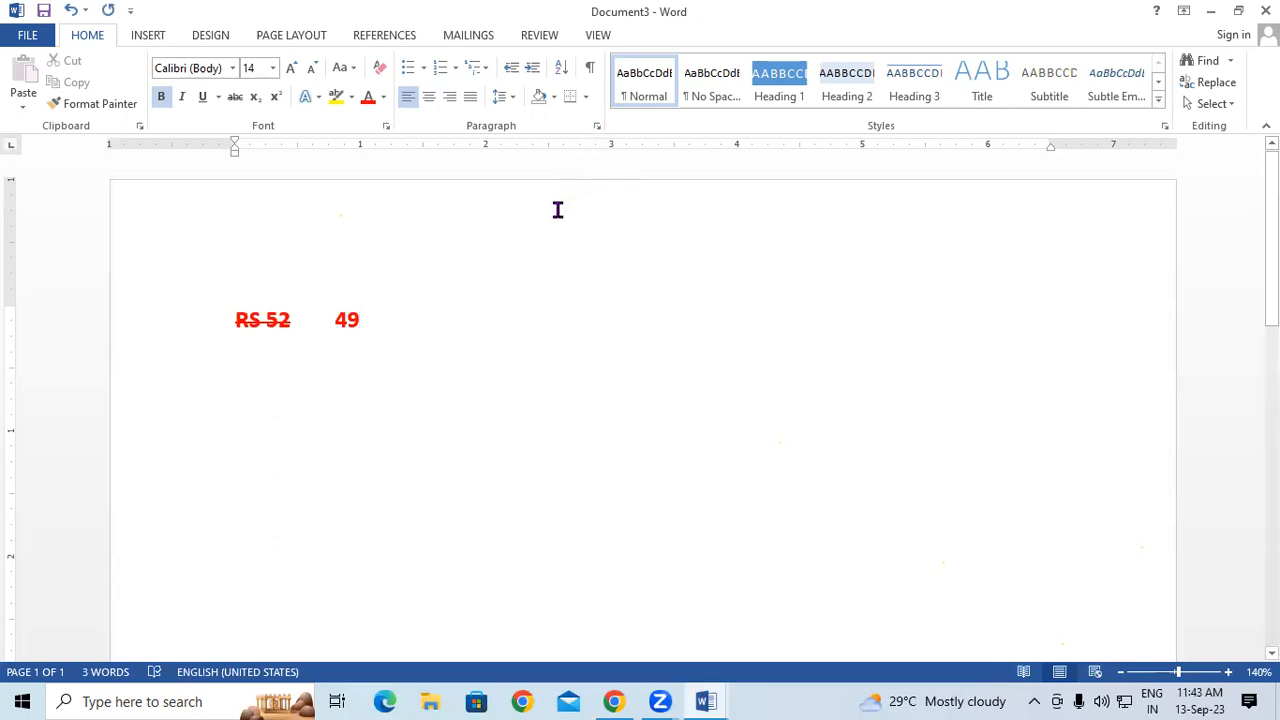
# - Show the INSERT ribbon tab, then the DESIGN tab's theme and page background options
pyautogui.click(140, 38)
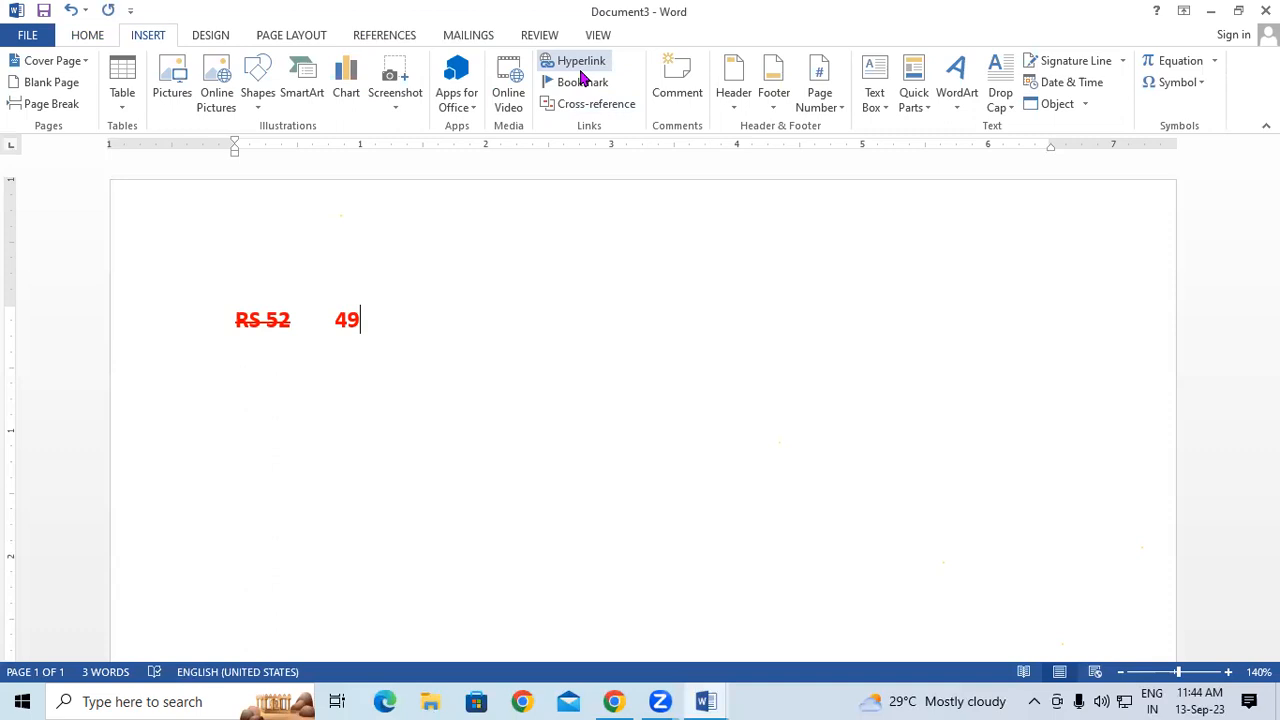
pyautogui.click(205, 38)
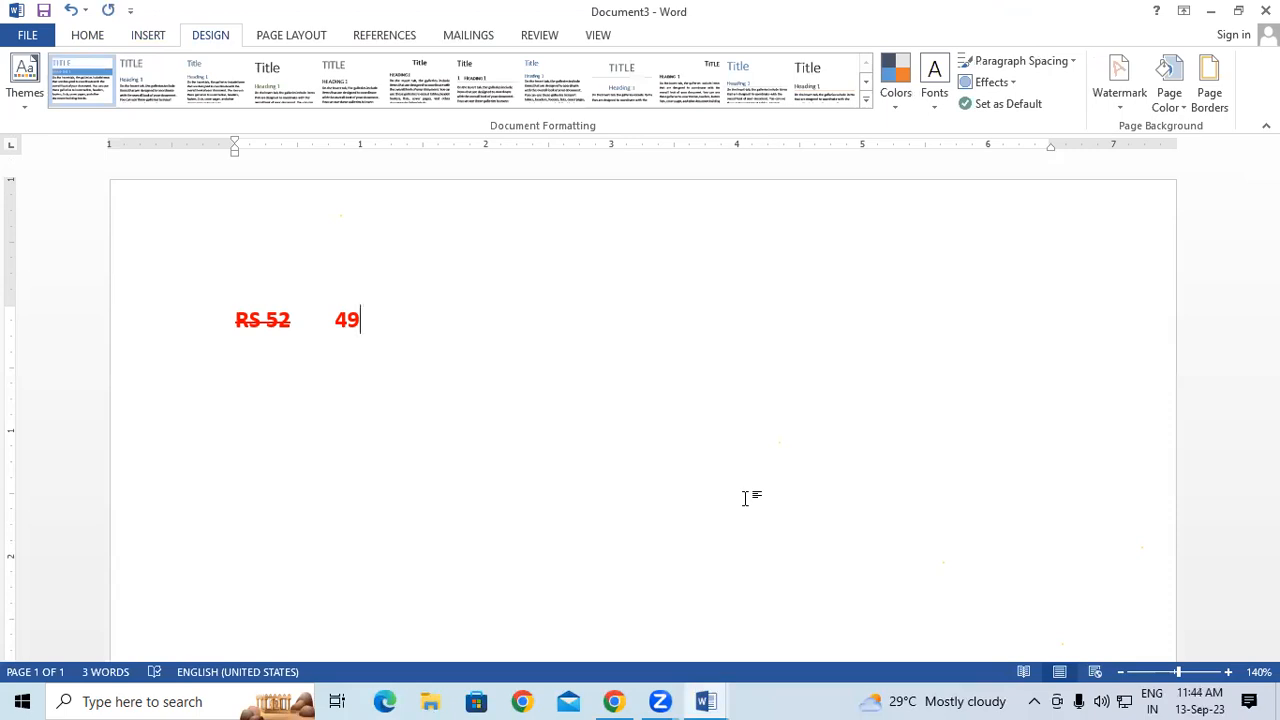
# - Show the PAGE LAYOUT tab's page setup, indent and spacing commands
pyautogui.click(303, 38)
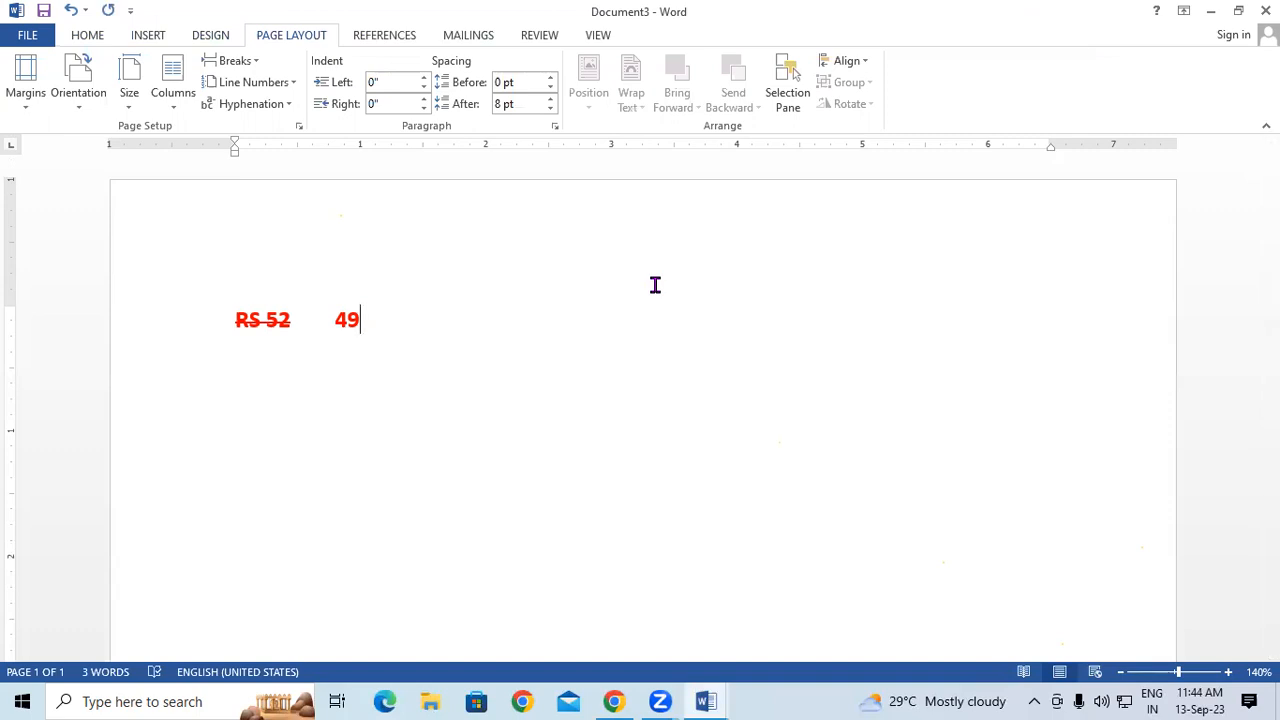
# - Show the REFERENCES tab's citation tools, then bring up Windows Search from the taskbar
pyautogui.click(405, 37)
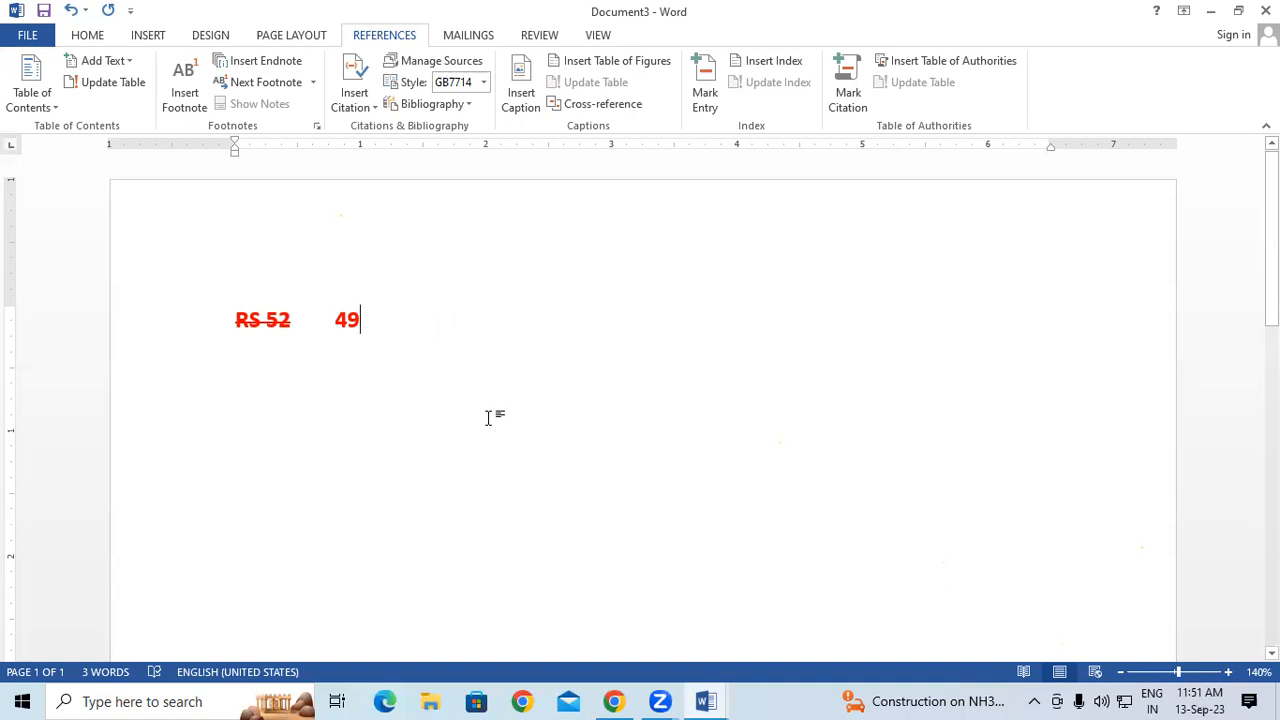
pyautogui.click(258, 698)
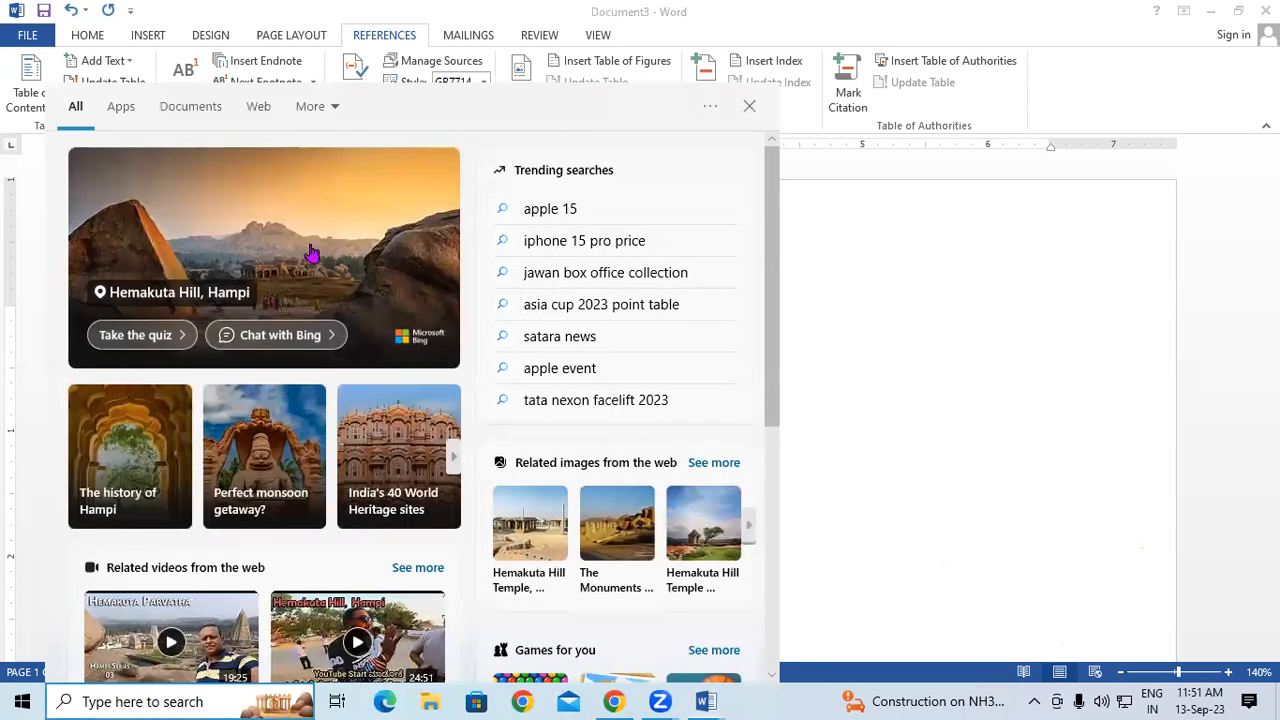
pyautogui.click(749, 106)
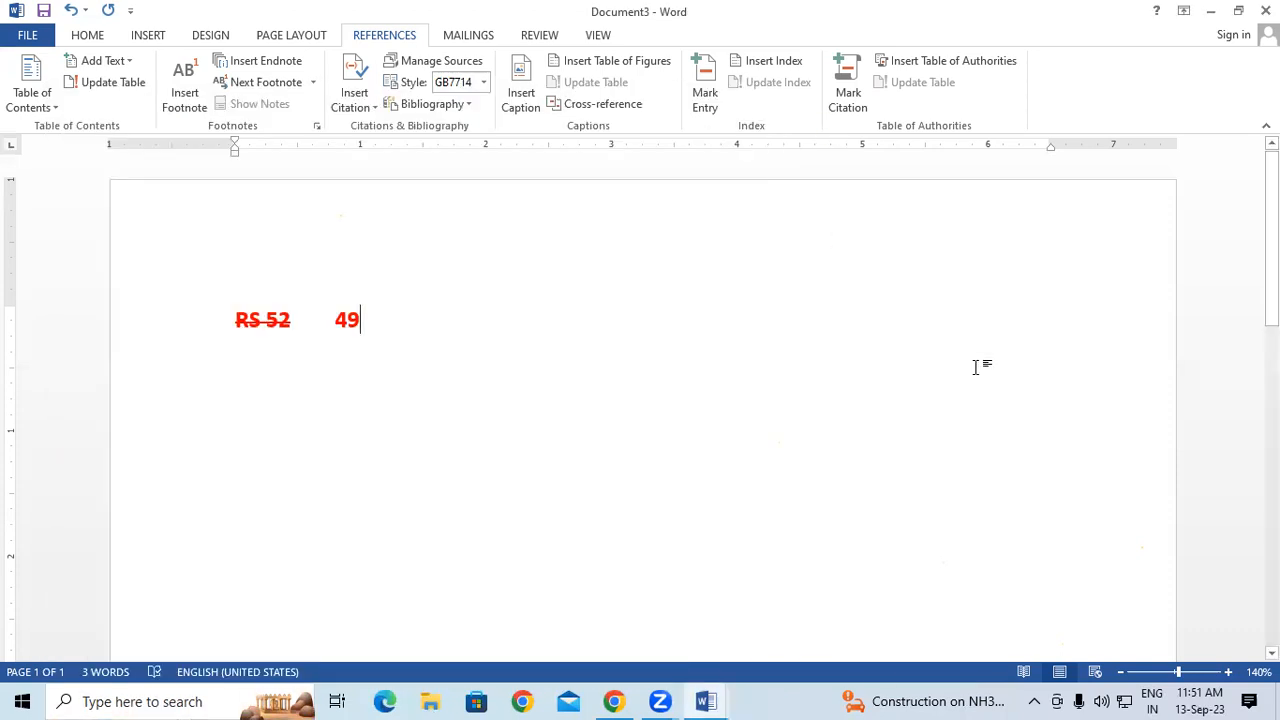